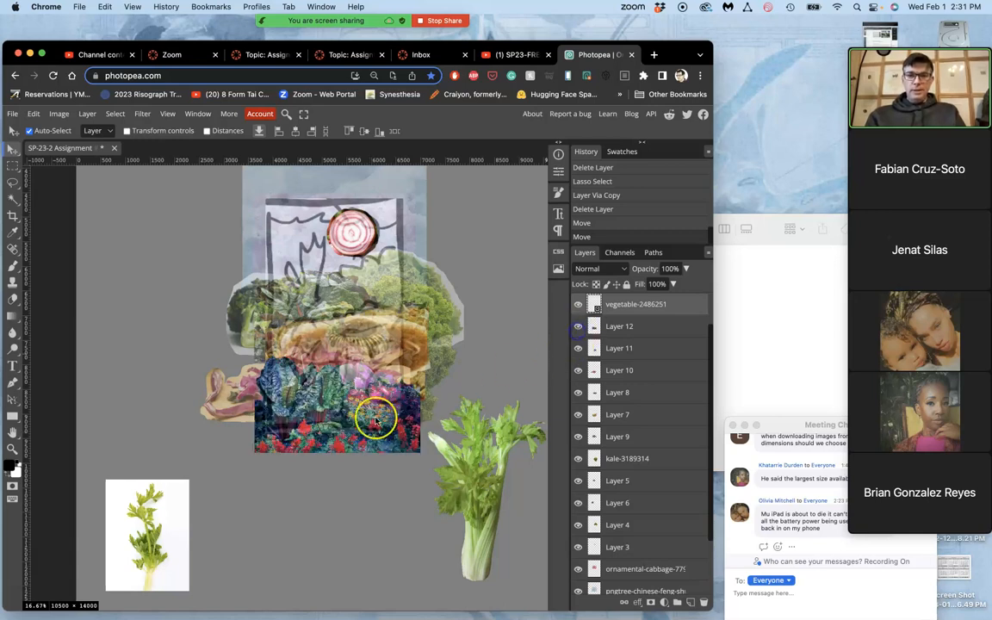
Identify the contents of Layer 12 by toggling its visibility, and move it below Layer 11 in the layer stack
{"action": "left_click", "coordinate": [577, 327]}
{"action": "left_click", "coordinate": [577, 327]}
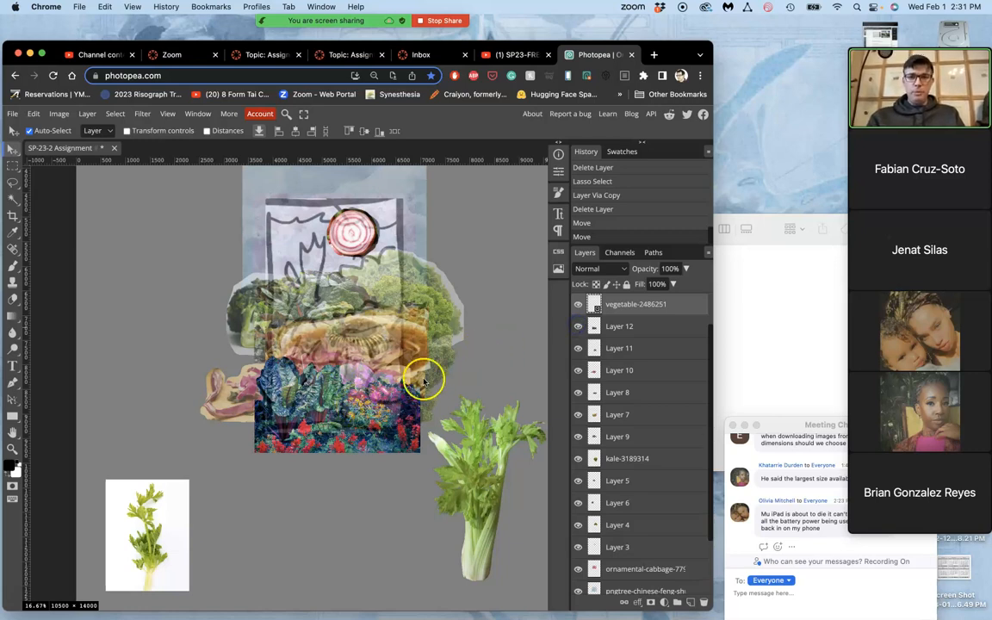
{"action": "left_click", "coordinate": [579, 307]}
{"action": "left_click", "coordinate": [579, 307]}
{"action": "left_click", "coordinate": [578, 326]}
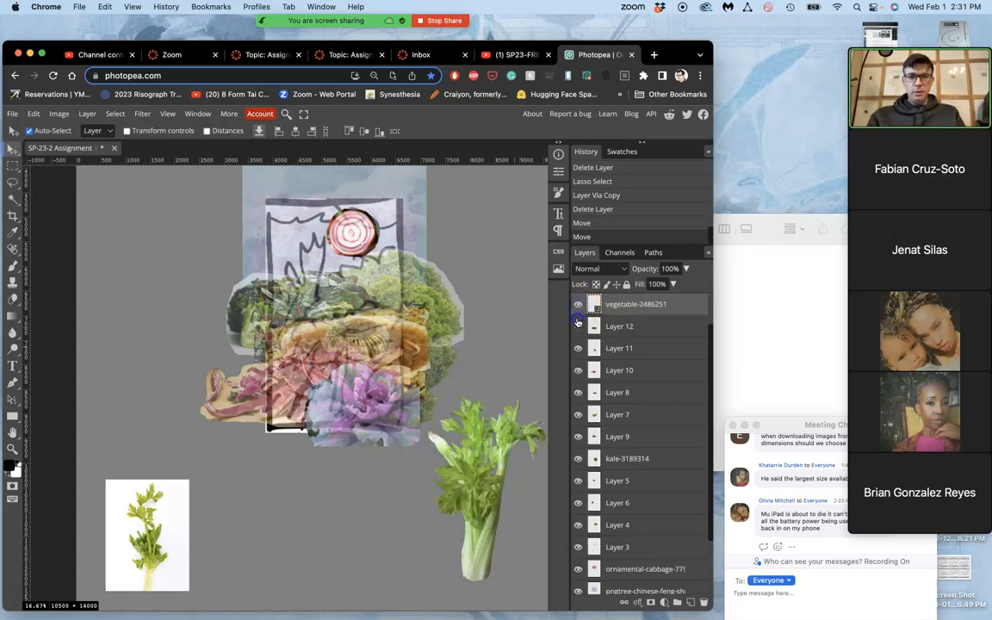
{"action": "left_click", "coordinate": [577, 327]}
{"action": "left_click_drag", "start_coordinate": [621, 327], "coordinate": [618, 357]}
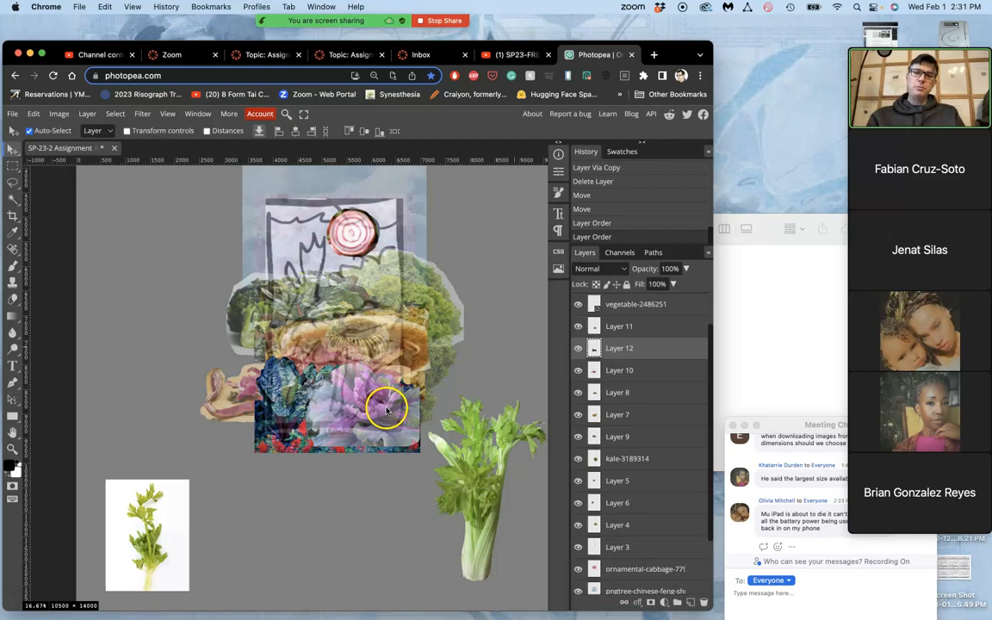
Move the purple cabbage on Layer 11 up and to the right, scaling it to about 75% and rotating it about -20°
{"action": "scroll", "coordinate": [382, 413], "scroll_direction": "up", "scroll_amount": 5}
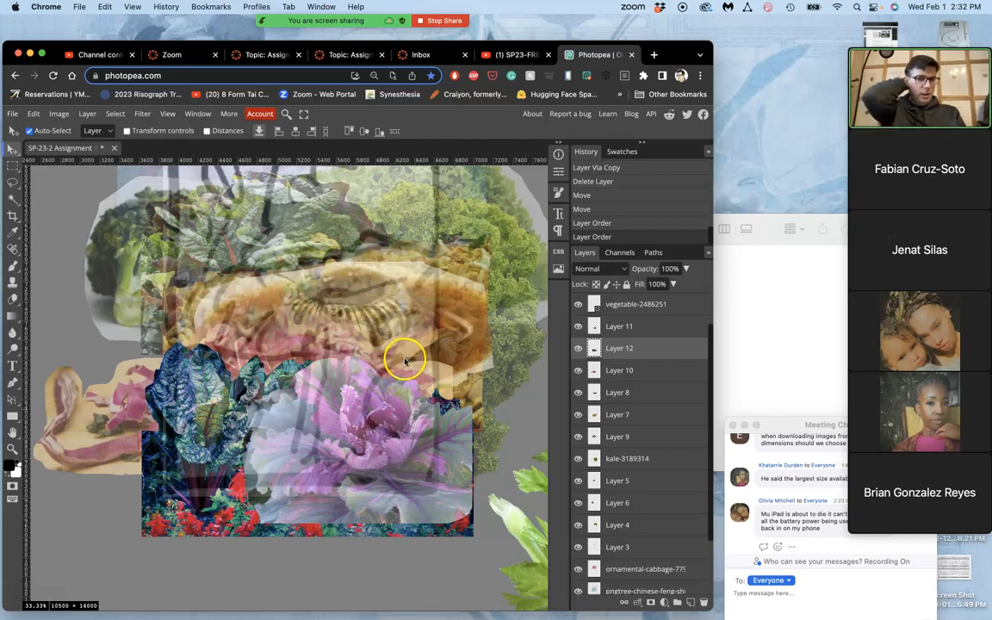
{"action": "left_click", "coordinate": [623, 328]}
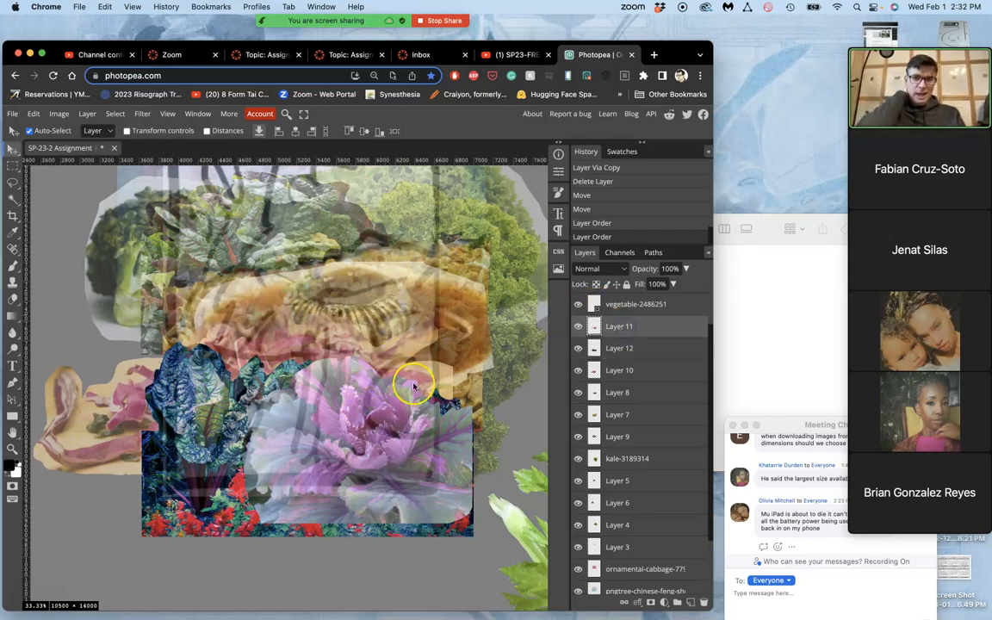
{"action": "left_click_drag", "start_coordinate": [377, 418], "coordinate": [438, 349]}
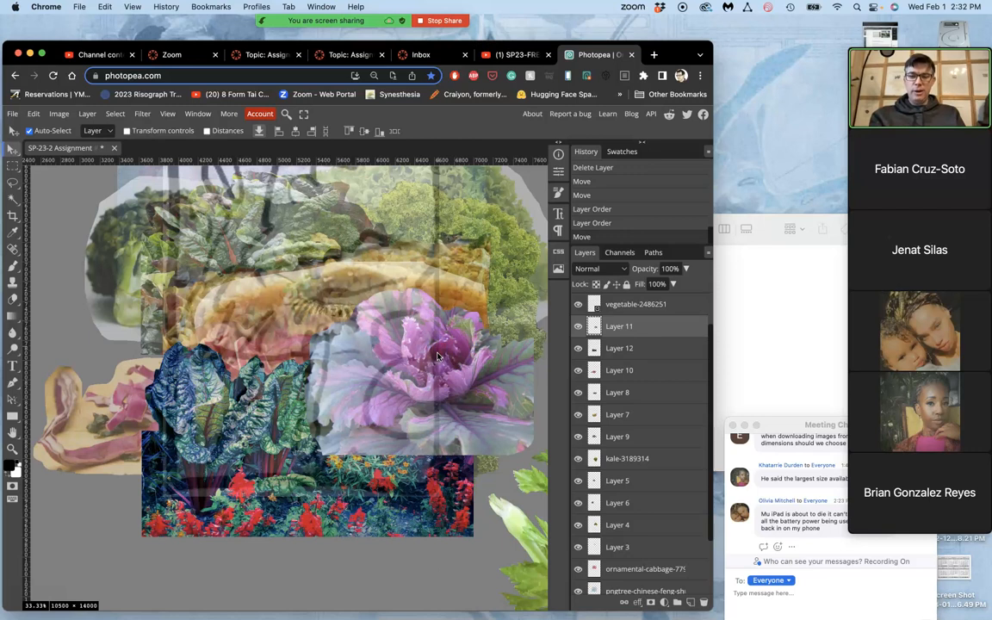
{"action": "key", "text": "ctrl+t"}
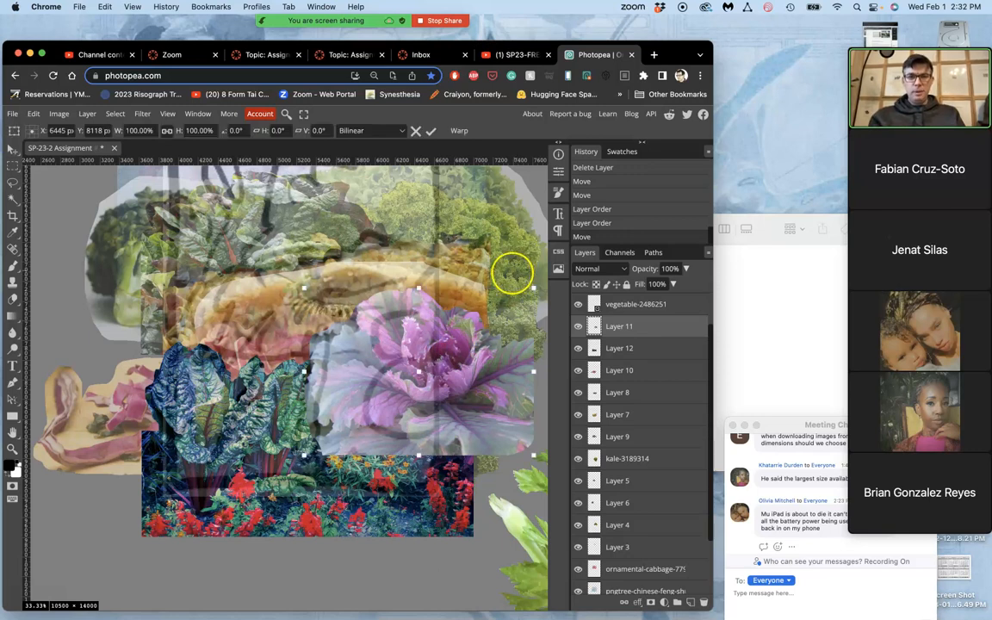
{"action": "left_click_drag", "start_coordinate": [517, 274], "coordinate": [453, 296]}
{"action": "left_click_drag", "start_coordinate": [404, 399], "coordinate": [408, 347]}
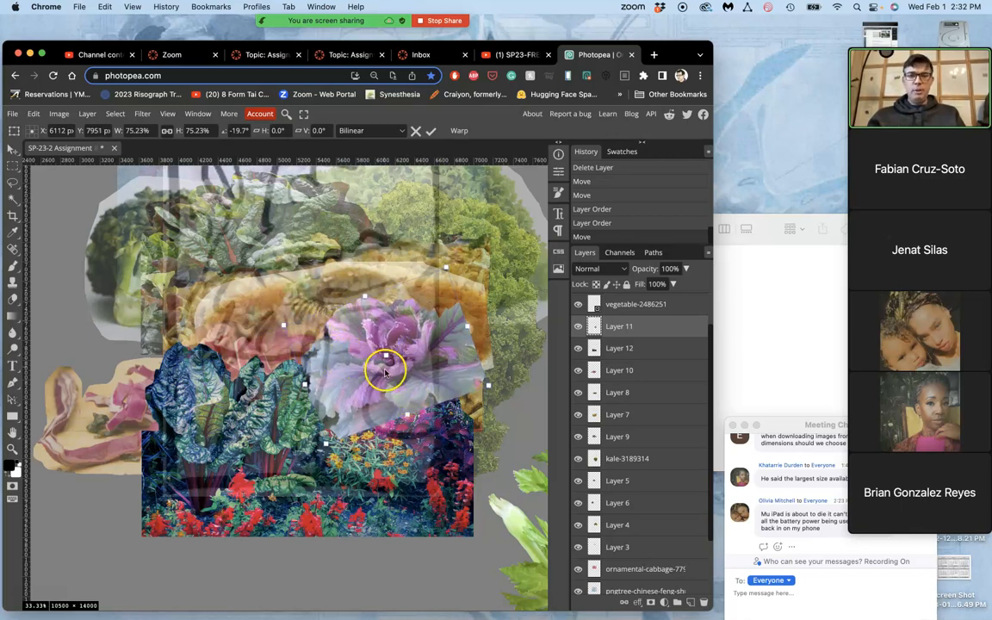
{"action": "key", "text": "Return"}
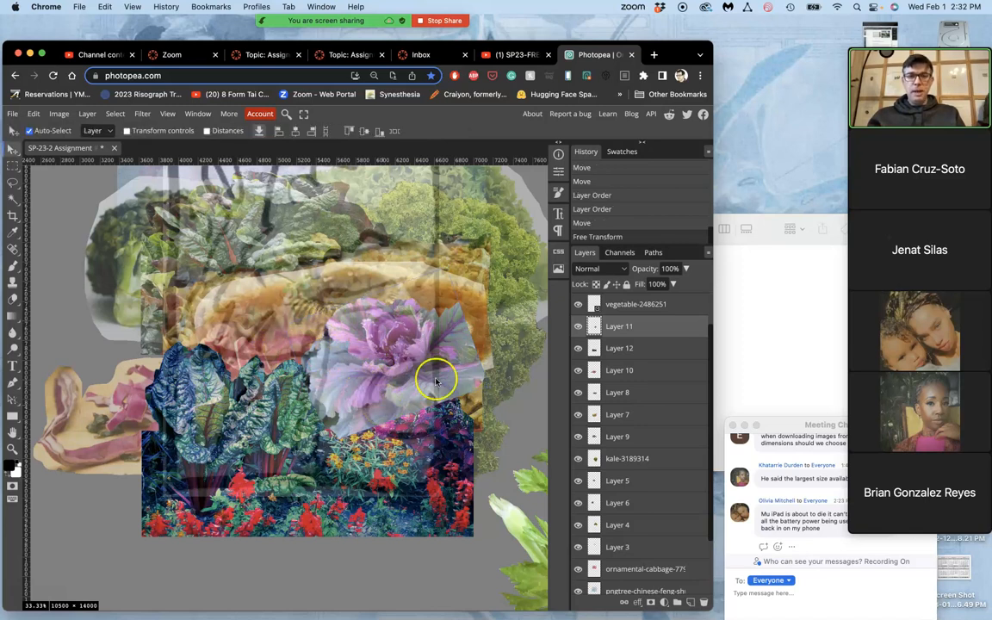
Place Layer 11 beneath Layer 12 and nudge the purple cabbage slightly so it sits behind the garden flowers
{"action": "left_click_drag", "start_coordinate": [627, 333], "coordinate": [628, 358]}
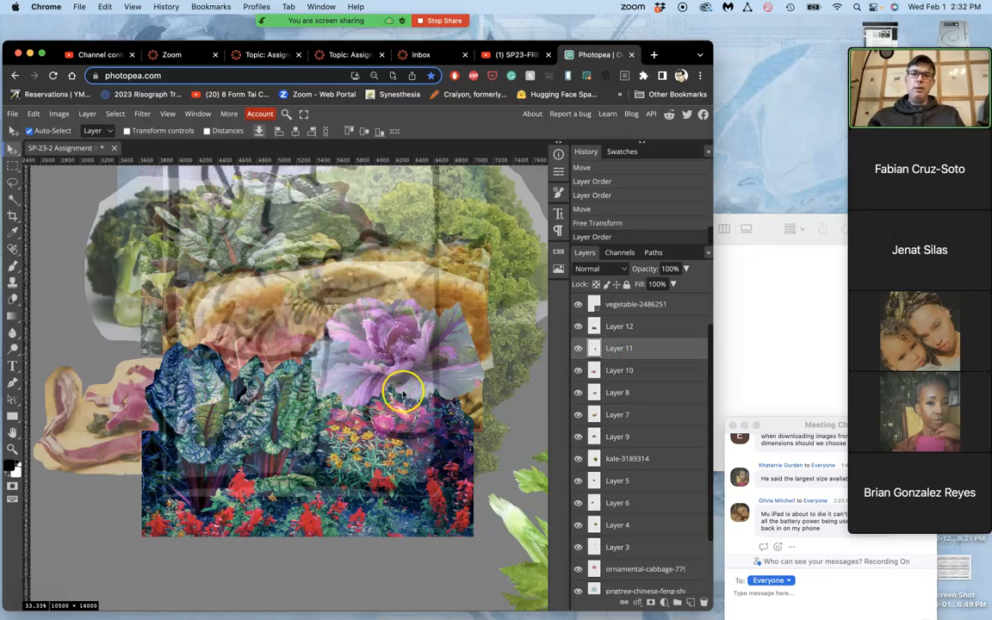
{"action": "mouse_move", "coordinate": [411, 362]}
{"action": "left_mouse_down"}
{"action": "mouse_move", "coordinate": [411, 372]}
{"action": "mouse_move", "coordinate": [404, 365]}
{"action": "left_mouse_up"}
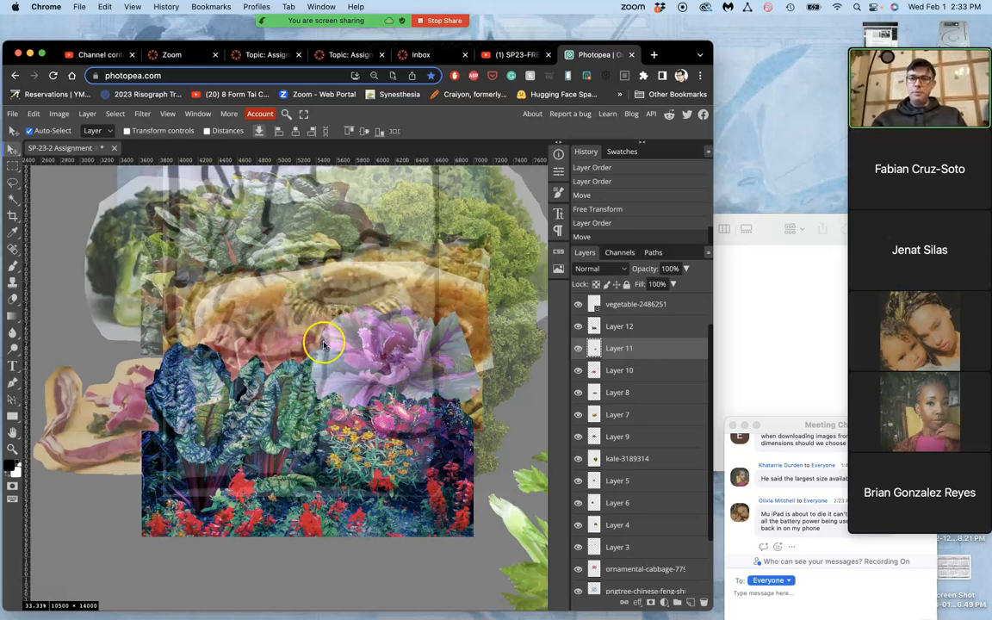
Lower the opacity of Layer 12, the chard and flower garden, to 72%
{"action": "left_click", "coordinate": [619, 328]}
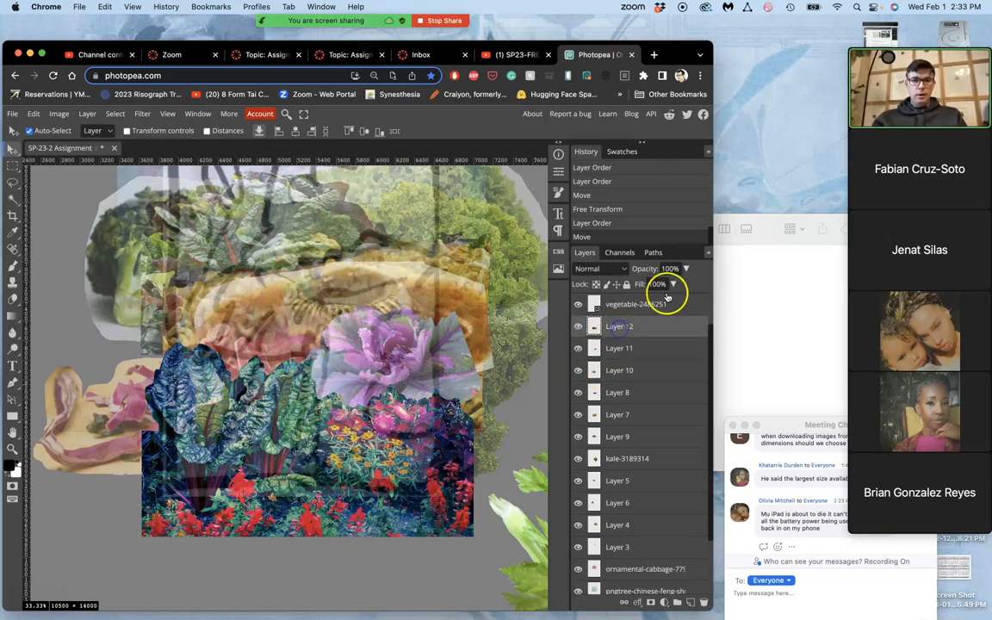
{"action": "left_click", "coordinate": [687, 269]}
{"action": "mouse_move", "coordinate": [676, 285]}
{"action": "left_mouse_down"}
{"action": "mouse_move", "coordinate": [659, 285]}
{"action": "mouse_move", "coordinate": [675, 285]}
{"action": "left_mouse_up"}
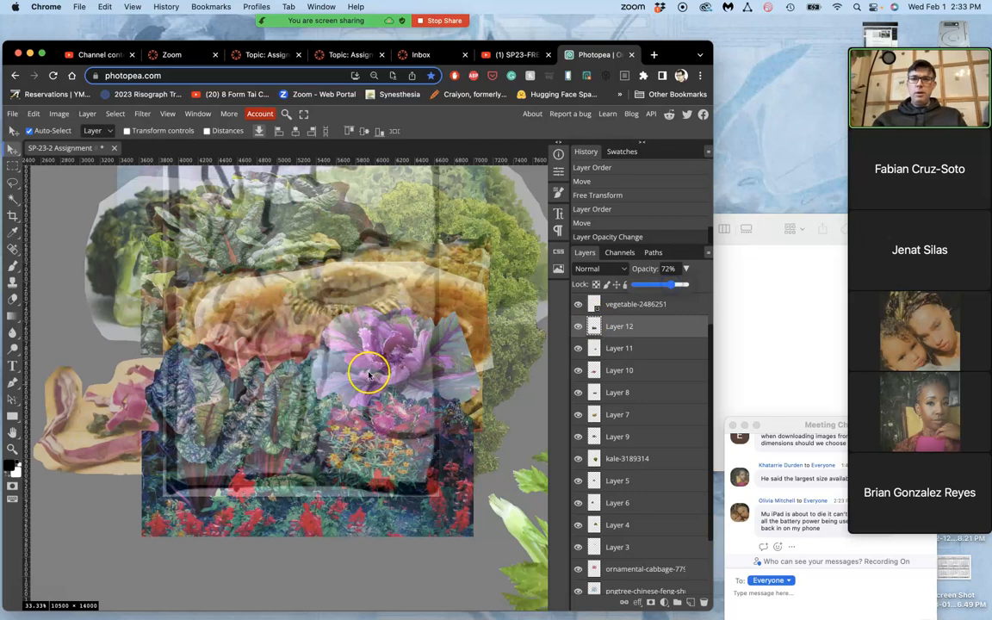
Check the collage against the sketch layer Layer 2 copy, and review the original sketch JPG from the Assign #1 folder in Preview
{"action": "scroll", "coordinate": [372, 422], "scroll_direction": "up", "scroll_amount": 3}
{"action": "scroll", "coordinate": [620, 328], "scroll_direction": "up", "scroll_amount": 2}
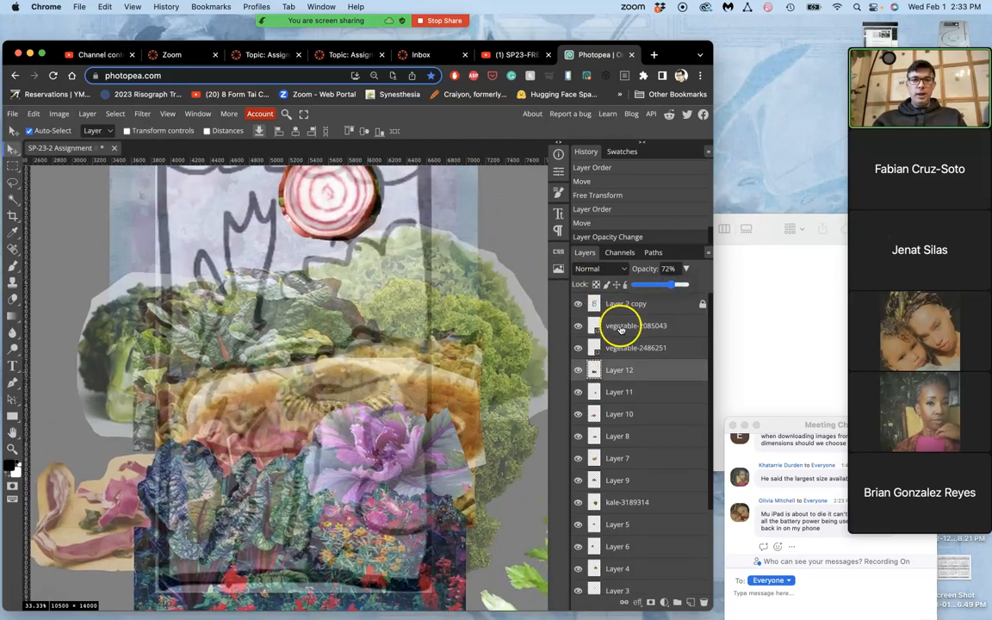
{"action": "left_click", "coordinate": [580, 305]}
{"action": "left_click", "coordinate": [580, 306]}
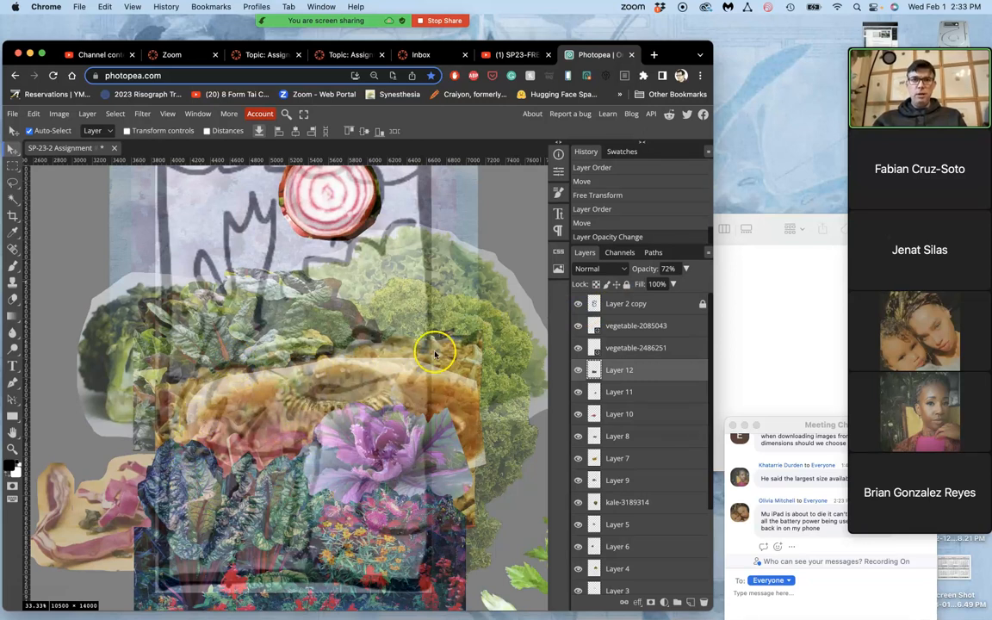
{"action": "left_click", "coordinate": [759, 295]}
{"action": "double_click", "coordinate": [541, 288]}
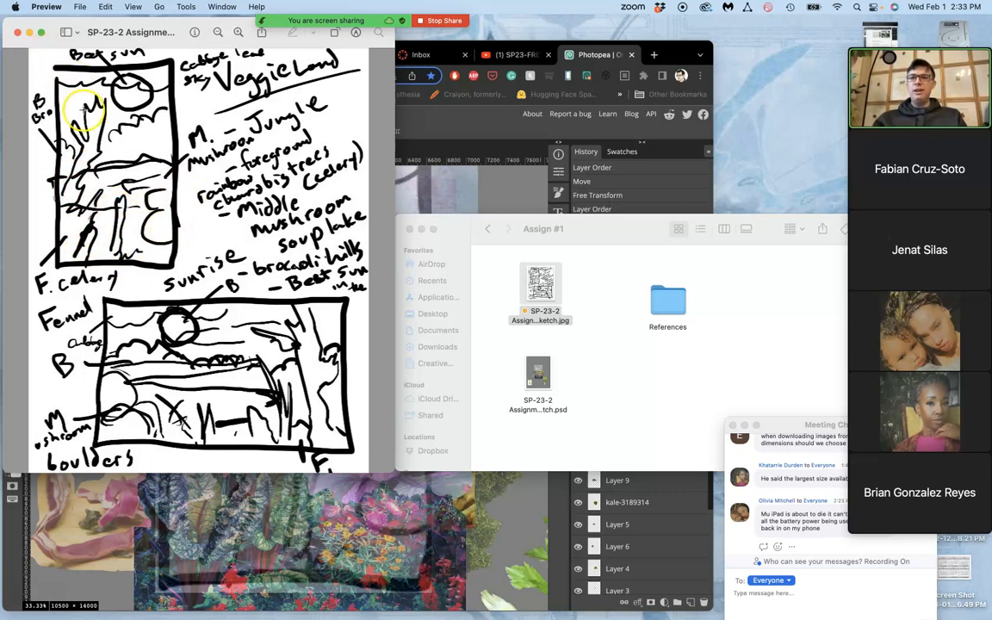
{"action": "left_click", "coordinate": [15, 33]}
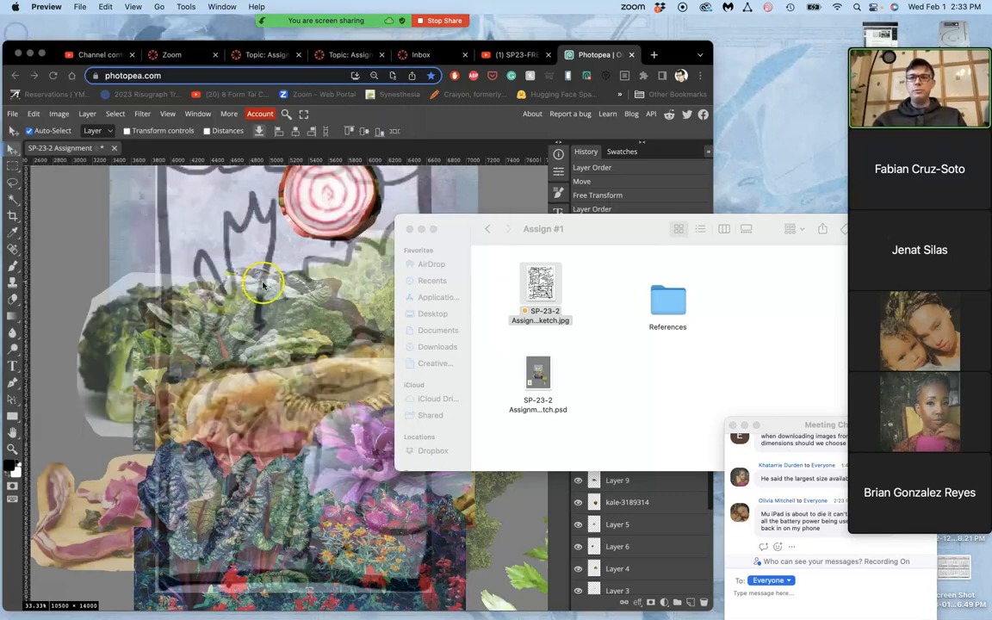
Return to Photopea and examine how the collage elements line up with the sketch overlay from sky to foreground
{"action": "left_click", "coordinate": [356, 406]}
{"action": "scroll", "coordinate": [361, 403], "scroll_direction": "up", "scroll_amount": 5}
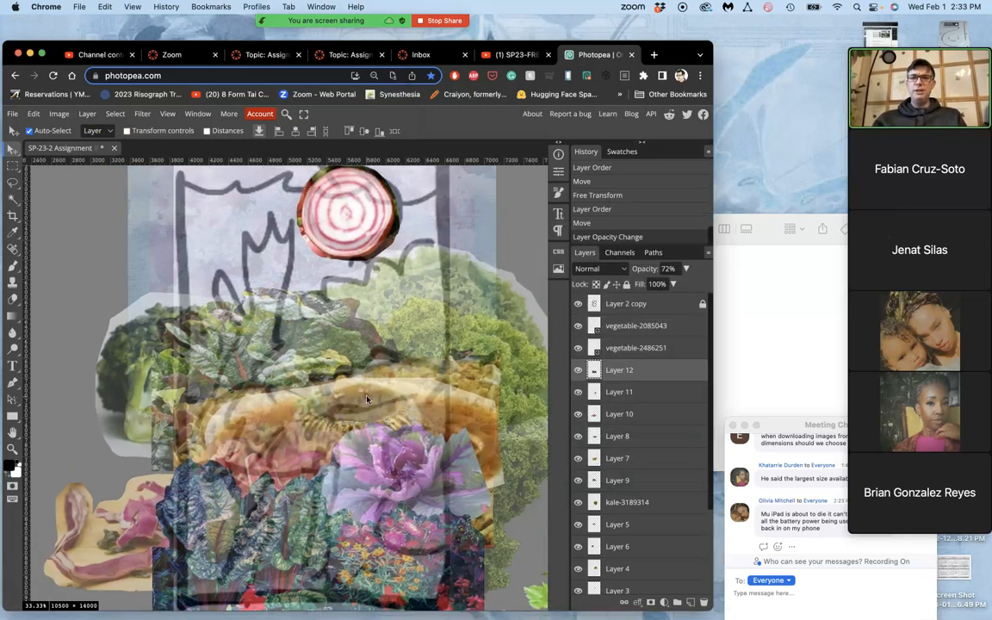
{"action": "scroll", "coordinate": [319, 337], "scroll_direction": "up", "scroll_amount": 1}
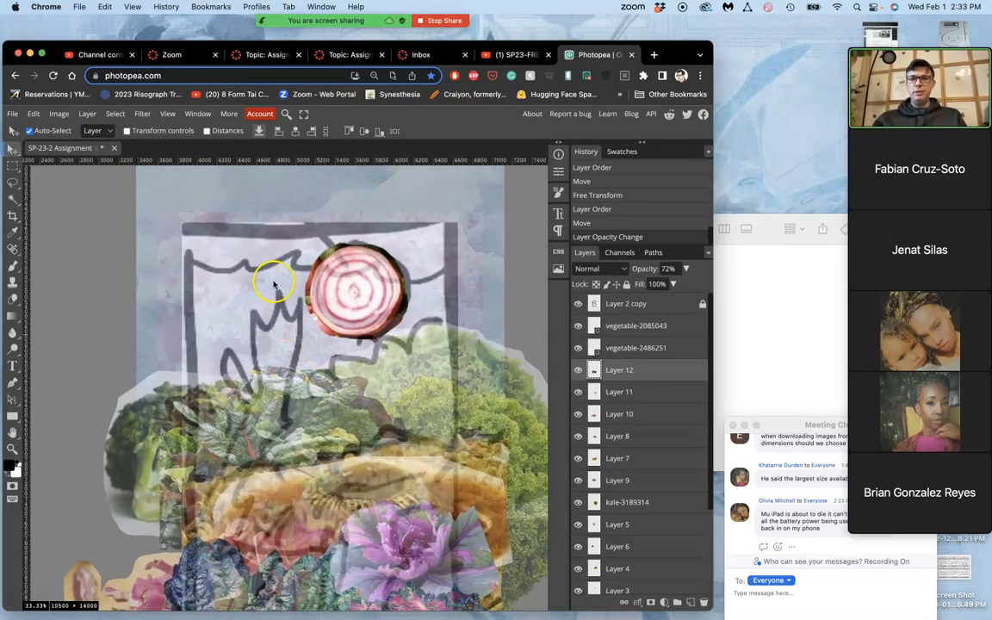
{"action": "scroll", "coordinate": [331, 338], "scroll_direction": "down", "scroll_amount": 5}
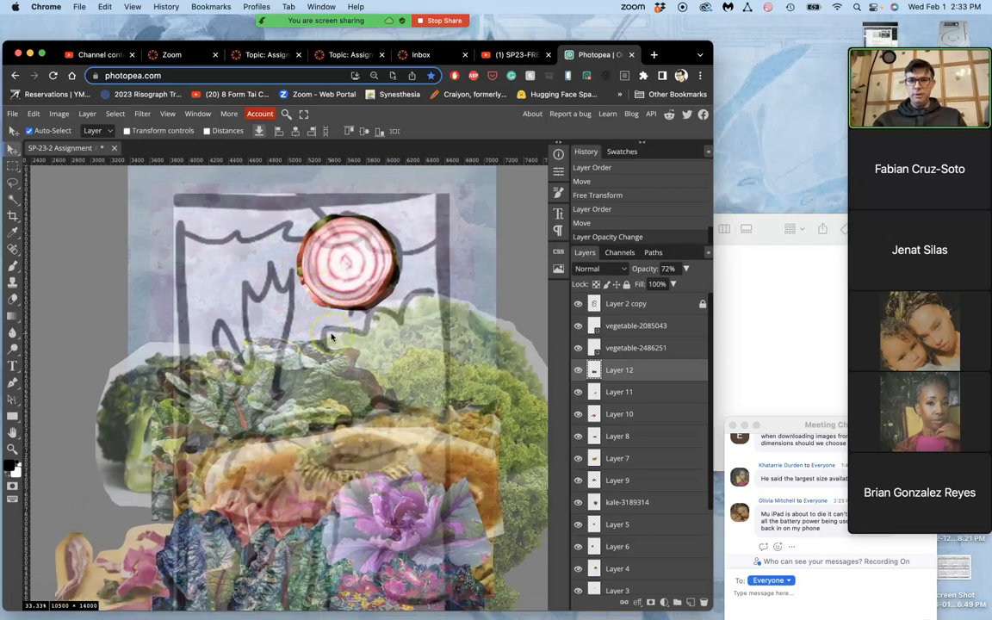
{"action": "scroll", "coordinate": [332, 337], "scroll_direction": "down", "scroll_amount": 6}
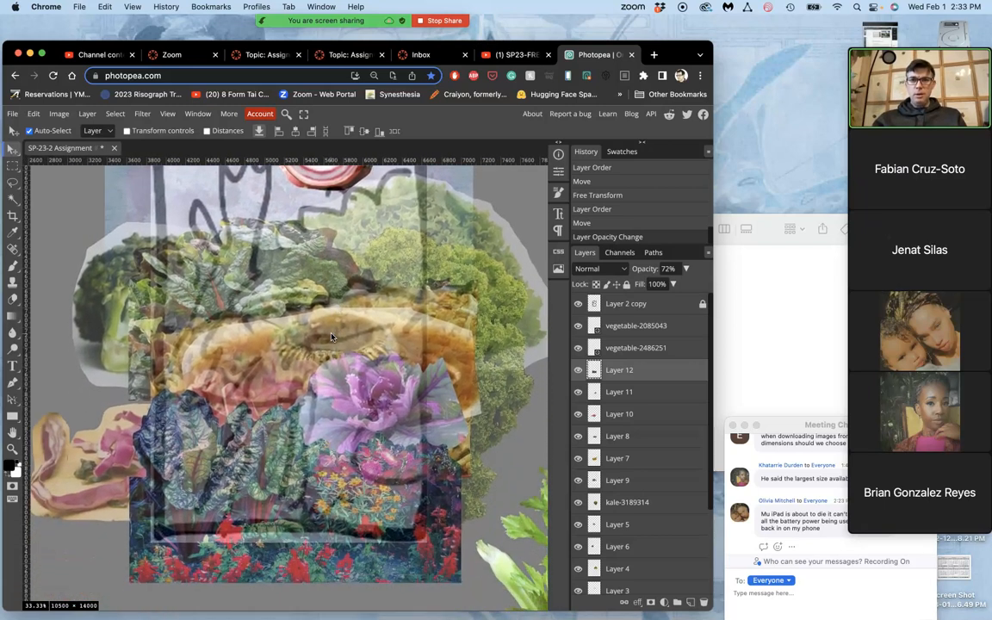
{"action": "scroll", "coordinate": [332, 337], "scroll_direction": "up", "scroll_amount": 8}
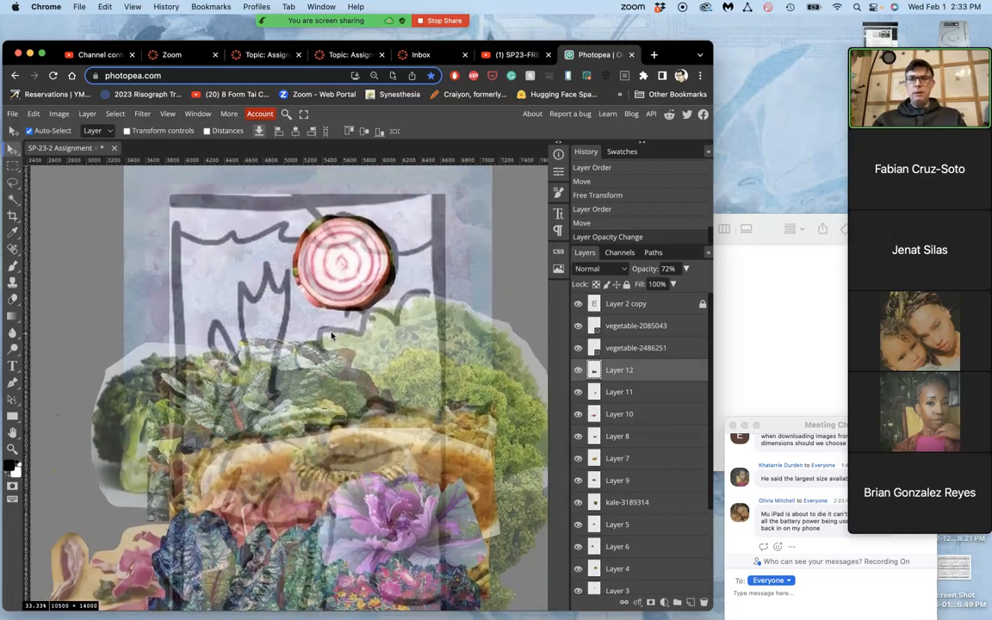
{"action": "scroll", "coordinate": [285, 274], "scroll_direction": "down", "scroll_amount": 7}
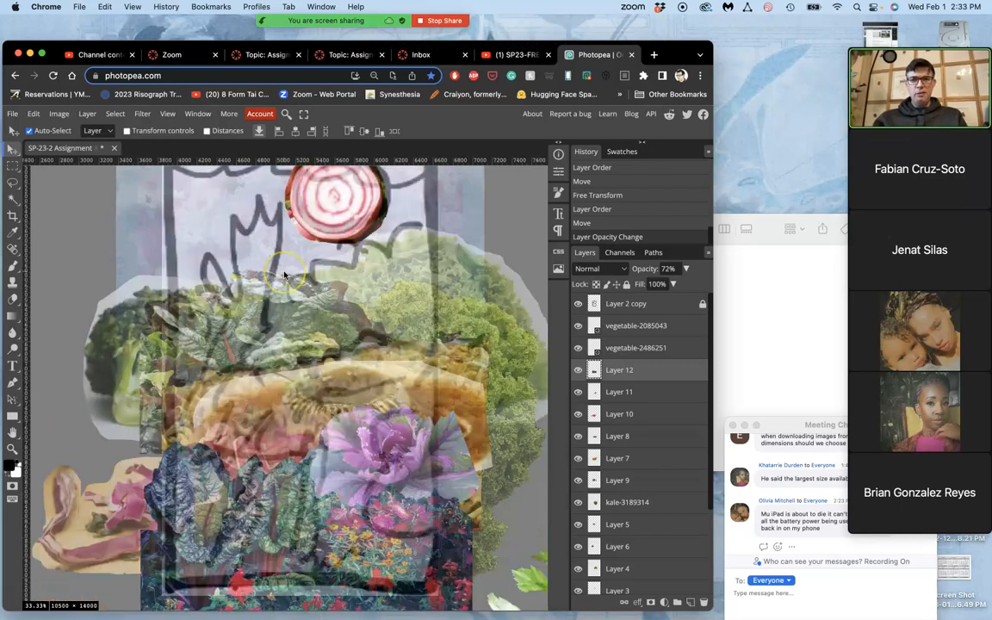
{"action": "scroll", "coordinate": [285, 274], "scroll_direction": "down", "scroll_amount": 1}
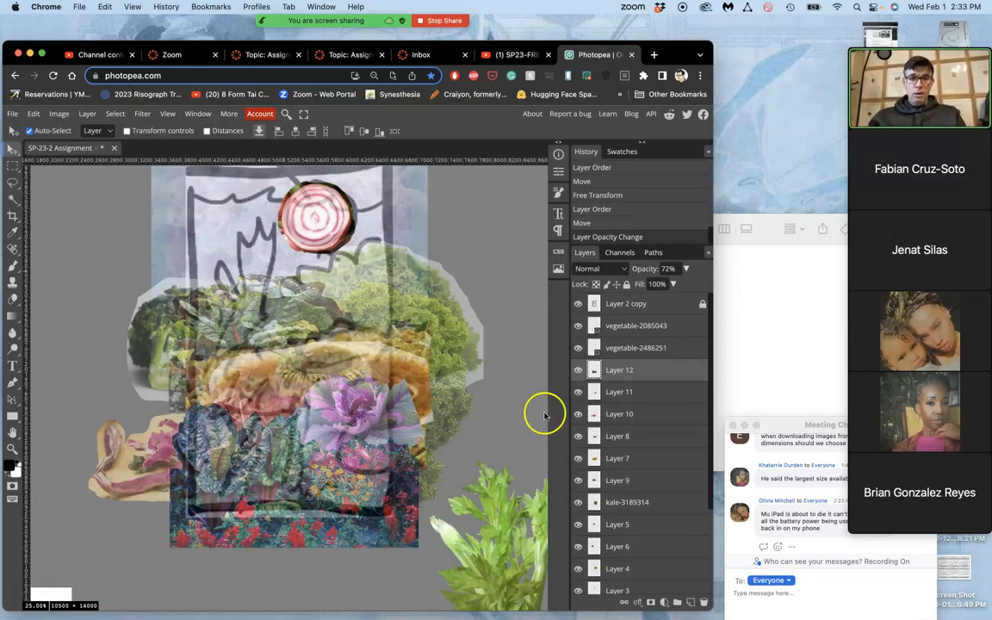
Move the large celery on the vegetable-2486251 layer over the left side of the collage, covering the sketched tree shape
{"action": "left_click", "coordinate": [609, 347]}
{"action": "left_click", "coordinate": [580, 348]}
{"action": "left_click", "coordinate": [579, 348]}
{"action": "left_click_drag", "start_coordinate": [503, 559], "coordinate": [235, 284]}
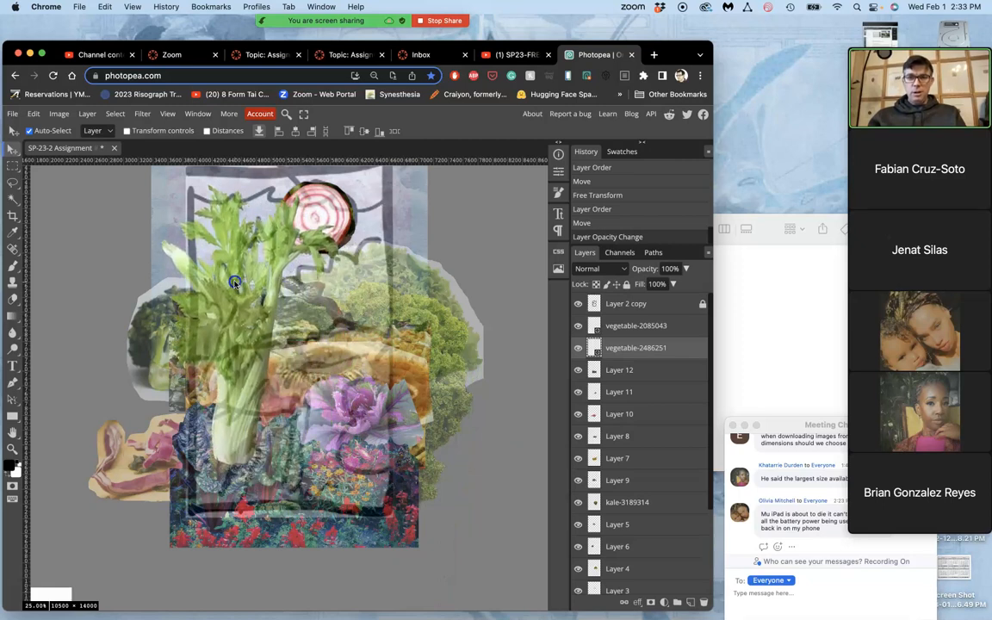
{"action": "left_click_drag", "start_coordinate": [236, 283], "coordinate": [235, 283]}
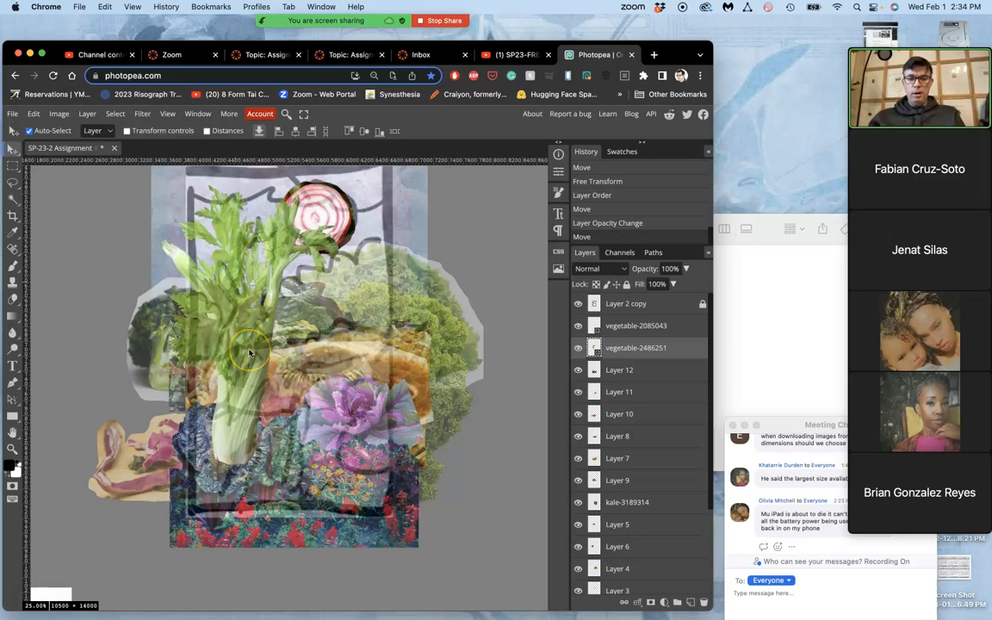
Place the vegetable-2486251 celery layer beneath Layer 12 so its base sits behind the chard leaves
{"action": "scroll", "coordinate": [249, 352], "scroll_direction": "up", "scroll_amount": 2}
{"action": "scroll", "coordinate": [249, 352], "scroll_direction": "down", "scroll_amount": 2}
{"action": "scroll", "coordinate": [248, 352], "scroll_direction": "left", "scroll_amount": 2}
{"action": "left_click", "coordinate": [226, 392]}
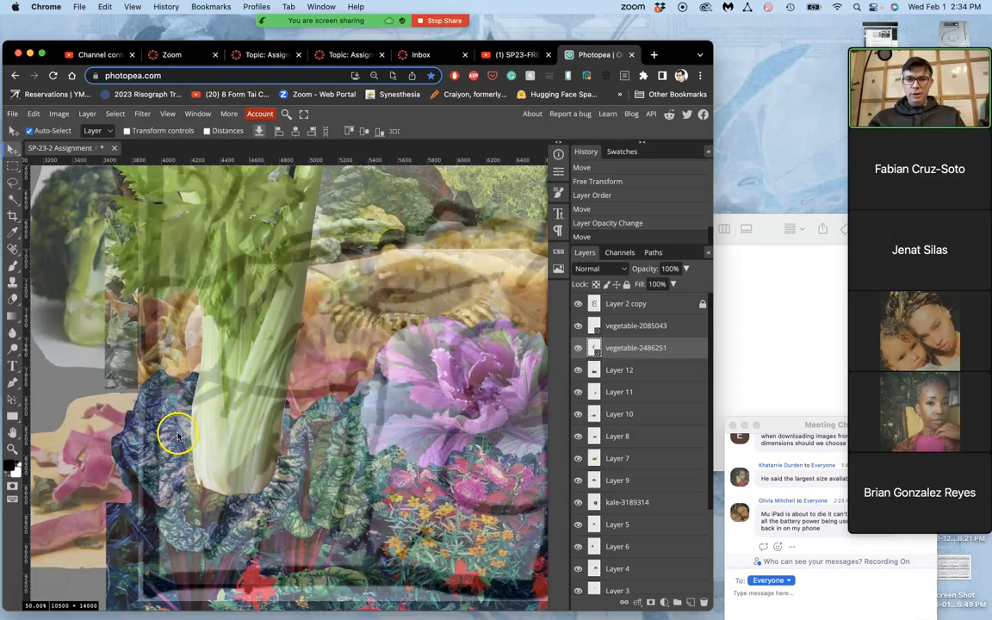
{"action": "left_click_drag", "start_coordinate": [615, 362], "coordinate": [617, 383]}
{"action": "scroll", "coordinate": [288, 412], "scroll_direction": "up", "scroll_amount": 5}
{"action": "scroll", "coordinate": [288, 412], "scroll_direction": "right", "scroll_amount": 2}
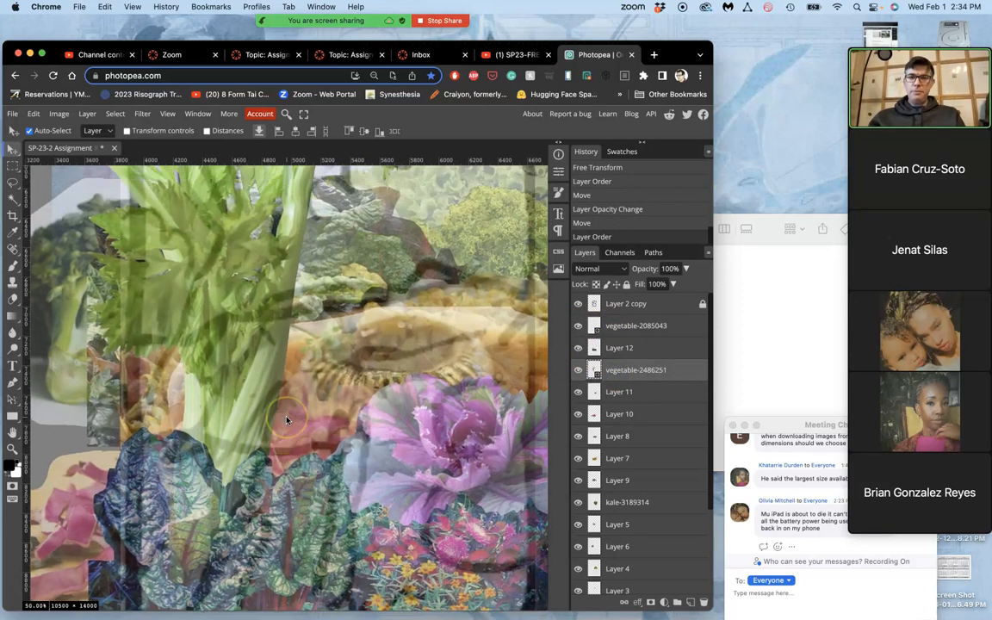
Try the lower horizontal guide near the bottom of the flower bed, and return it to the sketch frame's bottom edge
{"action": "scroll", "coordinate": [288, 421], "scroll_direction": "down", "scroll_amount": 3}
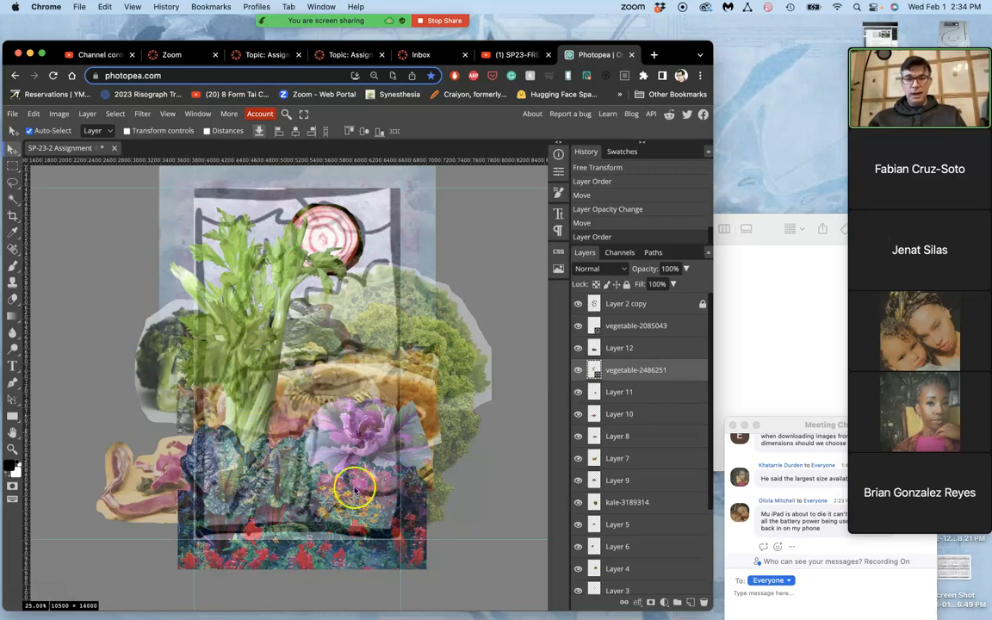
{"action": "left_click_drag", "start_coordinate": [469, 538], "coordinate": [463, 561]}
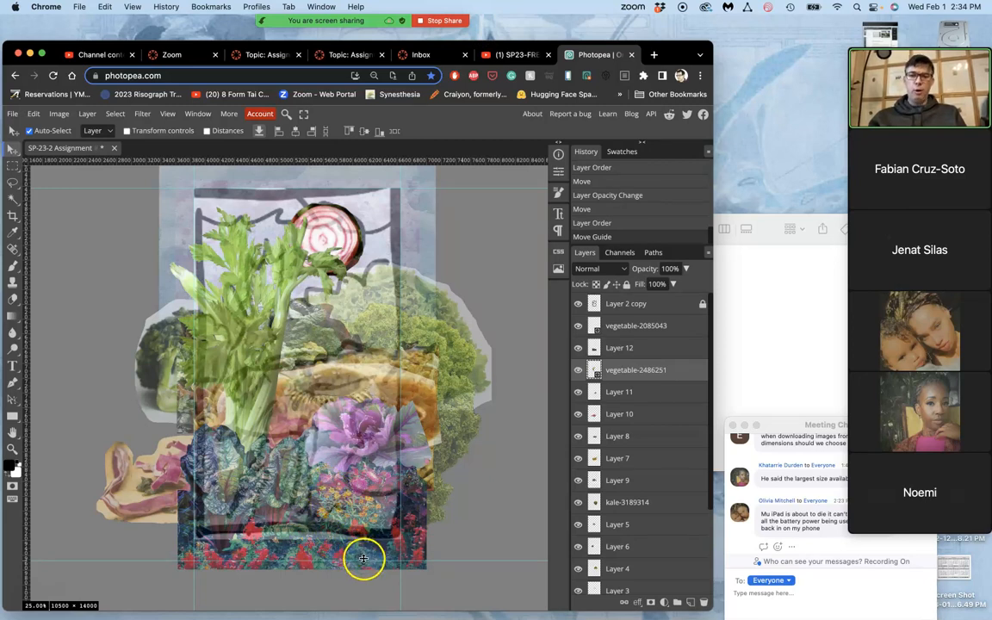
{"action": "left_click_drag", "start_coordinate": [363, 559], "coordinate": [363, 558]}
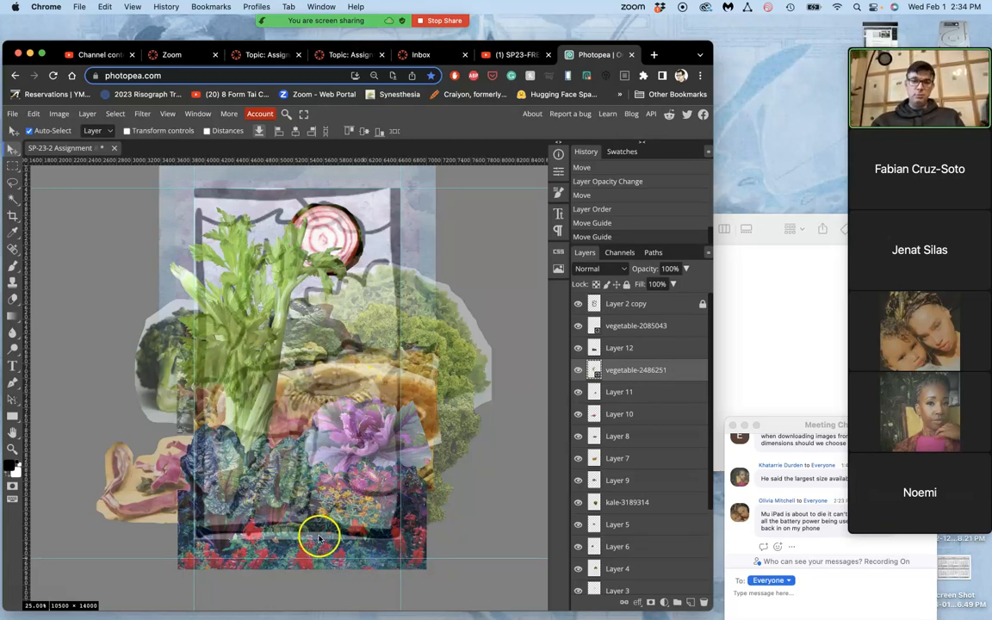
{"action": "left_click_drag", "start_coordinate": [326, 560], "coordinate": [323, 539]}
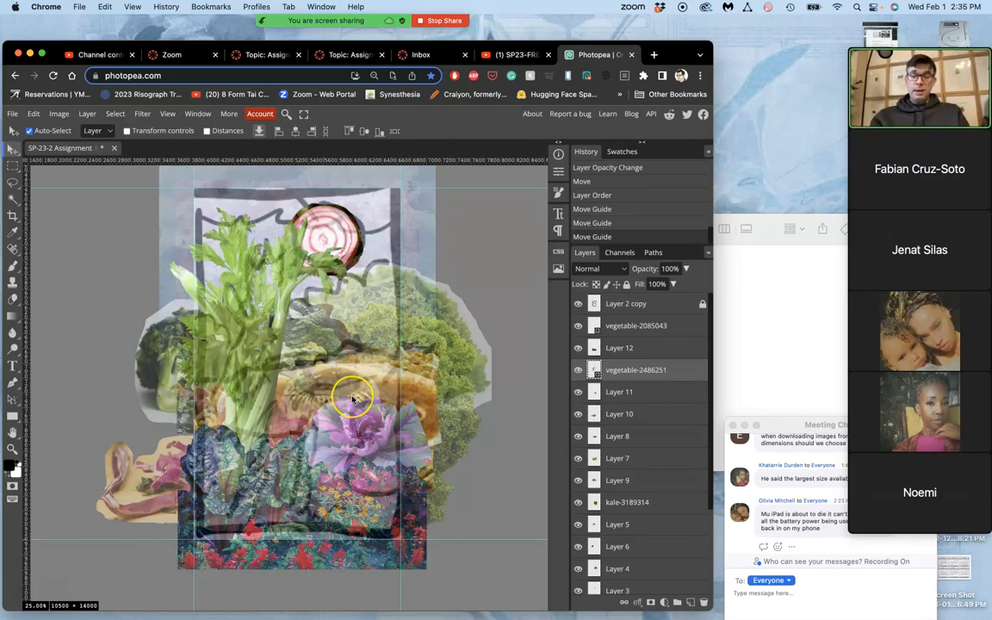
Move the white-background celery image on the vegetable-2085043 layer up and closer to the collage
{"action": "key", "text": "super+minus"}
{"action": "left_click_drag", "start_coordinate": [133, 559], "coordinate": [156, 472]}
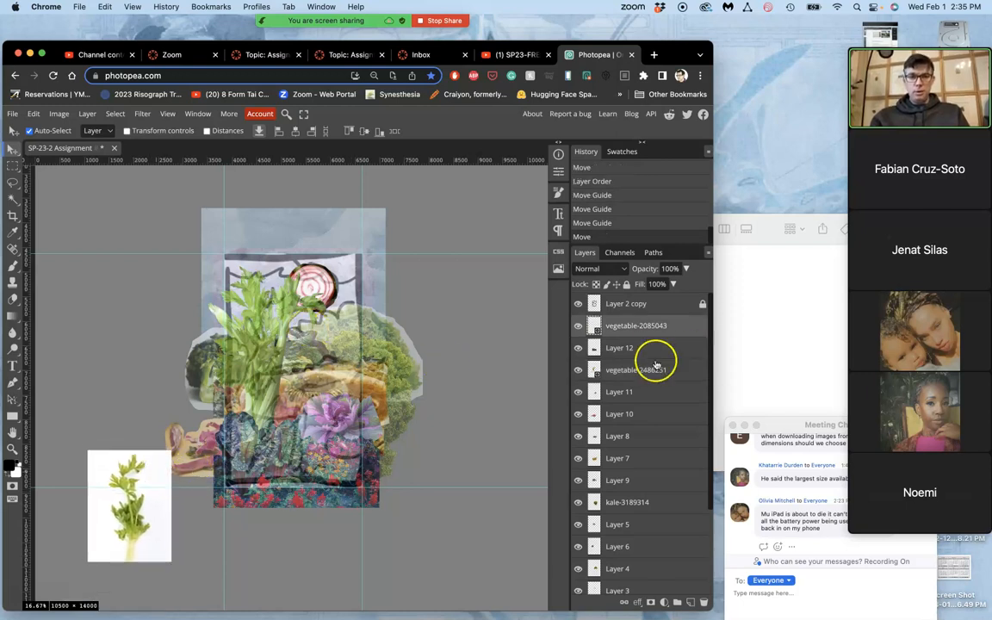
Rasterize the large celery layer vegetable-2486251
{"action": "left_click", "coordinate": [579, 370]}
{"action": "left_click", "coordinate": [579, 370]}
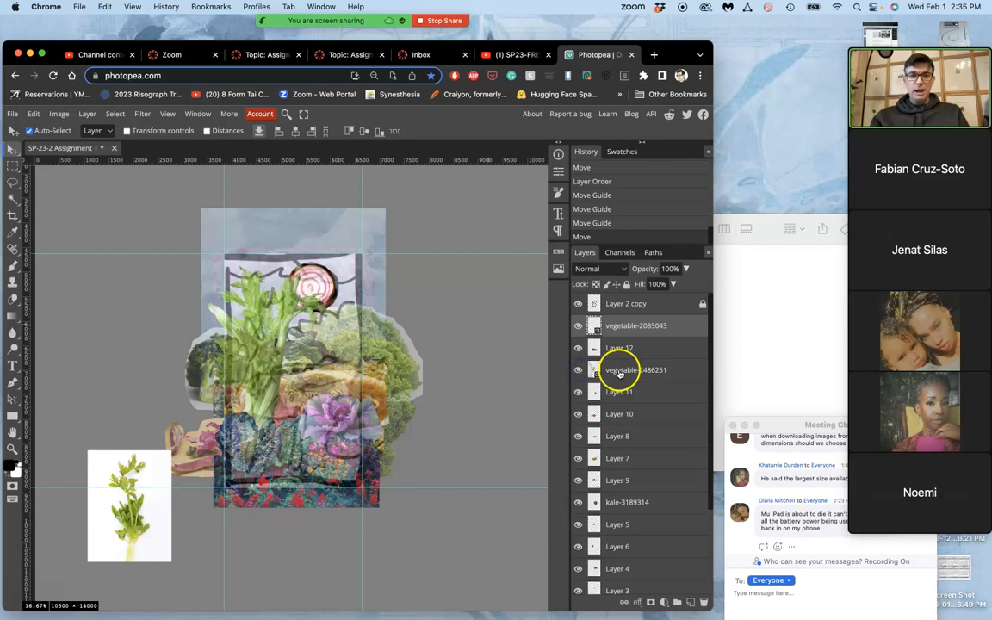
{"action": "right_click", "coordinate": [623, 369]}
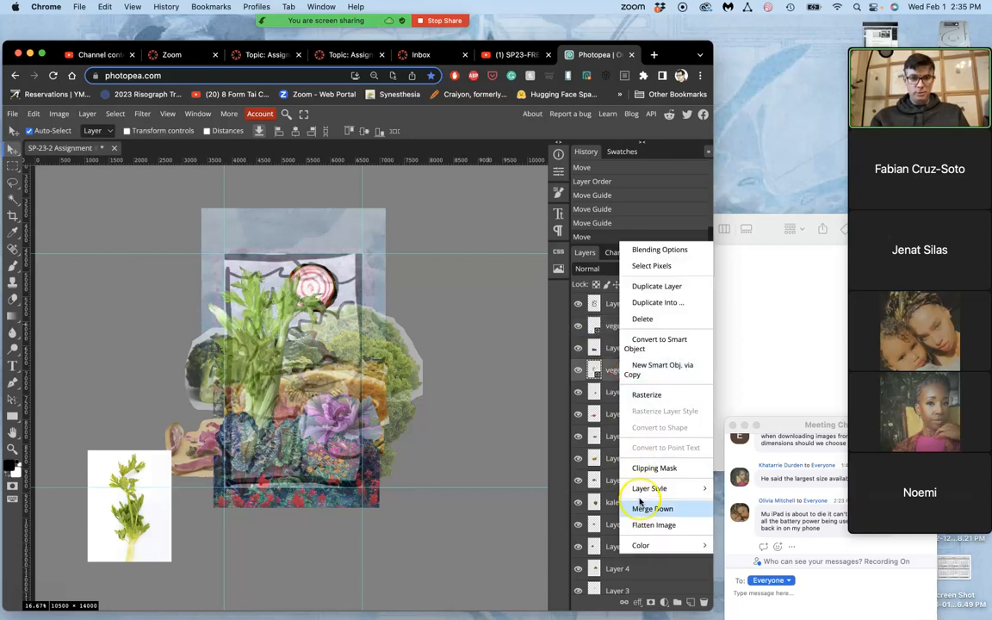
{"action": "left_click", "coordinate": [646, 395]}
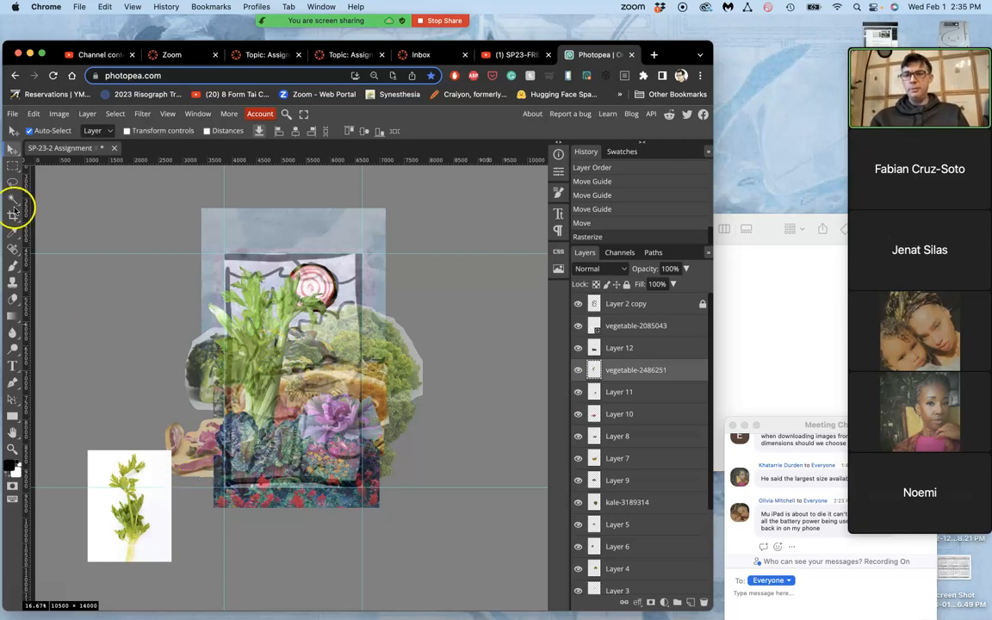
Copy the small celery from vegetable-2085043 onto its own layer using a loose lasso outline, and delete the original white-background layer
{"action": "left_click", "coordinate": [12, 183]}
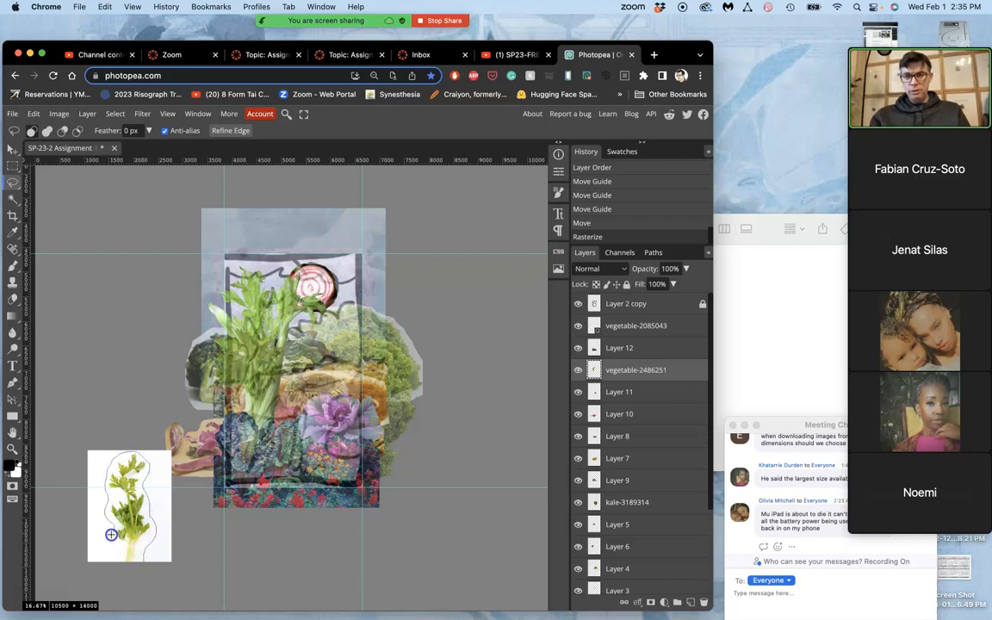
{"action": "left_click_drag", "start_coordinate": [133, 566], "coordinate": [140, 561]}
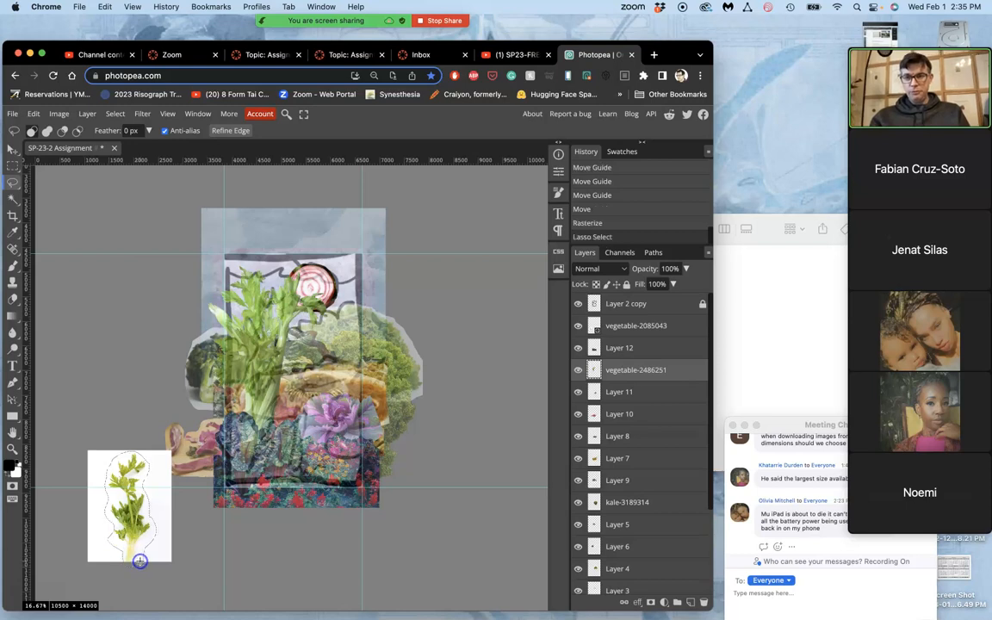
{"action": "key", "text": "super+c"}
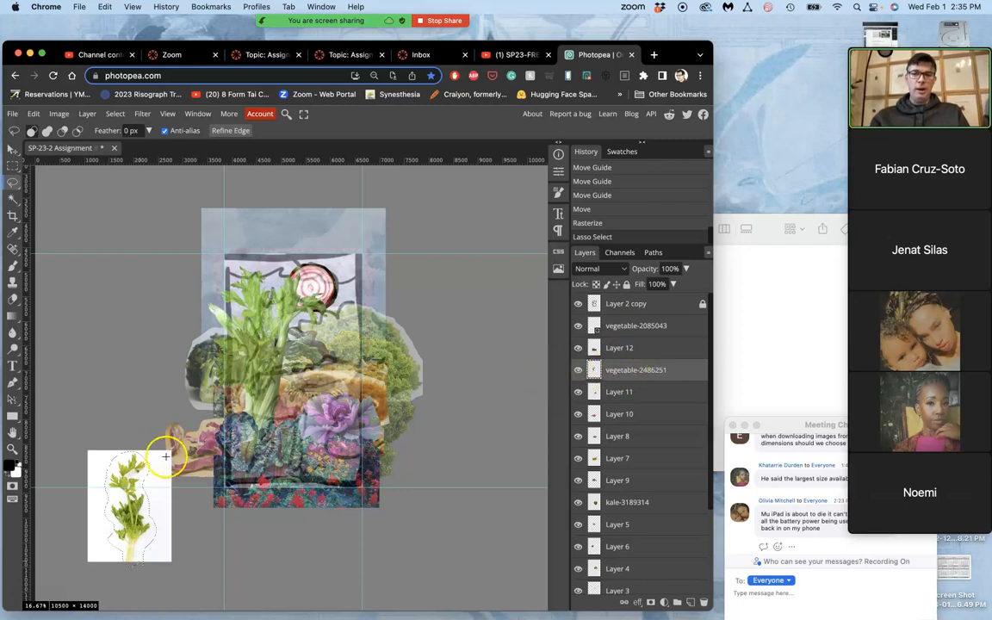
{"action": "left_click", "coordinate": [636, 327]}
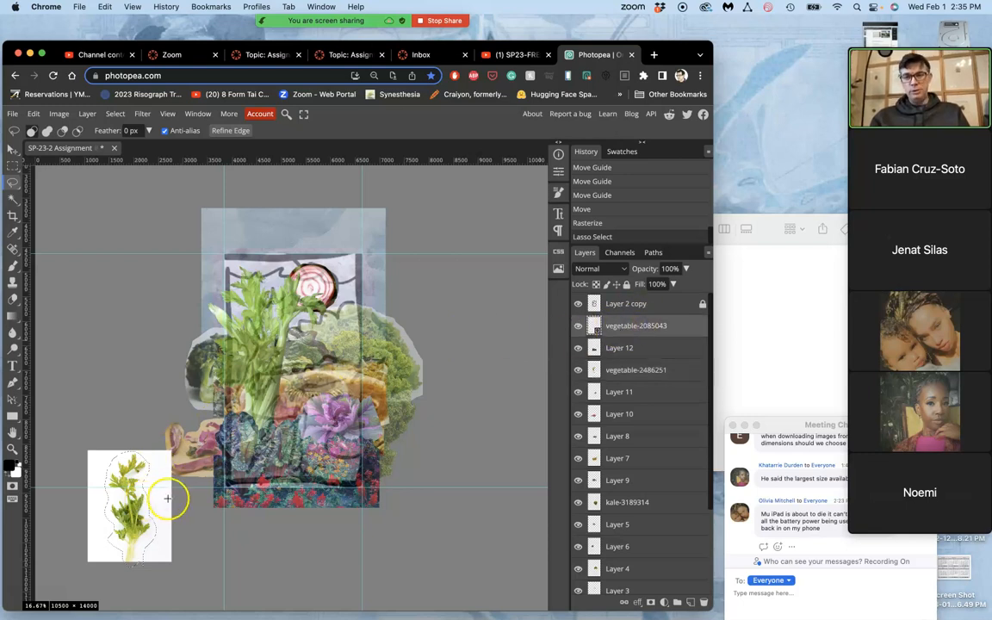
{"action": "key", "text": "ctrl+j"}
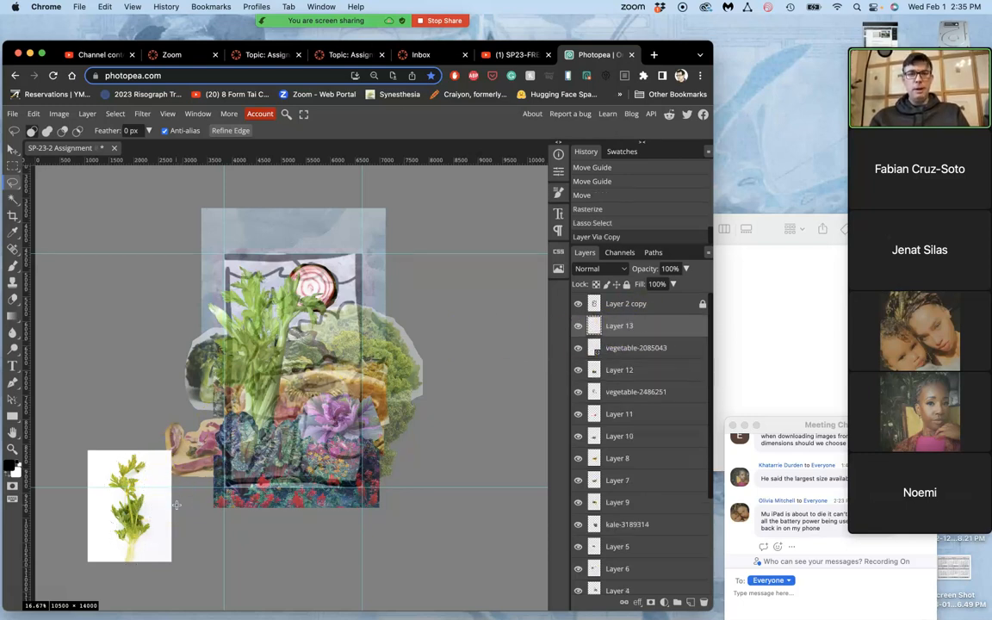
{"action": "left_click", "coordinate": [634, 348]}
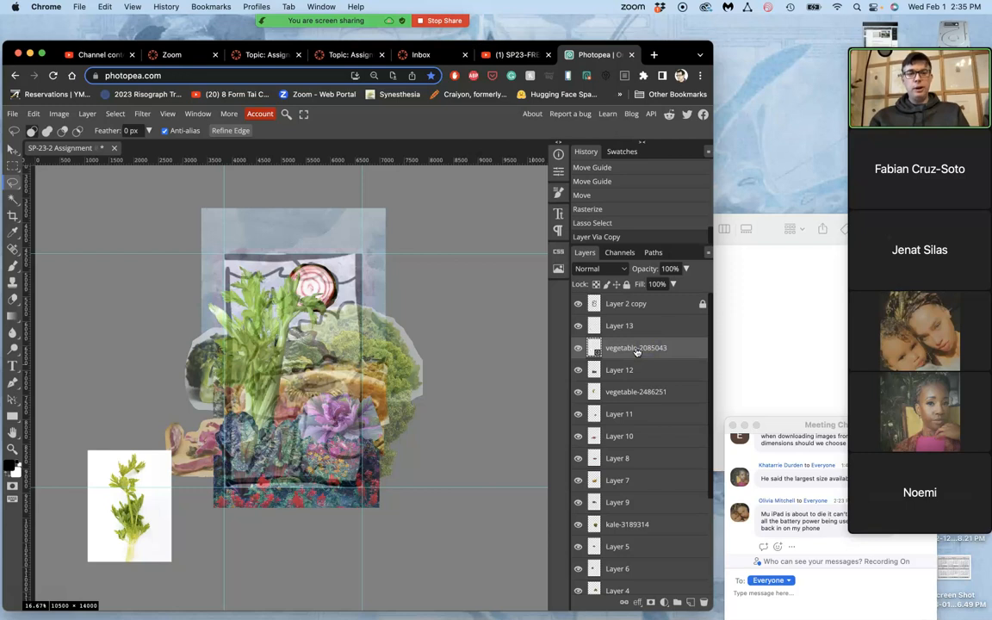
{"action": "key", "text": "BackSpace"}
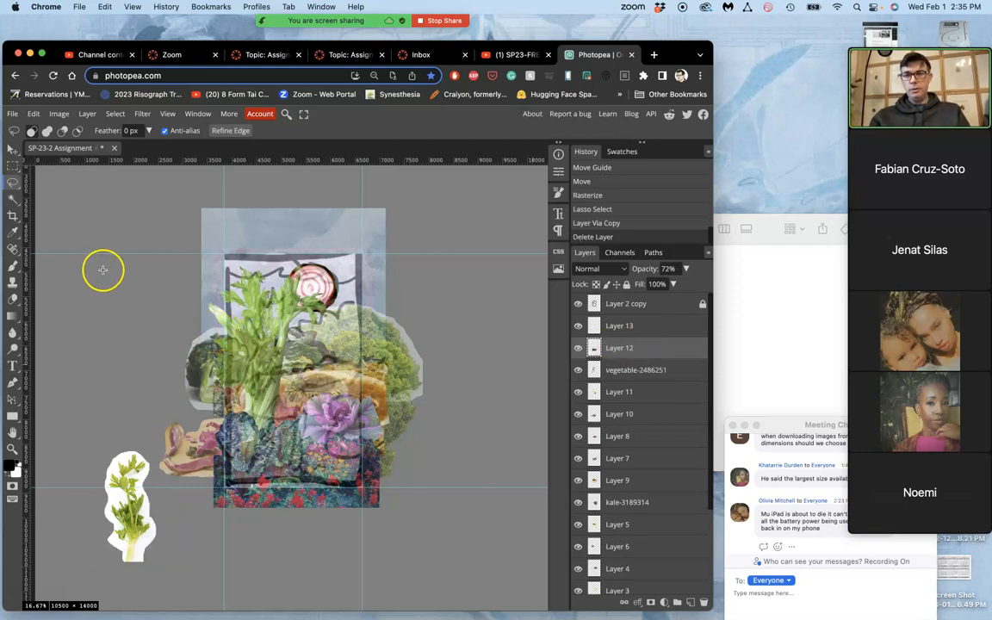
Move the small celery cut-out on Layer 13 between the chard and the purple cabbage, and rotate it about 7.4° clockwise
{"action": "left_click", "coordinate": [10, 151]}
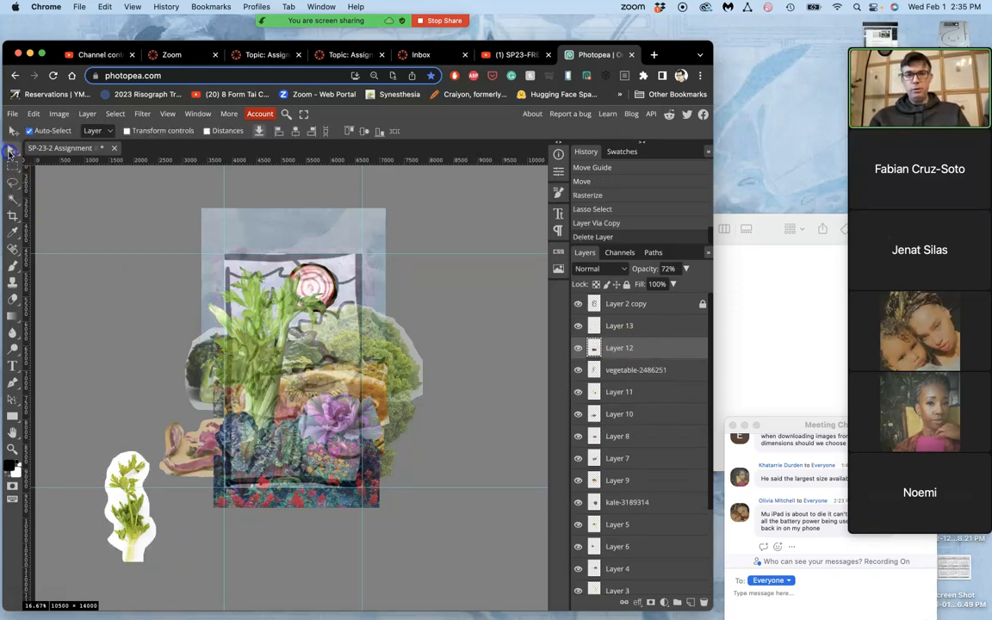
{"action": "left_click", "coordinate": [628, 327]}
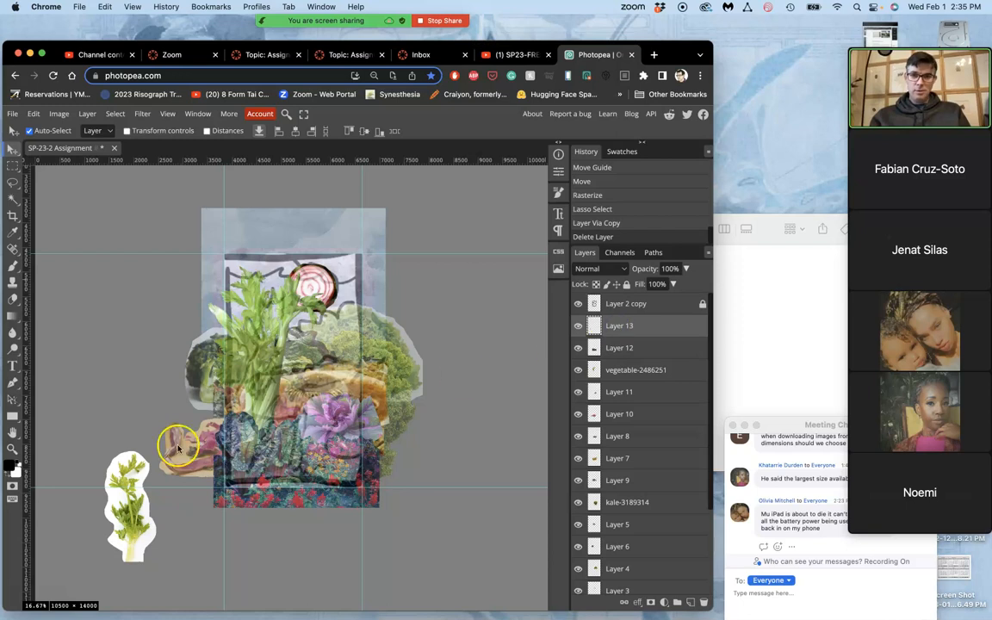
{"action": "left_click_drag", "start_coordinate": [112, 463], "coordinate": [300, 447]}
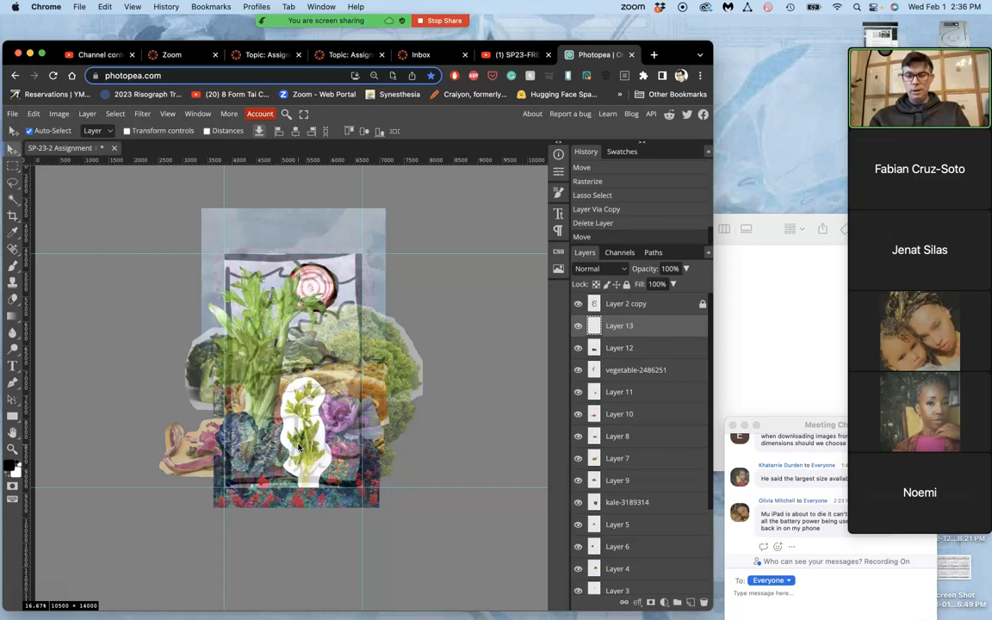
{"action": "key", "text": "super+alt+t"}
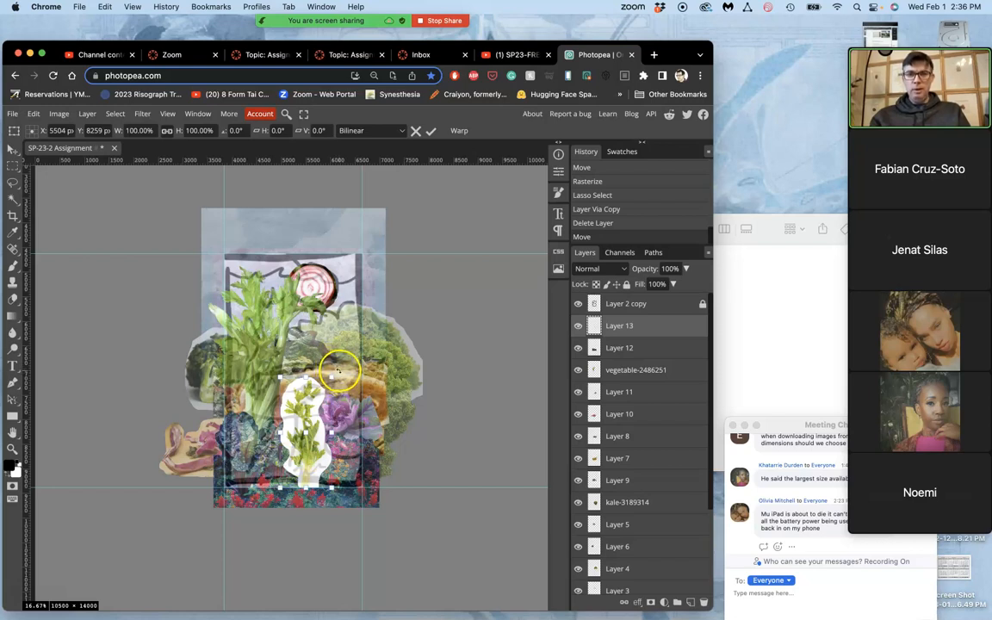
{"action": "left_click_drag", "start_coordinate": [340, 370], "coordinate": [349, 373]}
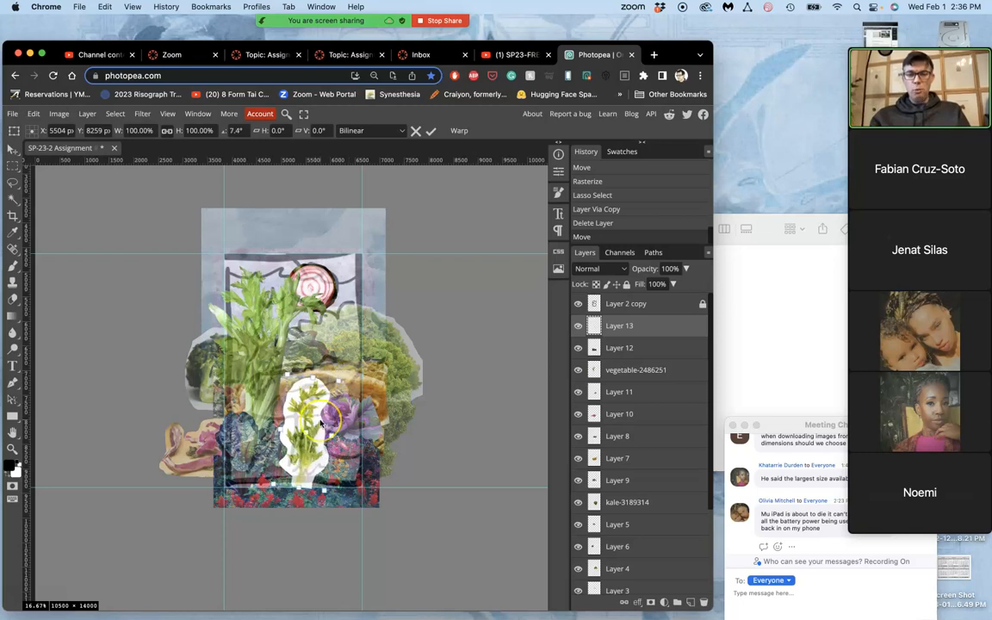
{"action": "key", "text": "Return"}
Hide the sketch overlay on Layer 2 copy
{"action": "scroll", "coordinate": [321, 423], "scroll_direction": "up", "scroll_amount": 5}
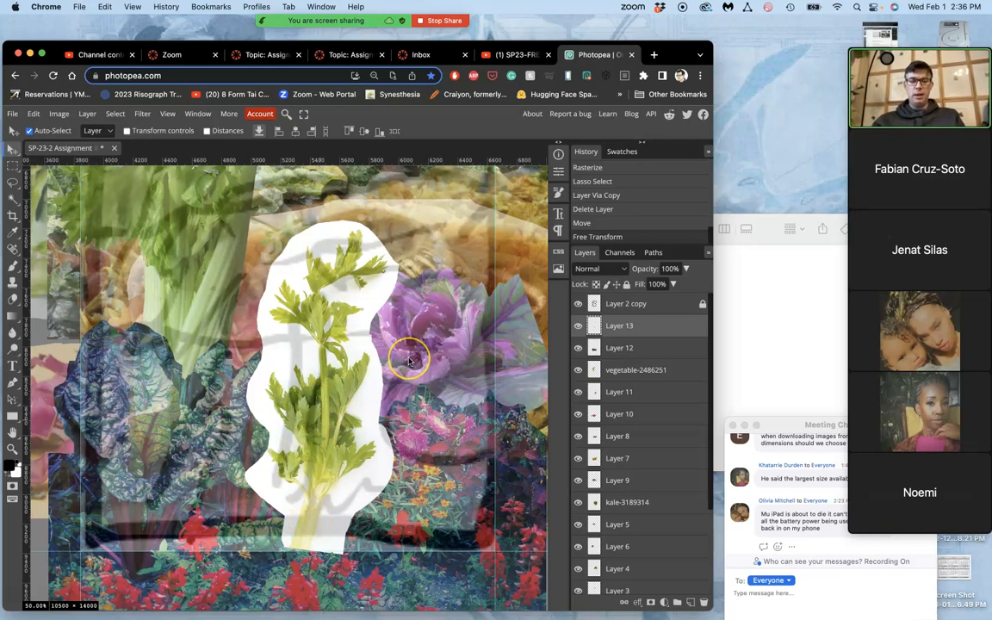
{"action": "key", "text": "super+minus"}
{"action": "key", "text": "super+minus"}
{"action": "key", "text": "super+minus"}
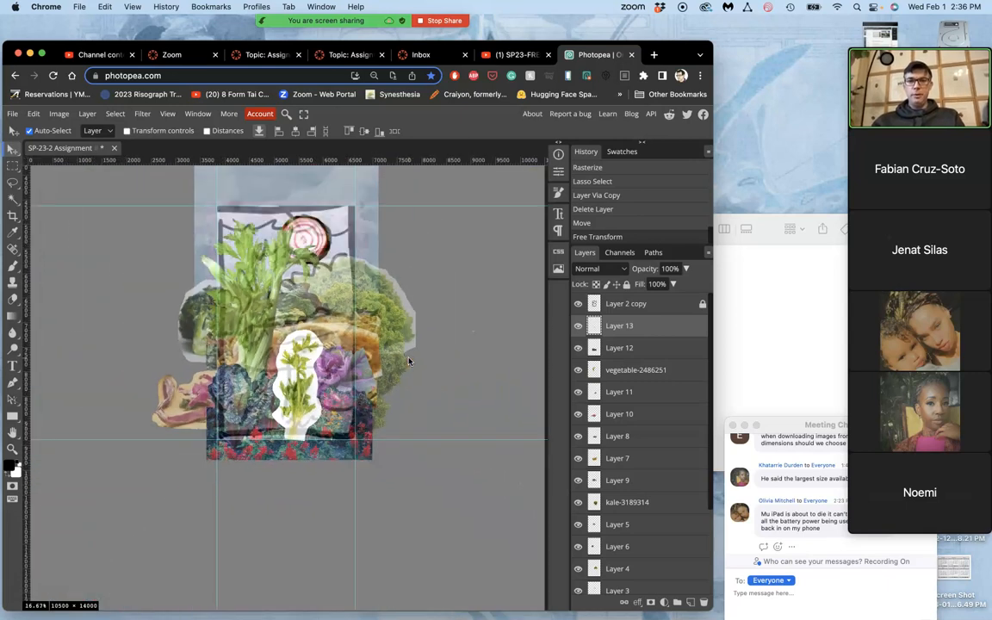
{"action": "scroll", "coordinate": [409, 361], "scroll_direction": "up", "scroll_amount": 2}
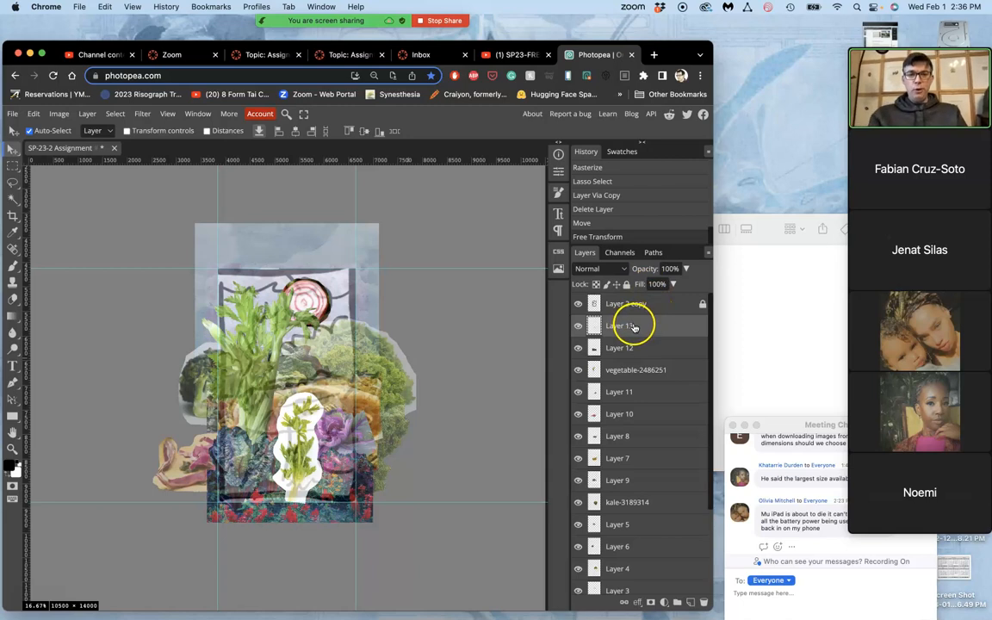
{"action": "left_click", "coordinate": [579, 305]}
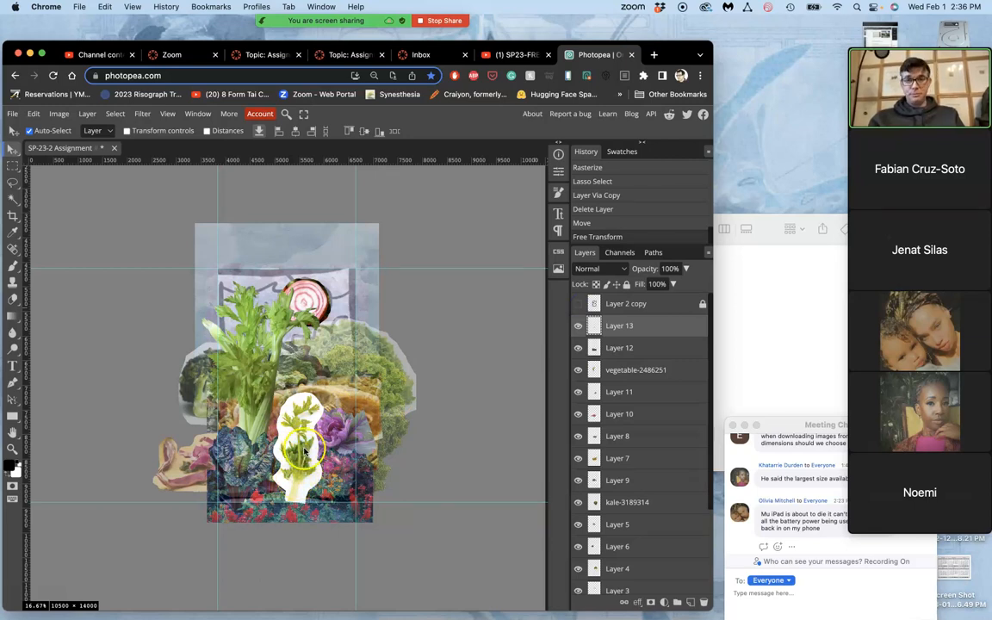
{"action": "key", "text": "super+plus"}
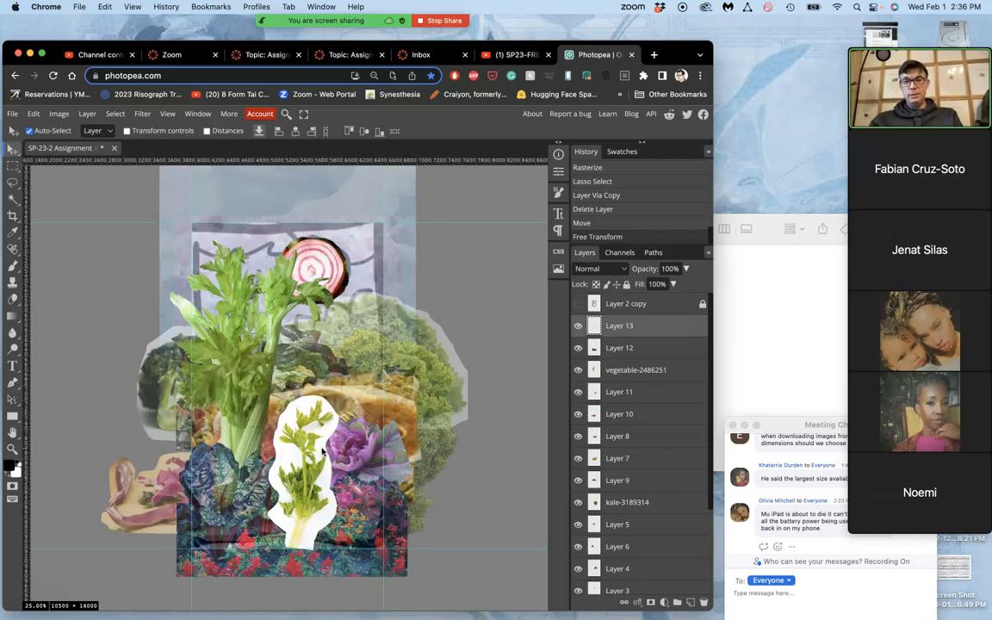
{"action": "scroll", "coordinate": [323, 446], "scroll_direction": "left", "scroll_amount": 1}
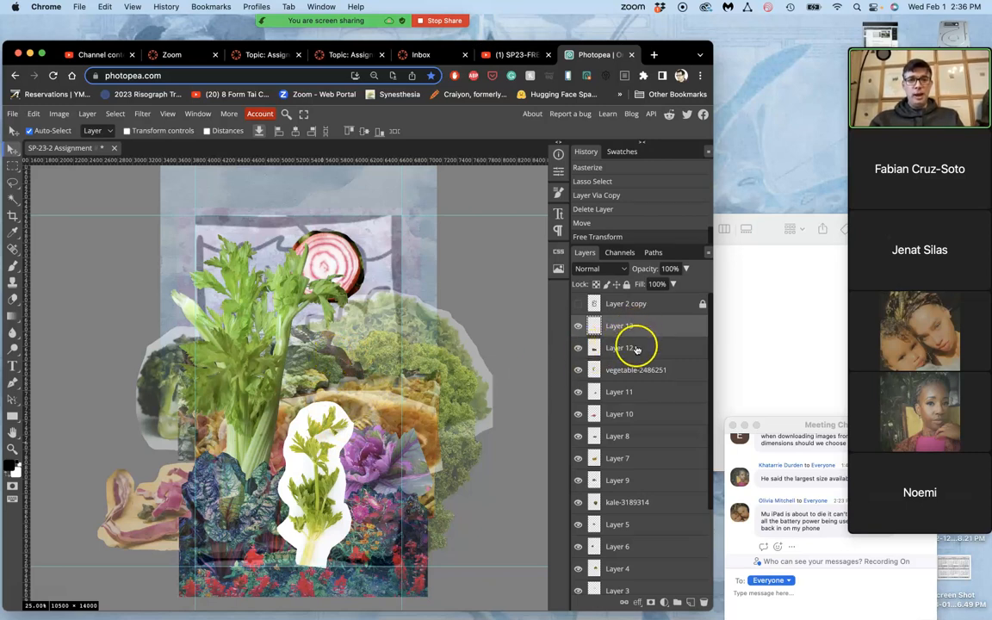
Raise the opacity of the chard and flower bed on Layer 12 to 100%, and check the opacity of the layers beneath
{"action": "left_click", "coordinate": [637, 348]}
{"action": "left_click", "coordinate": [686, 269]}
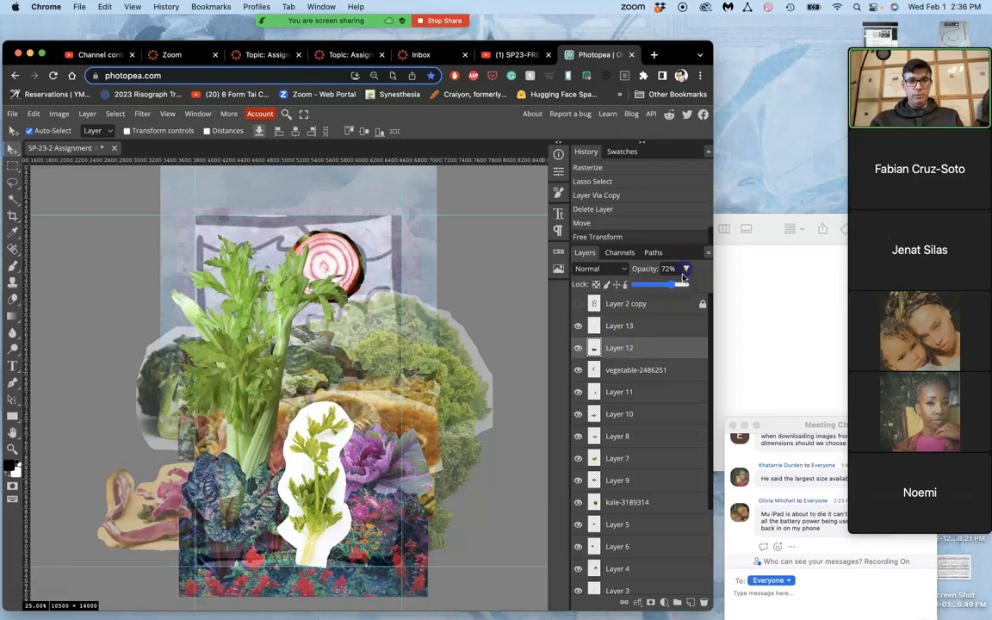
{"action": "left_click_drag", "start_coordinate": [675, 289], "coordinate": [689, 286]}
{"action": "left_click", "coordinate": [659, 370]}
{"action": "left_click", "coordinate": [680, 269]}
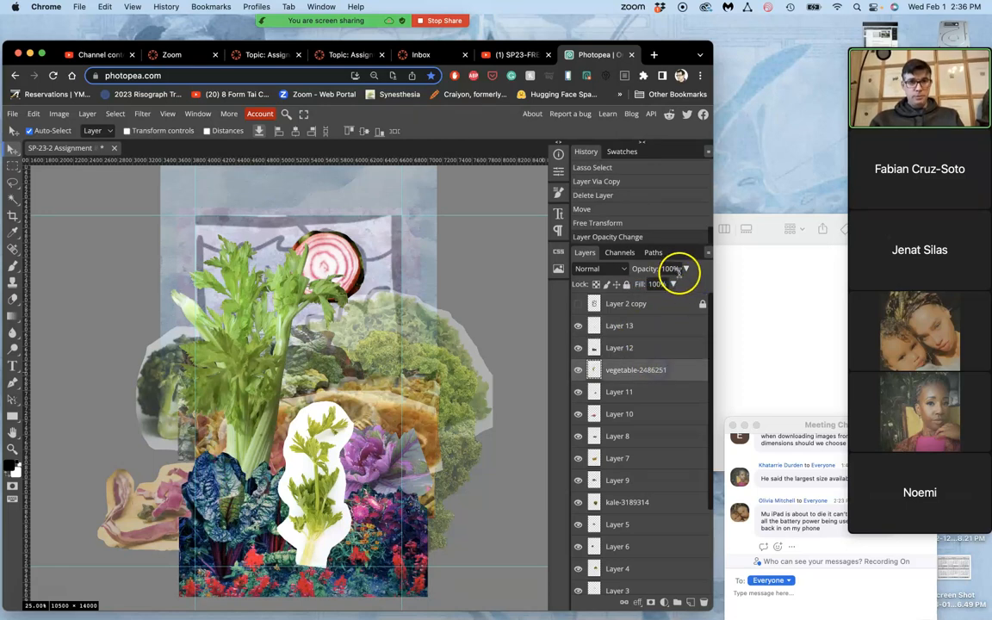
{"action": "left_click", "coordinate": [644, 394]}
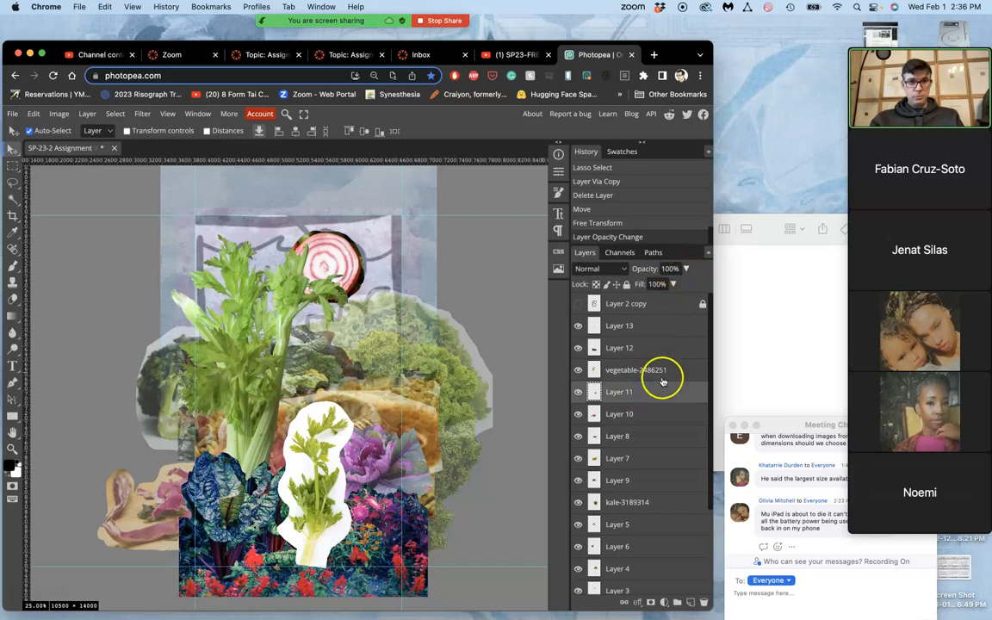
Raise the opacity of Layer 10 and Layer 8 to 100%
{"action": "left_click", "coordinate": [649, 414]}
{"action": "left_click", "coordinate": [687, 270]}
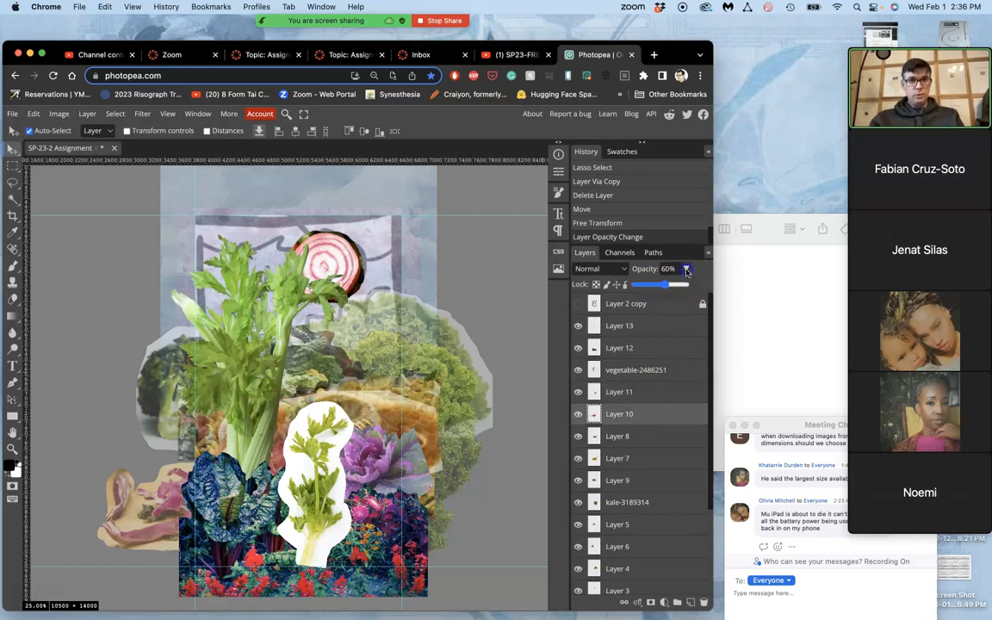
{"action": "left_click", "coordinate": [696, 287]}
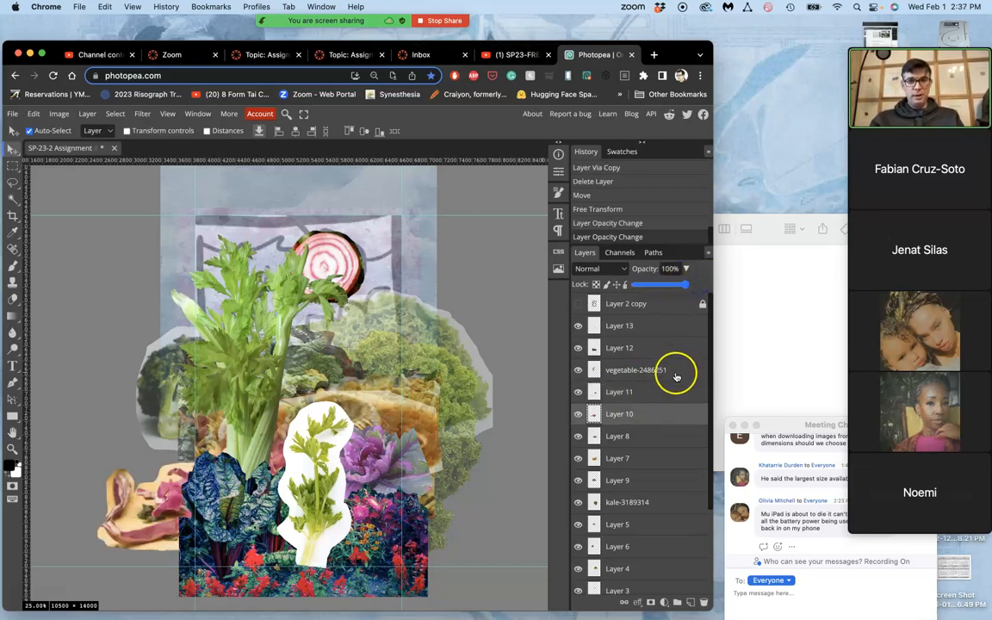
{"action": "left_click", "coordinate": [652, 432]}
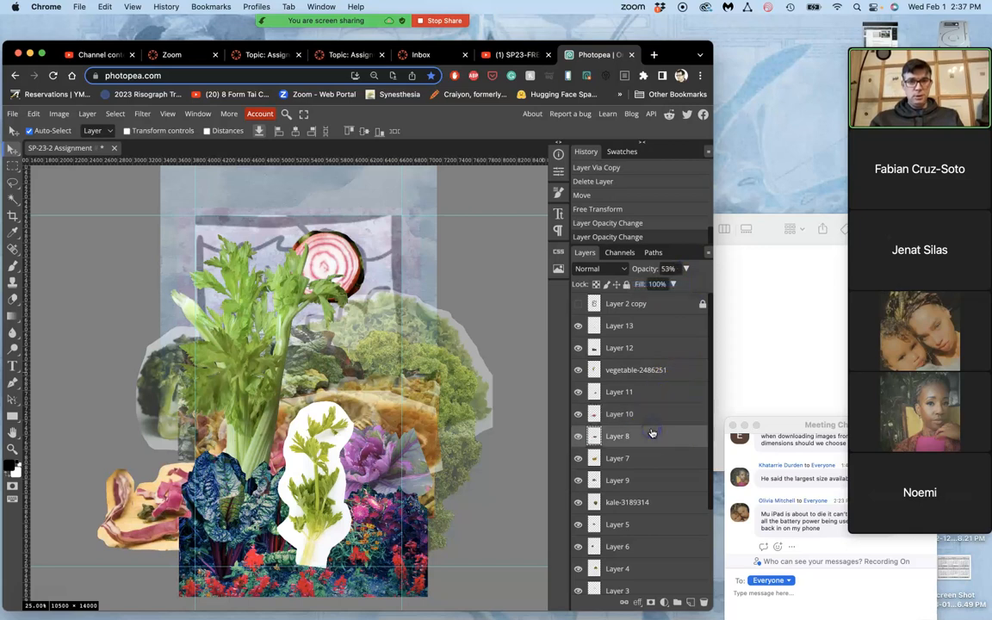
{"action": "left_click_drag", "start_coordinate": [663, 286], "coordinate": [697, 288]}
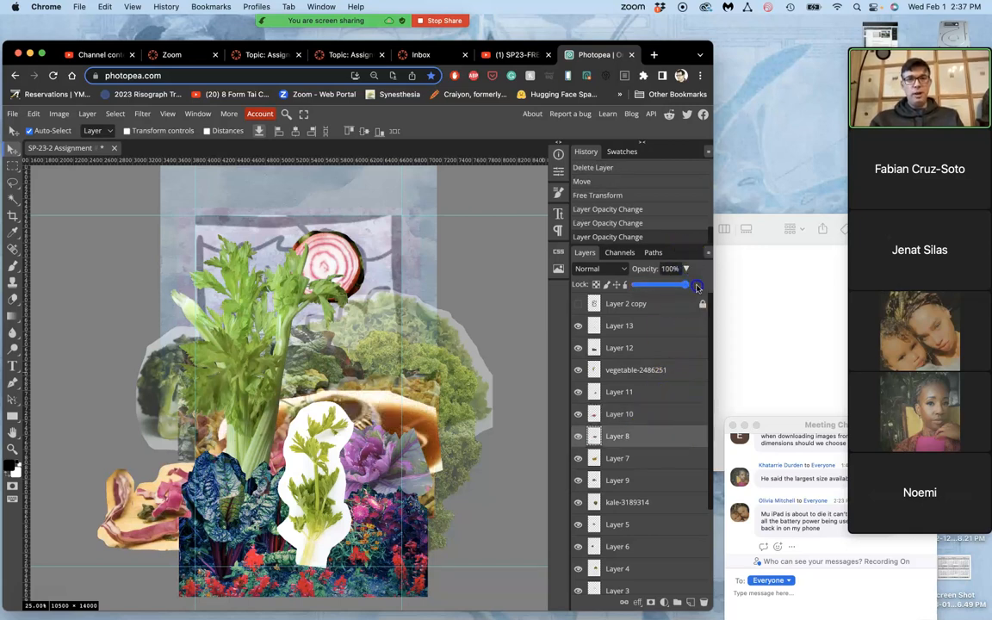
Raise the opacity of Layer 7 and Layer 9 to 100%
{"action": "left_click", "coordinate": [644, 459]}
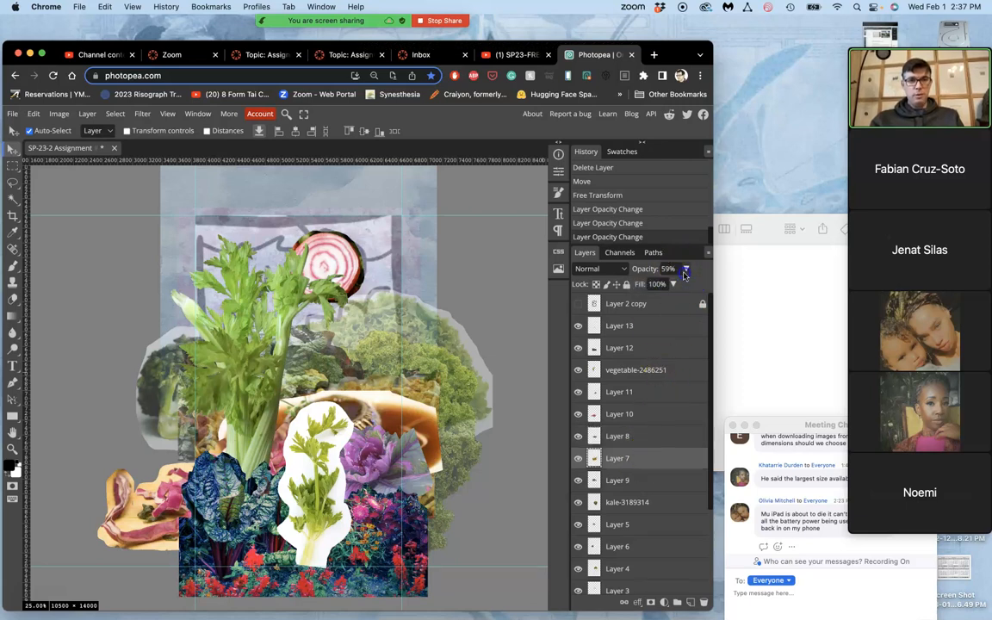
{"action": "left_click_drag", "start_coordinate": [693, 285], "coordinate": [699, 285]}
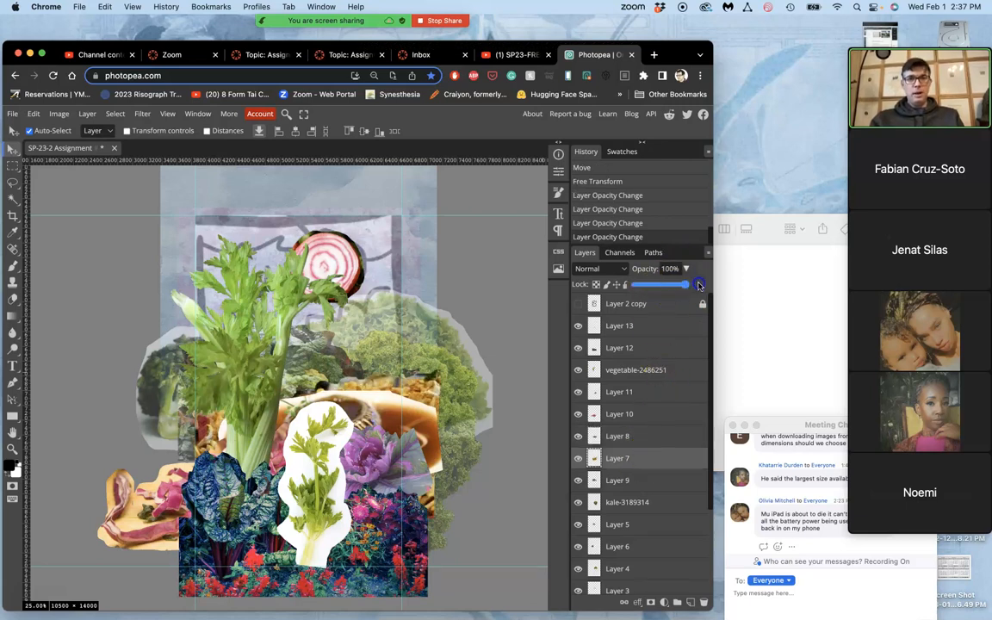
{"action": "left_click", "coordinate": [621, 480]}
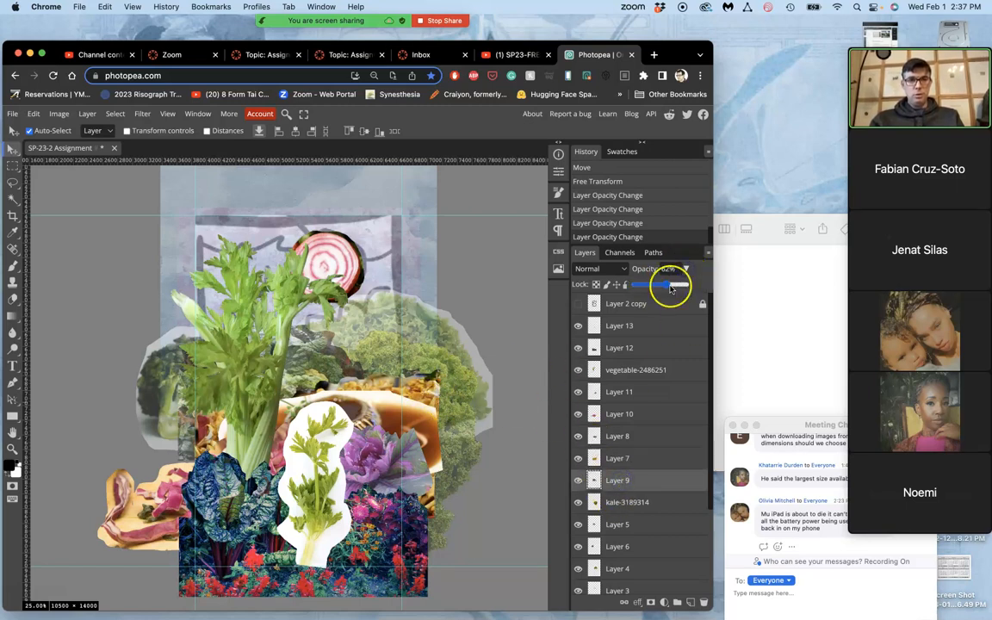
{"action": "left_click_drag", "start_coordinate": [667, 287], "coordinate": [703, 292]}
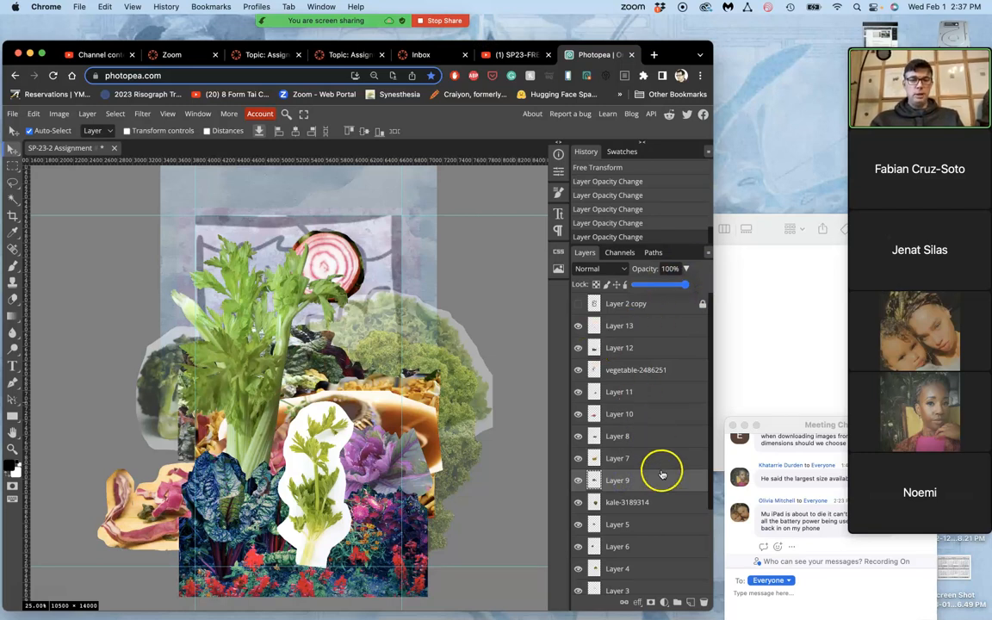
Raise the opacity of the kale-3189314 layer to 100% and check the opacity of Layer 5
{"action": "left_click", "coordinate": [642, 502]}
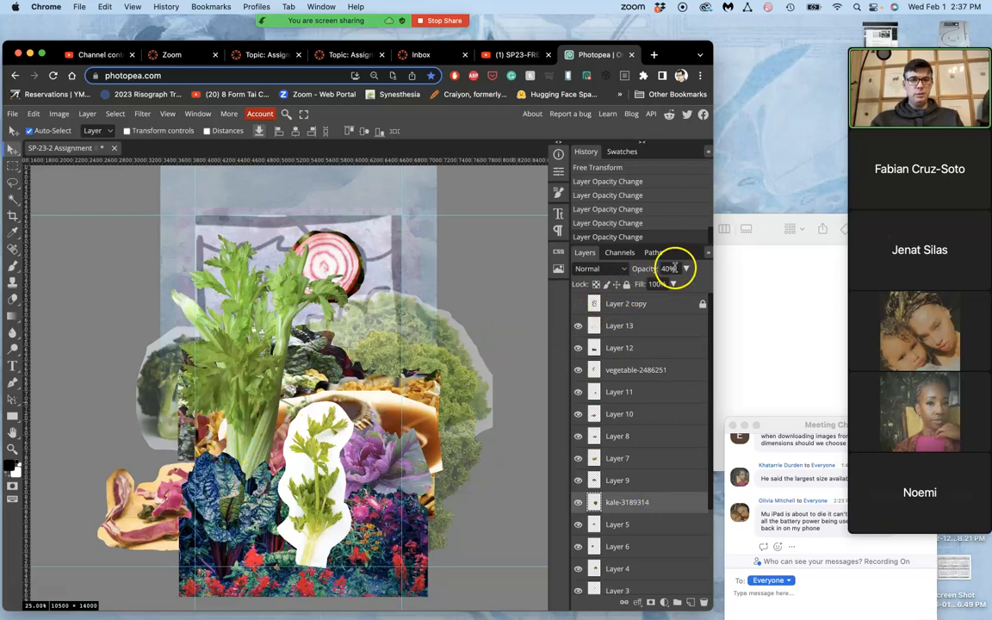
{"action": "left_click_drag", "start_coordinate": [656, 285], "coordinate": [721, 282]}
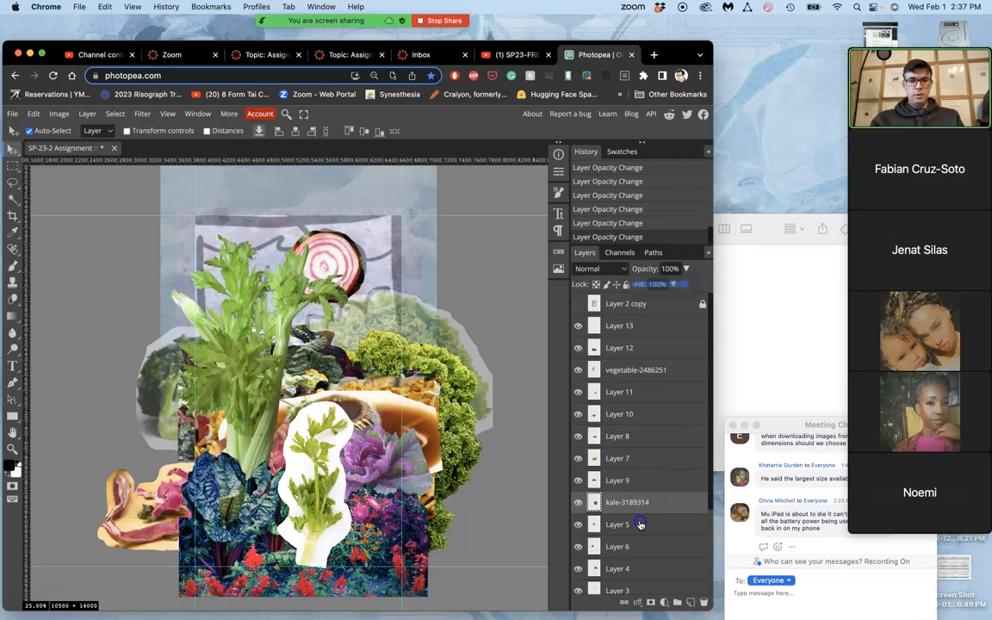
{"action": "left_click", "coordinate": [634, 522]}
{"action": "left_click", "coordinate": [686, 267]}
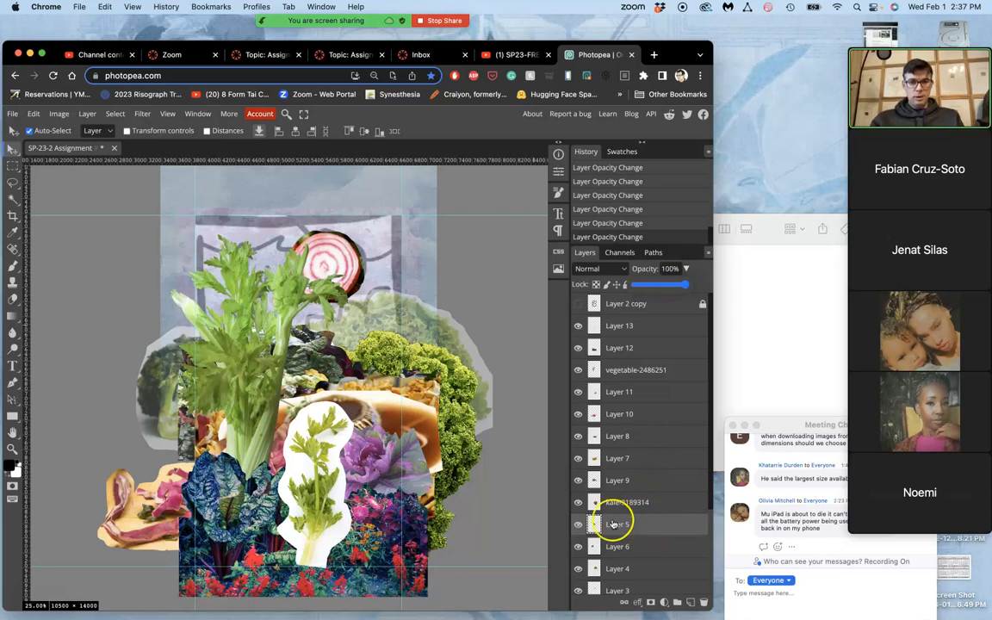
Raise the opacity of Layer 6 and Layer 4 to 100%
{"action": "left_click", "coordinate": [579, 527]}
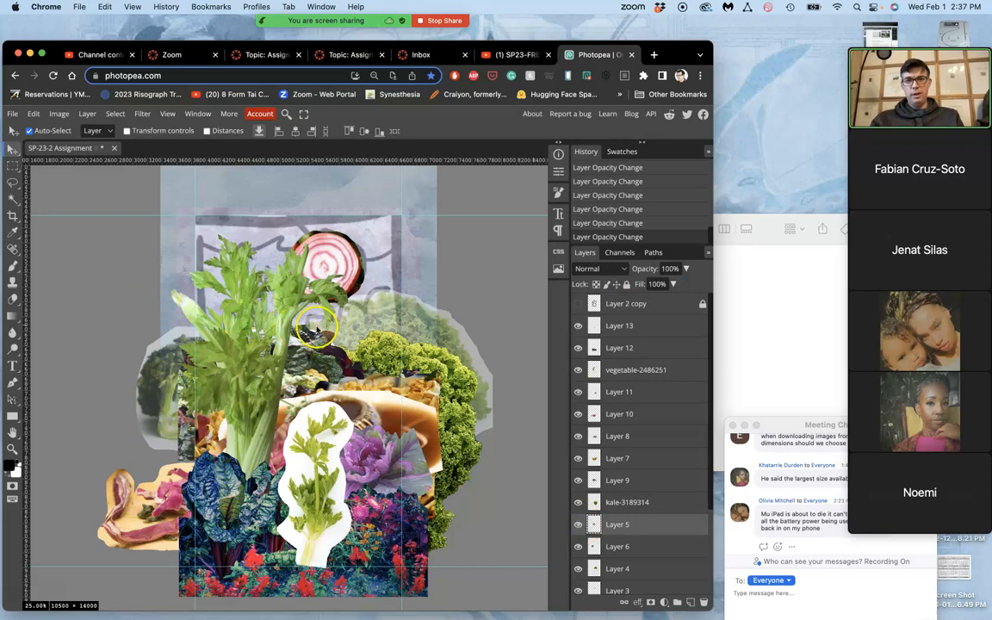
{"action": "left_click", "coordinate": [656, 543]}
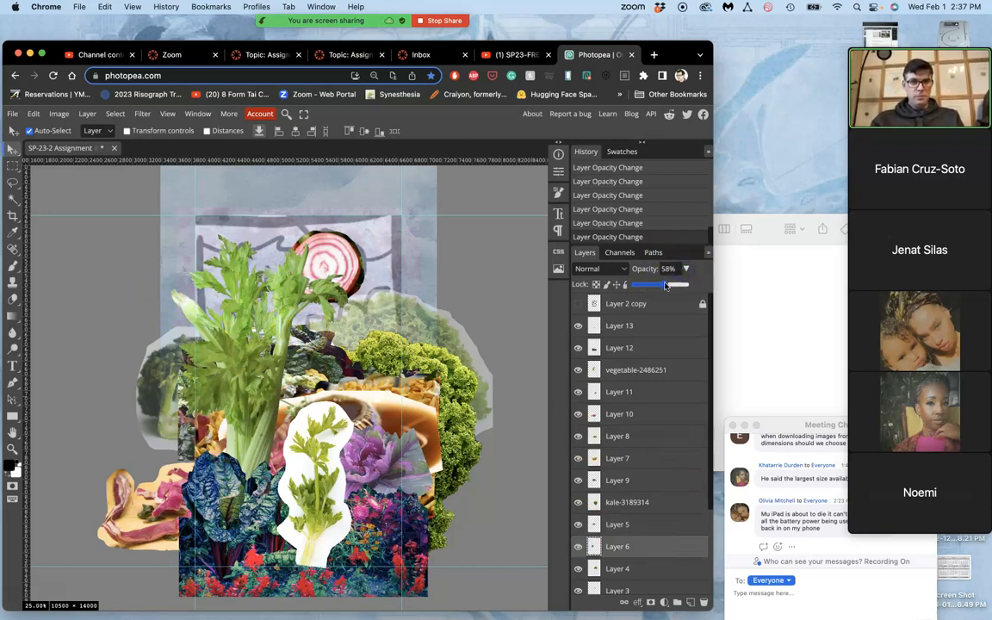
{"action": "left_click", "coordinate": [692, 285]}
{"action": "scroll", "coordinate": [663, 431], "scroll_direction": "down", "scroll_amount": 1}
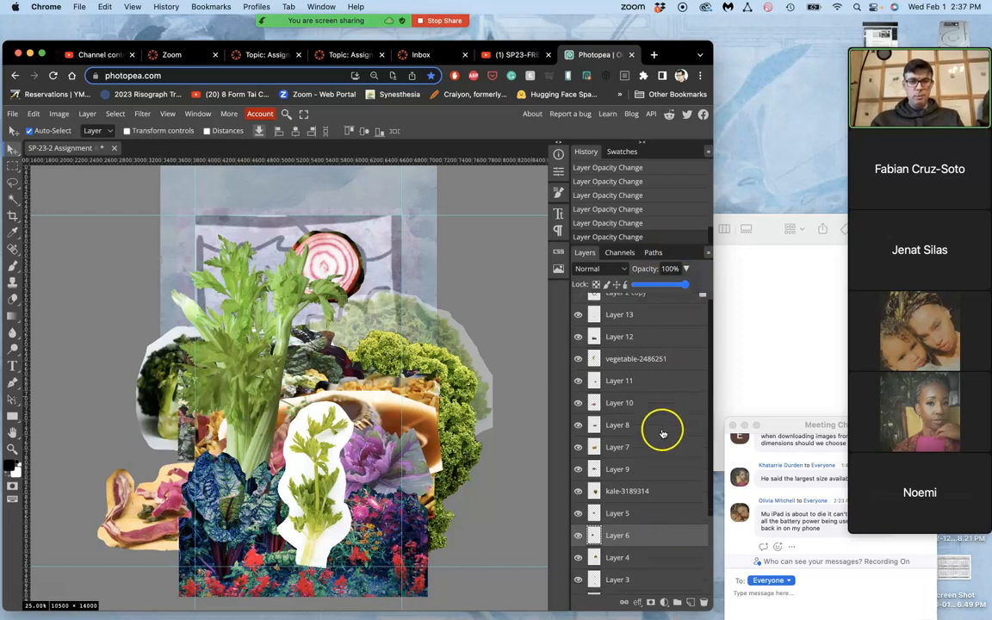
{"action": "left_click", "coordinate": [641, 551]}
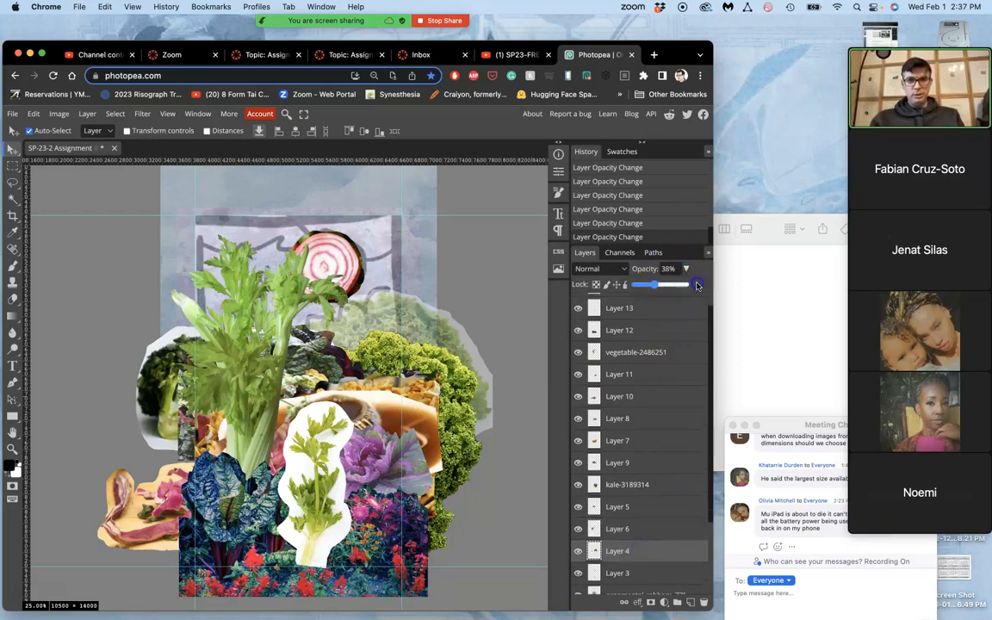
{"action": "left_click_drag", "start_coordinate": [659, 284], "coordinate": [717, 285]}
Check the opacity of Layer 3 and raise the ornamental-cabbage layer's opacity to 51%
{"action": "scroll", "coordinate": [663, 499], "scroll_direction": "down", "scroll_amount": 1}
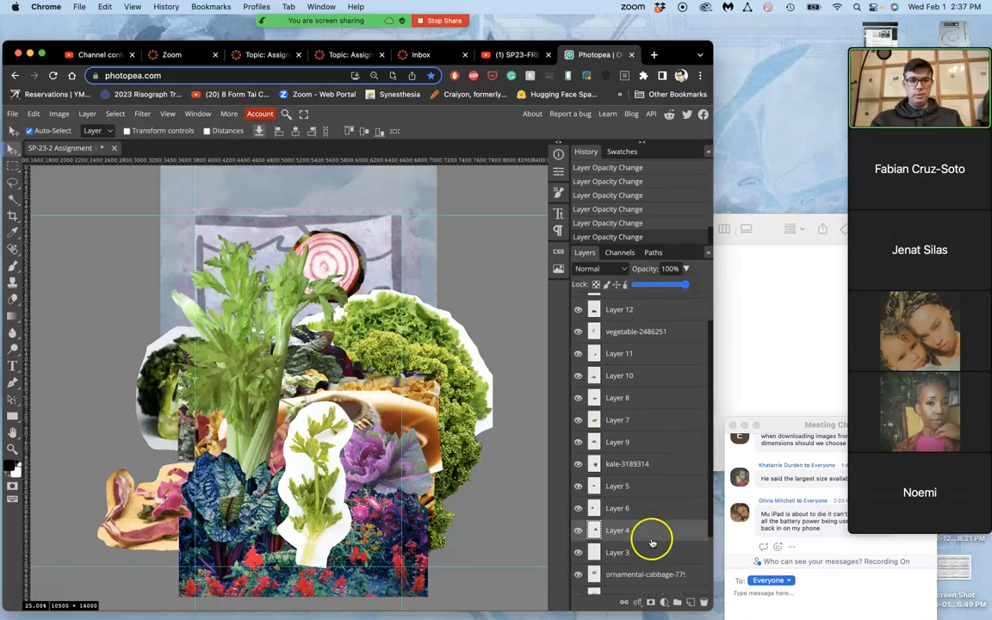
{"action": "left_click", "coordinate": [644, 555]}
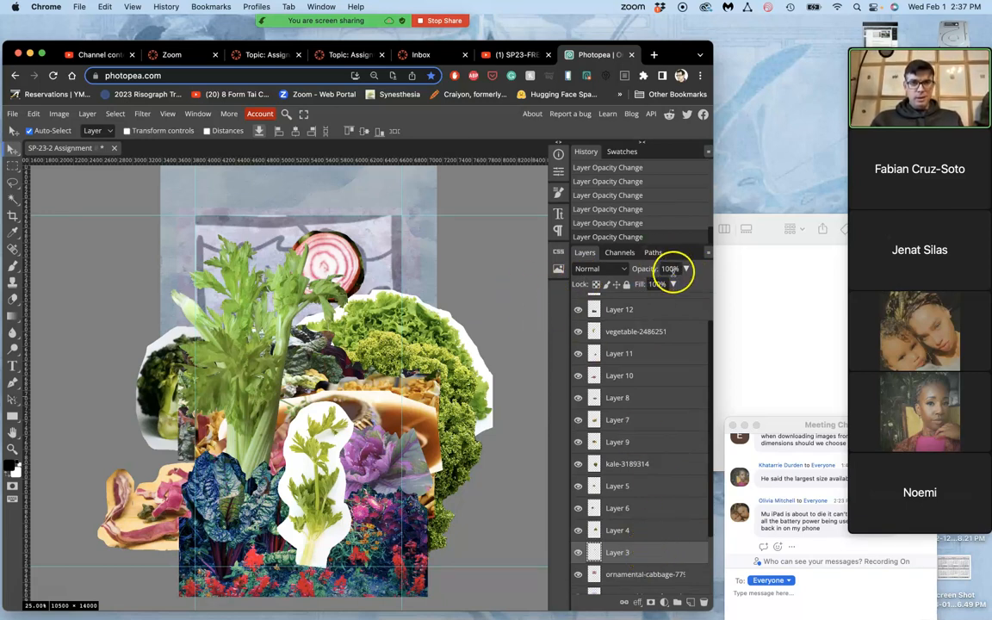
{"action": "left_click", "coordinate": [646, 574]}
{"action": "left_click", "coordinate": [686, 269]}
{"action": "mouse_move", "coordinate": [644, 286]}
{"action": "left_mouse_down"}
{"action": "mouse_move", "coordinate": [679, 286]}
{"action": "mouse_move", "coordinate": [658, 288]}
{"action": "left_mouse_up"}
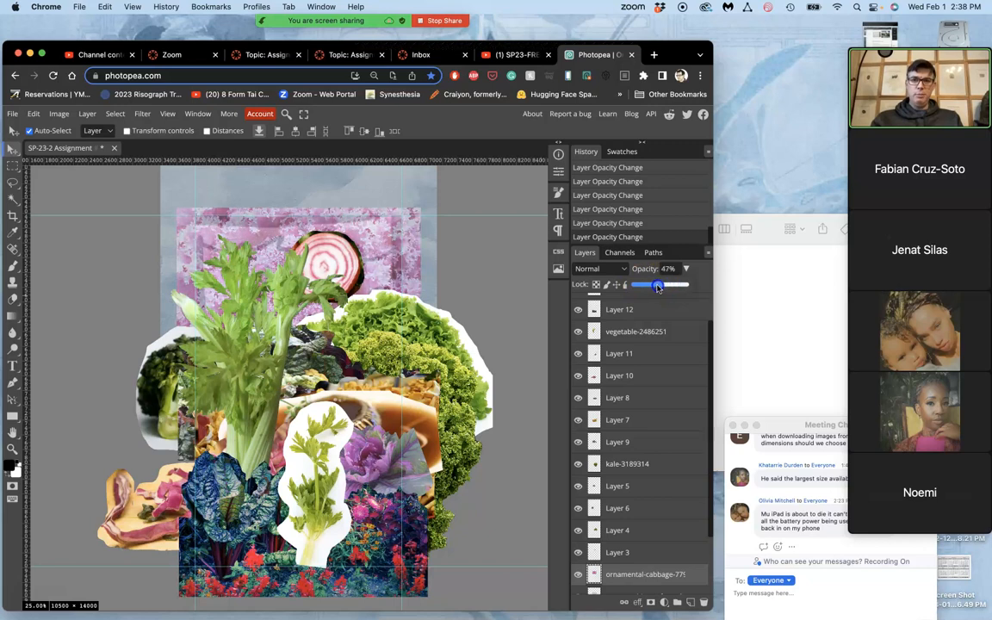
Raise the opacity of the pngtree-chinese-feng-sh sky layer and the ornamental-cabbage layer to 100%
{"action": "scroll", "coordinate": [672, 529], "scroll_direction": "down", "scroll_amount": 2}
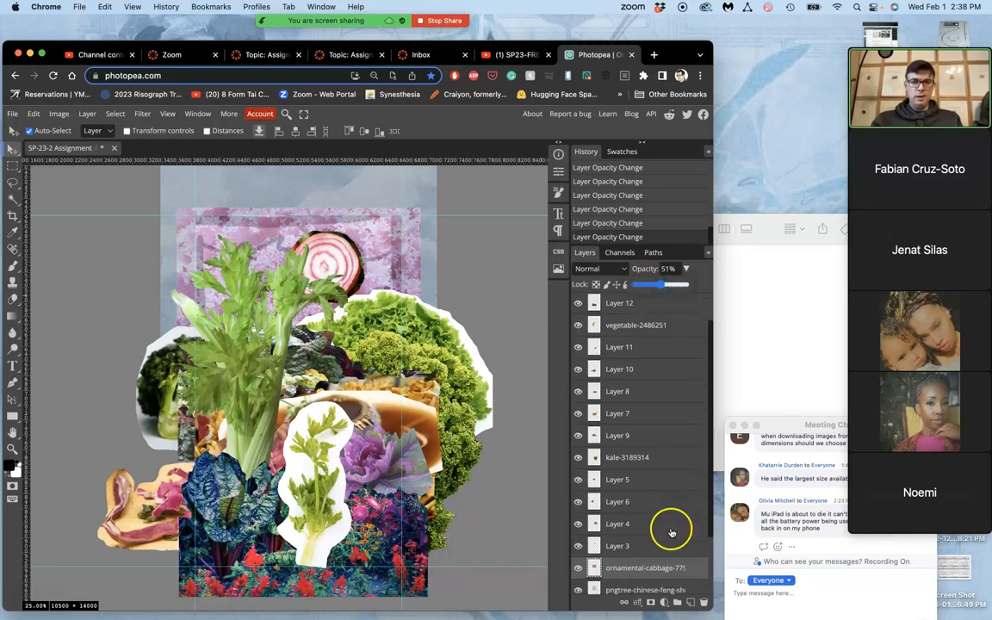
{"action": "left_click", "coordinate": [663, 557]}
{"action": "left_click", "coordinate": [686, 268]}
{"action": "left_click_drag", "start_coordinate": [668, 287], "coordinate": [714, 282]}
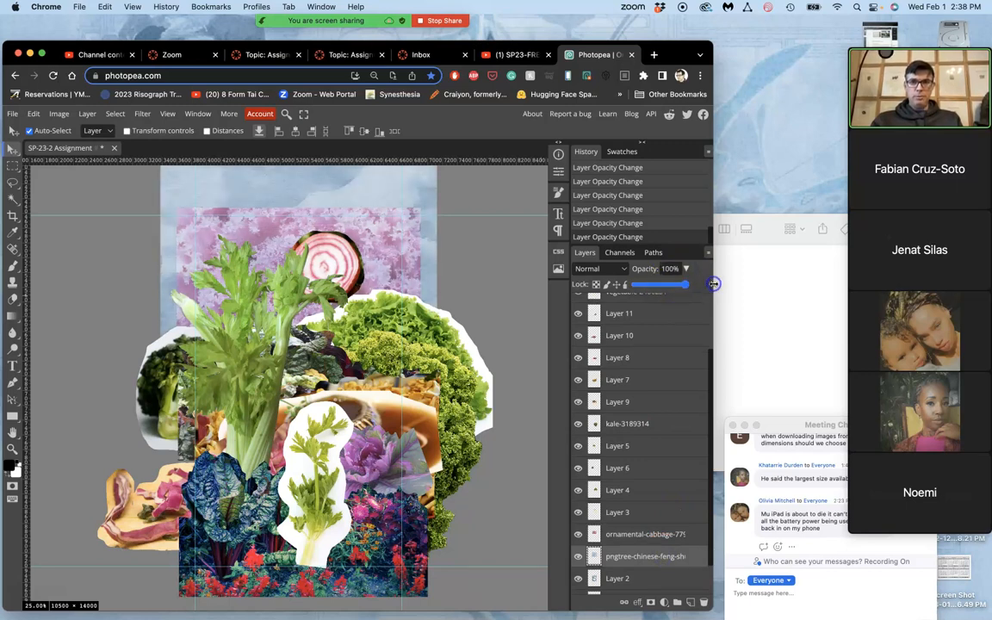
{"action": "left_click", "coordinate": [670, 535]}
{"action": "left_click", "coordinate": [686, 269]}
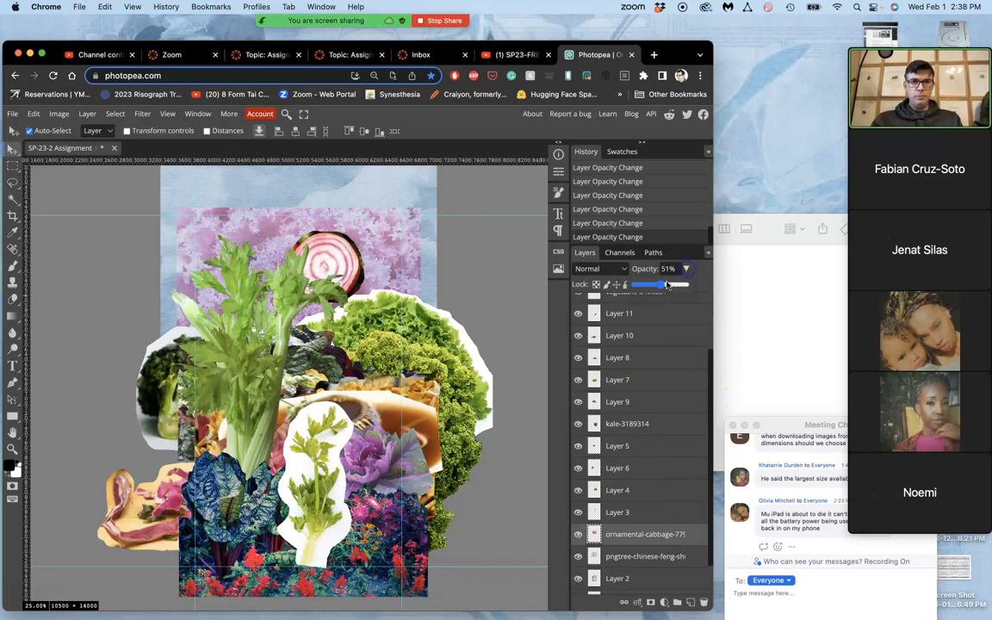
{"action": "left_click_drag", "start_coordinate": [663, 286], "coordinate": [704, 285]}
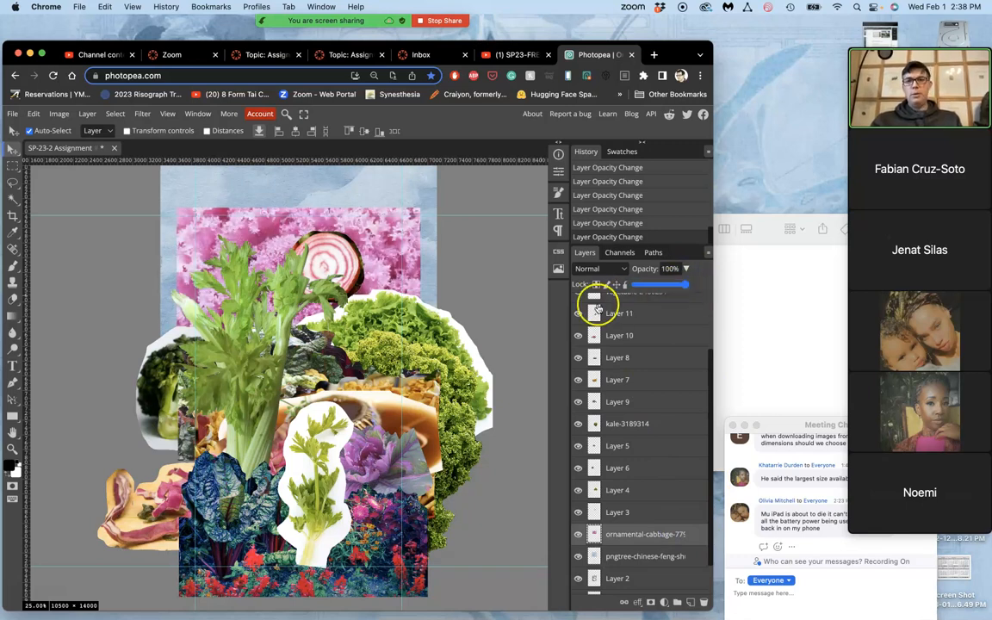
Use Free Transform to bring the pink ornamental cabbage's top edge higher against the sky background
{"action": "left_click", "coordinate": [516, 282]}
{"action": "key", "text": "ctrl+minus"}
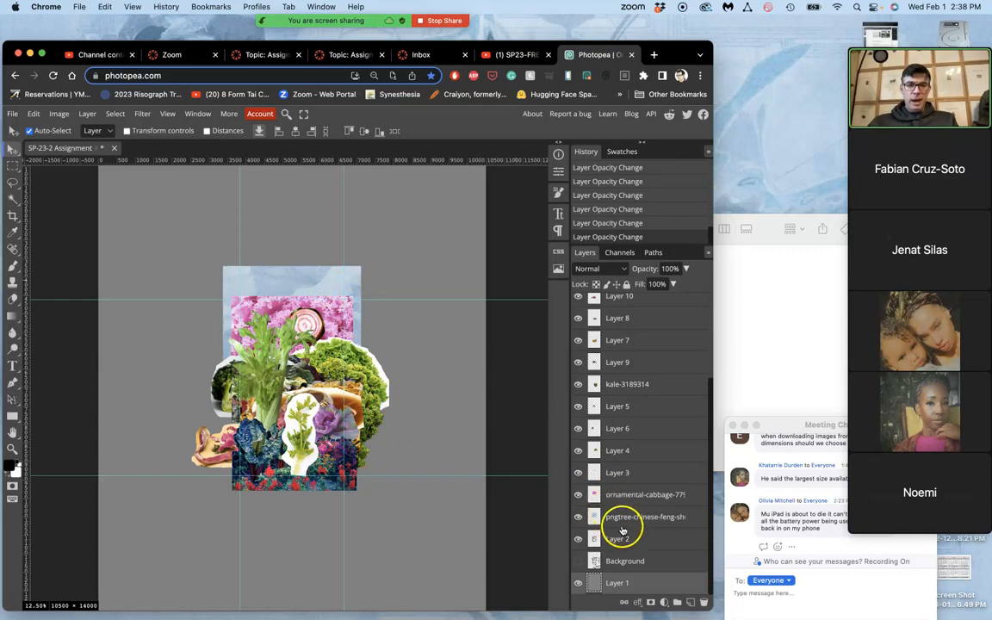
{"action": "left_click", "coordinate": [629, 494]}
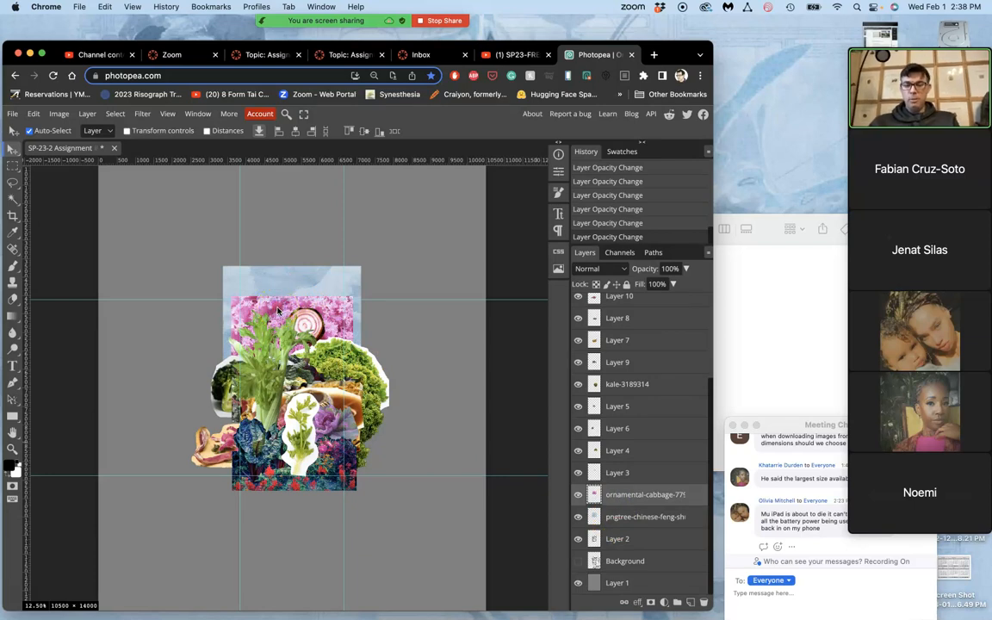
{"action": "key", "text": "ctrl+t"}
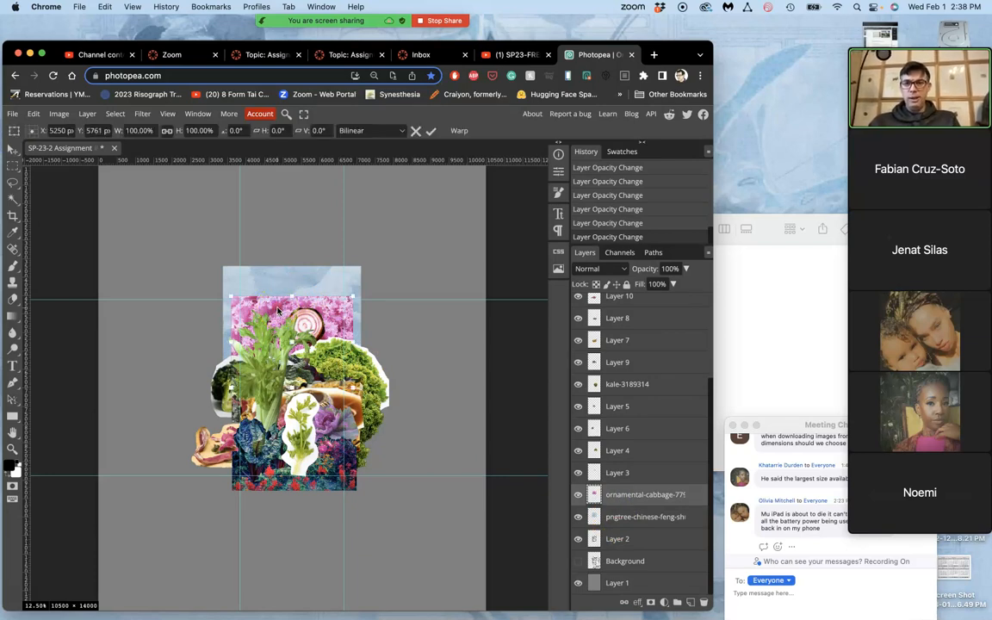
{"action": "left_click_drag", "start_coordinate": [279, 298], "coordinate": [282, 291]}
{"action": "key", "text": "Return"}
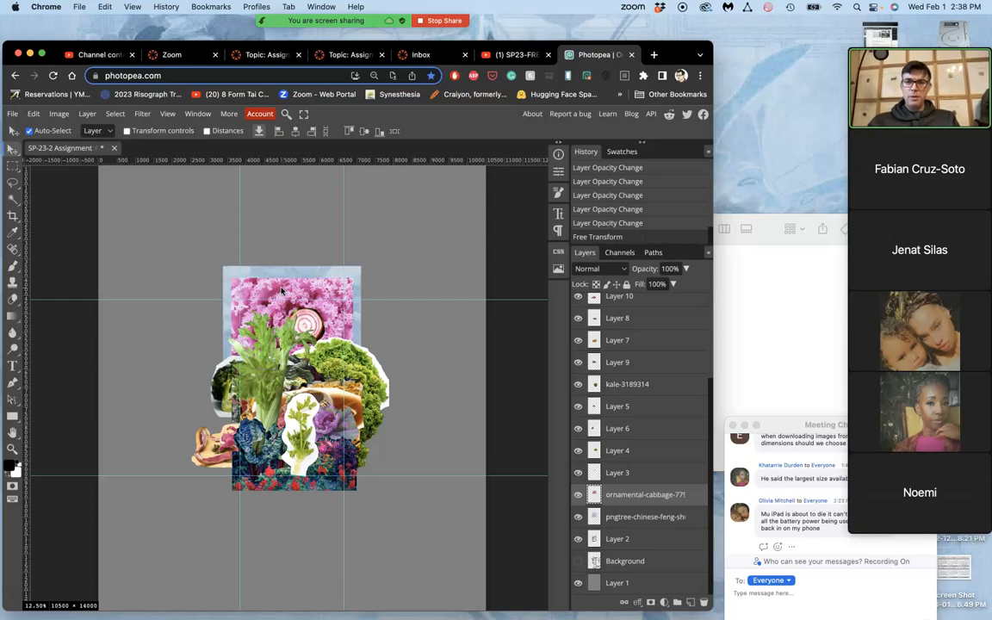
Move the upper horizontal guide higher and the right vertical guide outward to about X 6823 px
{"action": "left_click_drag", "start_coordinate": [360, 309], "coordinate": [361, 286]}
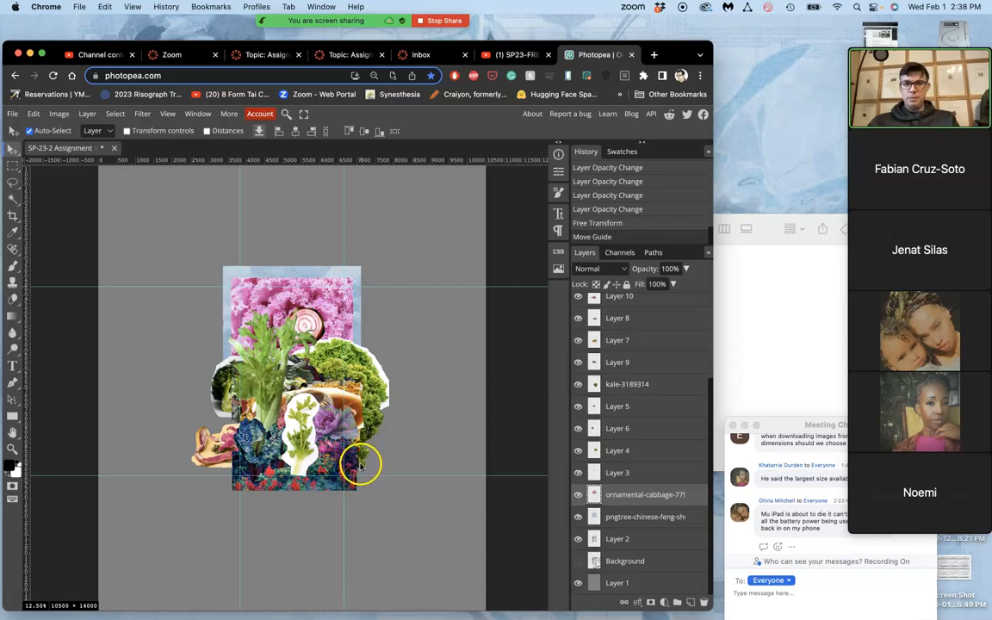
{"action": "left_click_drag", "start_coordinate": [343, 454], "coordinate": [349, 454]}
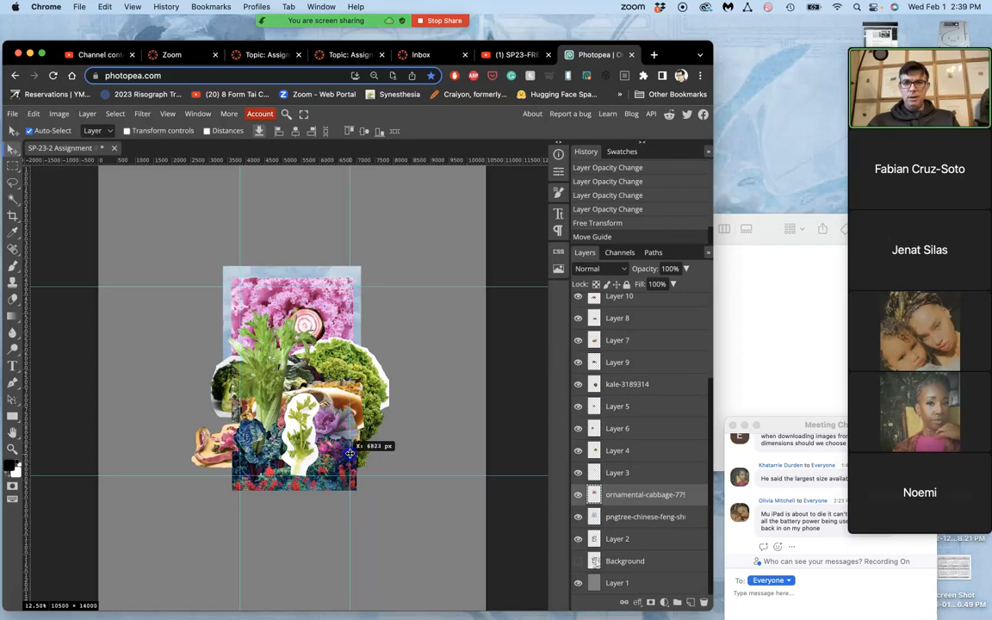
Shift the white-edged celery sprig on Layer 13 left, scale it to 80.10% and rotate it 10.9°
{"action": "left_click_drag", "start_coordinate": [350, 454], "coordinate": [300, 447]}
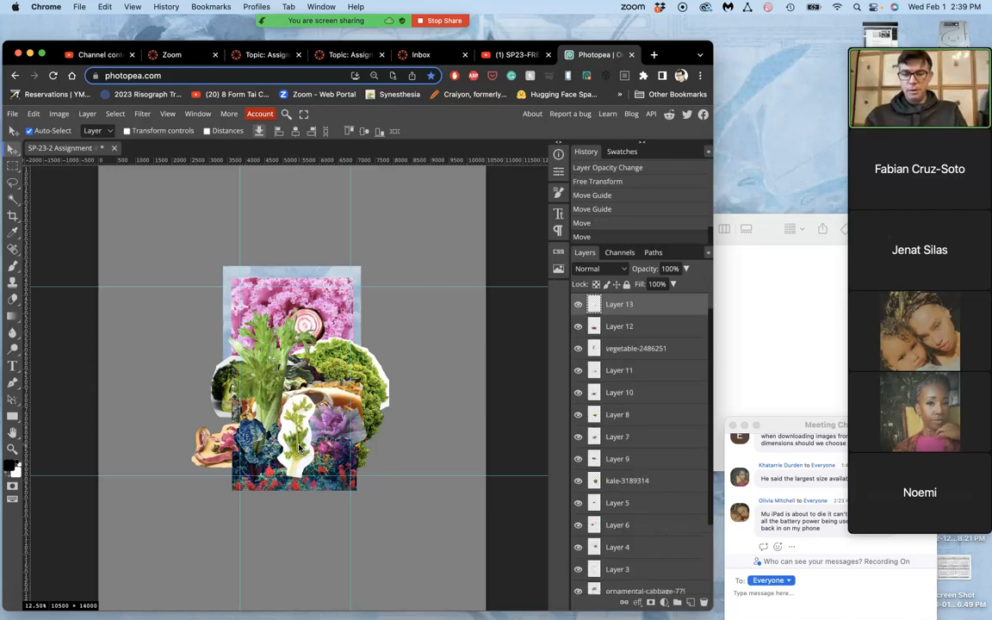
{"action": "key", "text": "ctrl+t"}
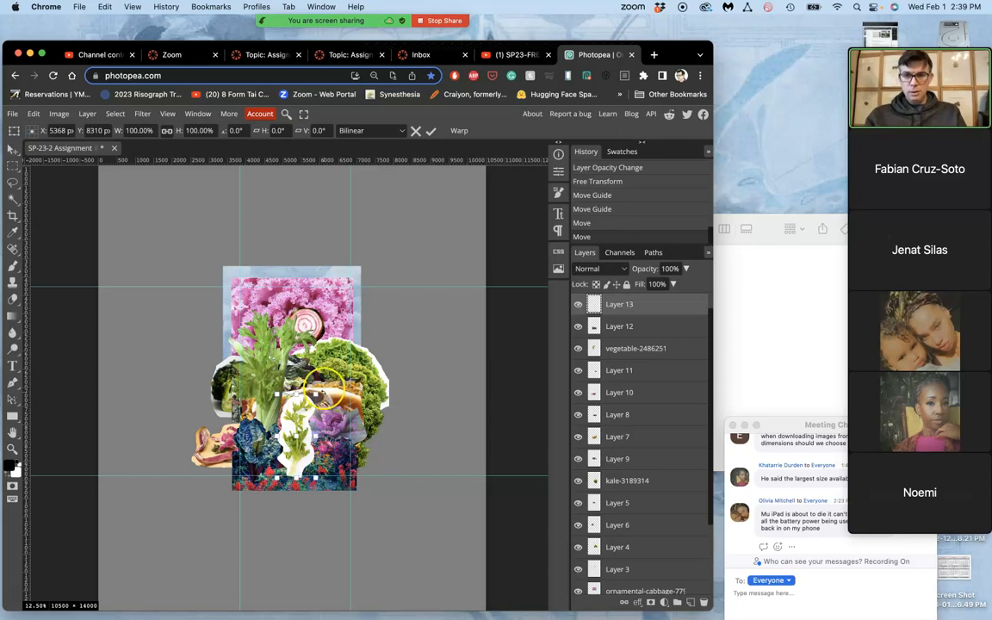
{"action": "left_click_drag", "start_coordinate": [325, 385], "coordinate": [294, 444]}
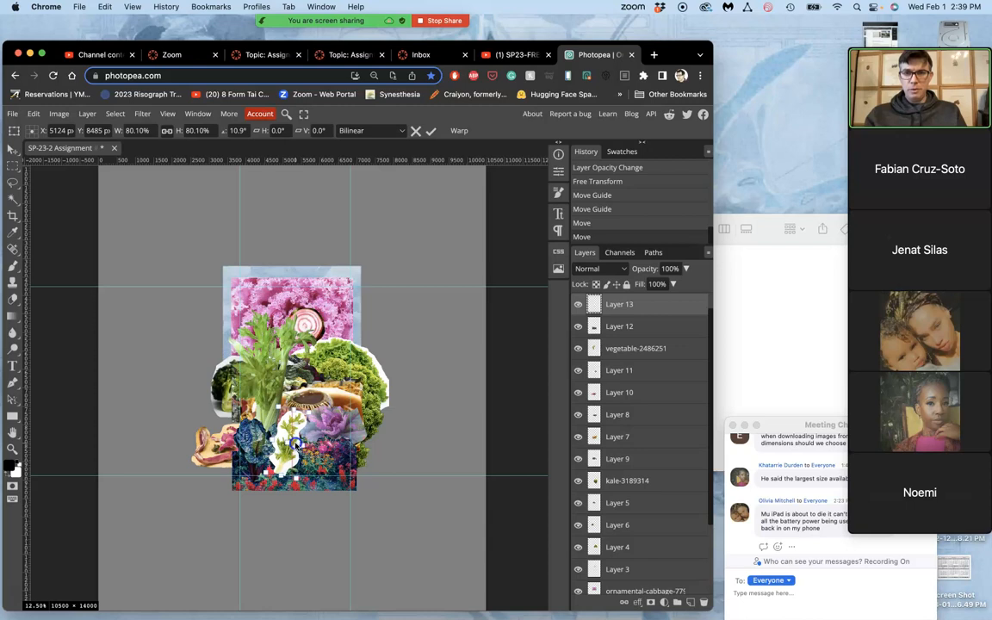
{"action": "key", "text": "Return"}
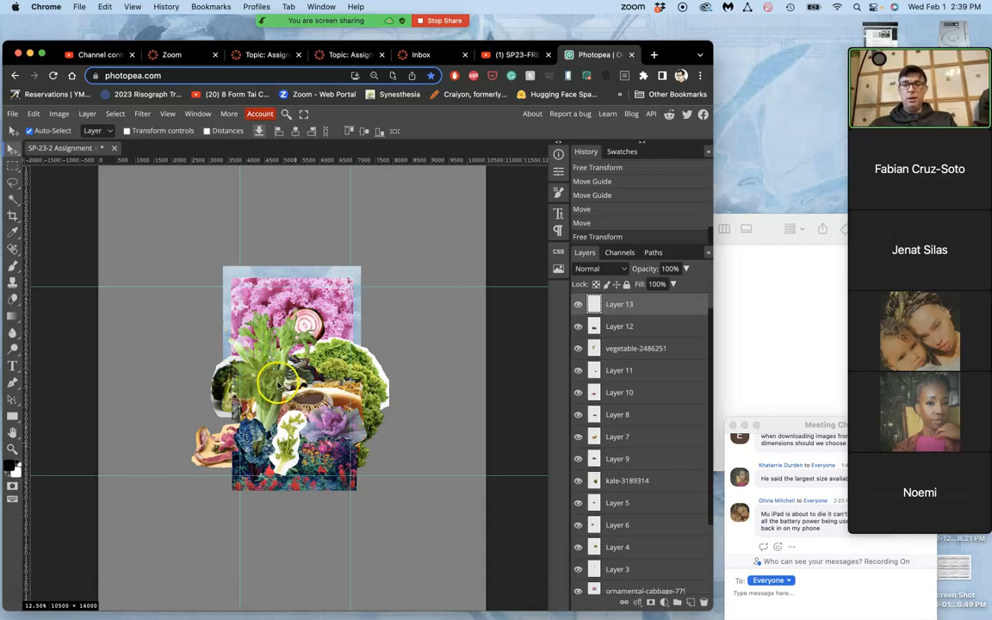
Move the beet slice on Layer 3 slightly higher over the pink cabbage
{"action": "mouse_move", "coordinate": [311, 324]}
{"action": "left_mouse_down"}
{"action": "mouse_move", "coordinate": [325, 308]}
{"action": "mouse_move", "coordinate": [305, 324]}
{"action": "mouse_move", "coordinate": [322, 306]}
{"action": "mouse_move", "coordinate": [316, 315]}
{"action": "left_mouse_up"}
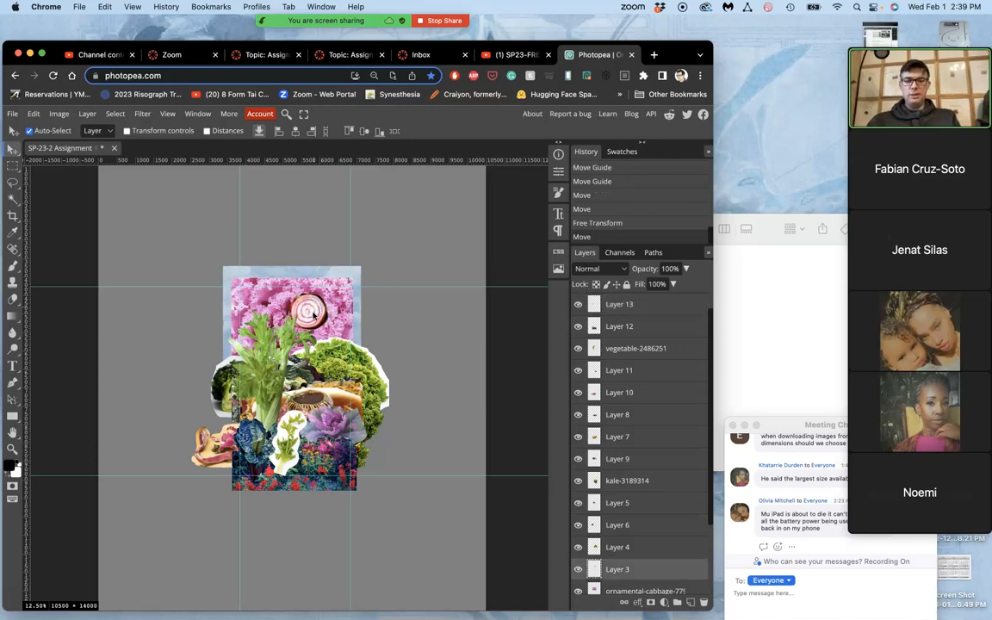
{"action": "scroll", "coordinate": [314, 314], "scroll_direction": "up", "scroll_amount": 5}
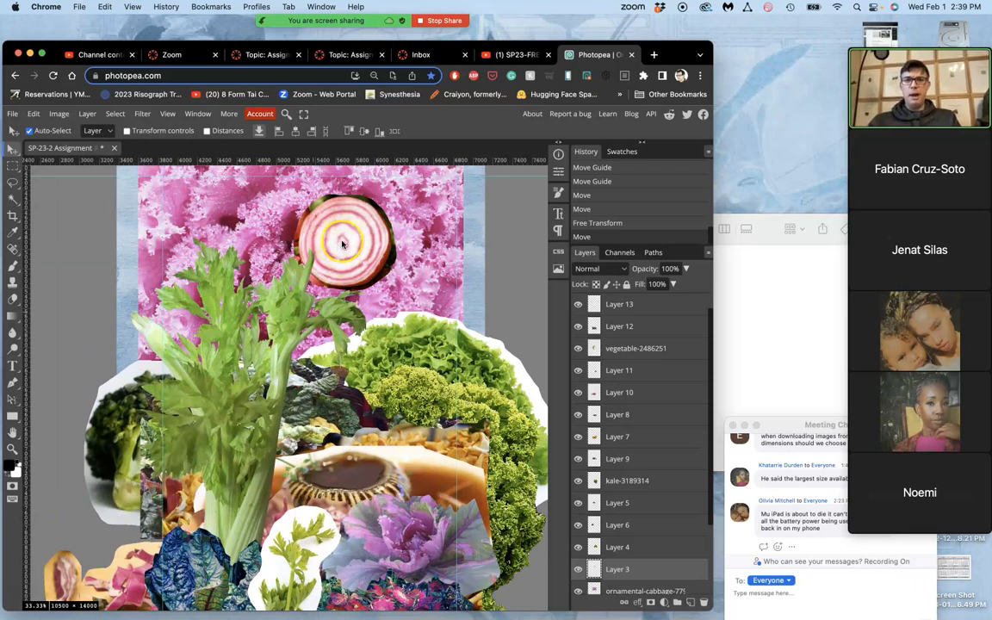
{"action": "scroll", "coordinate": [306, 225], "scroll_direction": "down", "scroll_amount": 5}
{"action": "scroll", "coordinate": [282, 396], "scroll_direction": "down", "scroll_amount": 3}
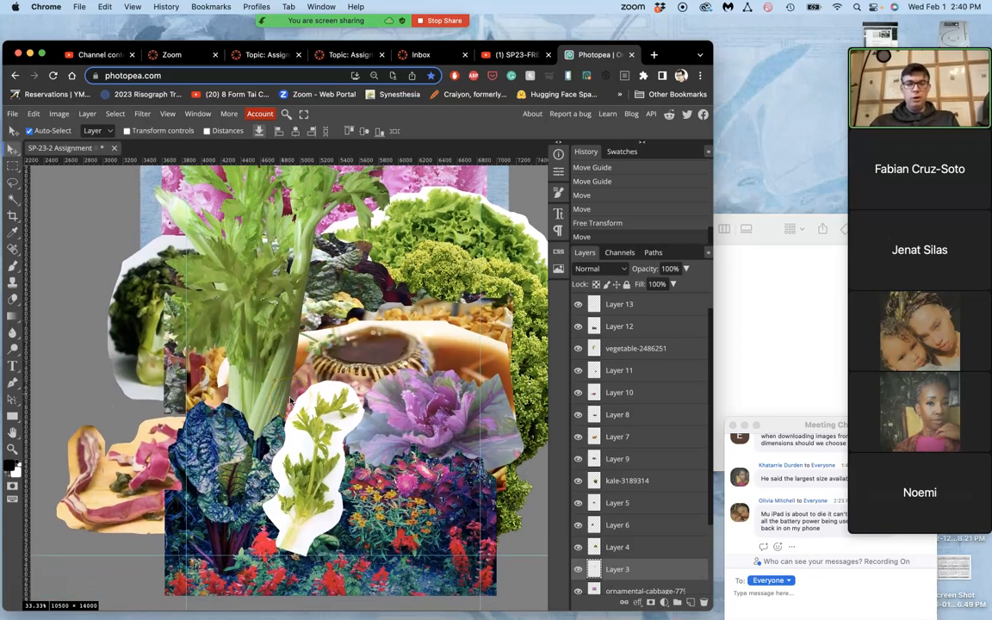
Move the left vertical guide outward to line up with the left edge of the pink cabbage and flower bed
{"action": "scroll", "coordinate": [291, 401], "scroll_direction": "down", "scroll_amount": 2}
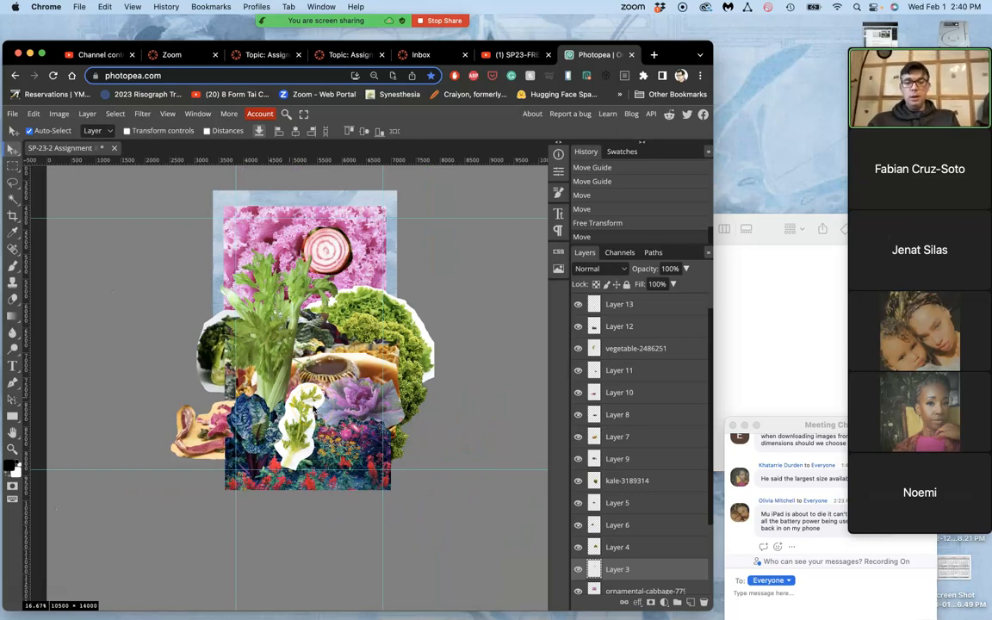
{"action": "scroll", "coordinate": [289, 383], "scroll_direction": "down", "scroll_amount": 2}
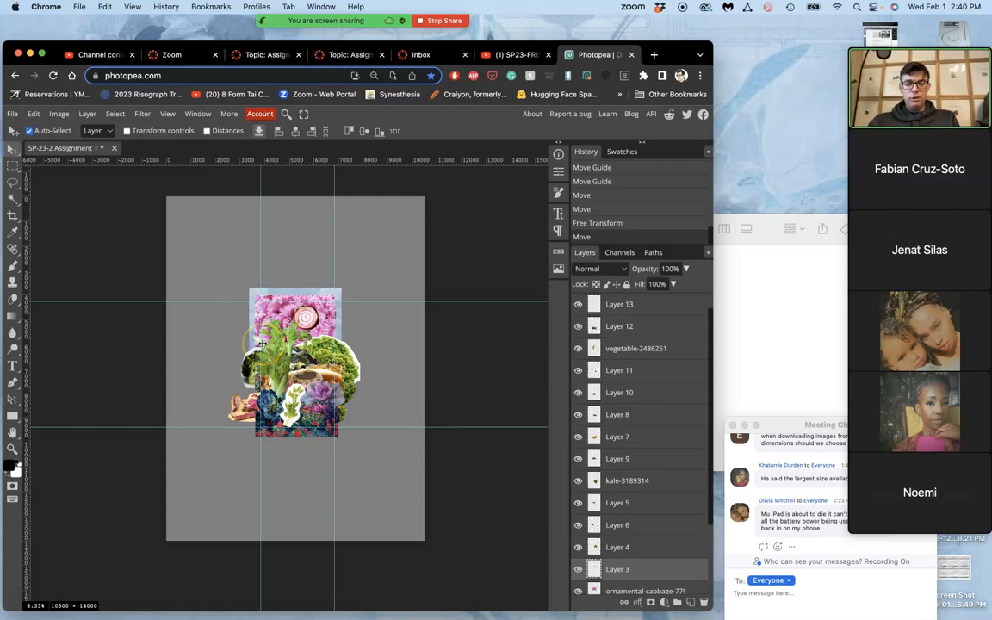
{"action": "scroll", "coordinate": [262, 344], "scroll_direction": "up", "scroll_amount": 2}
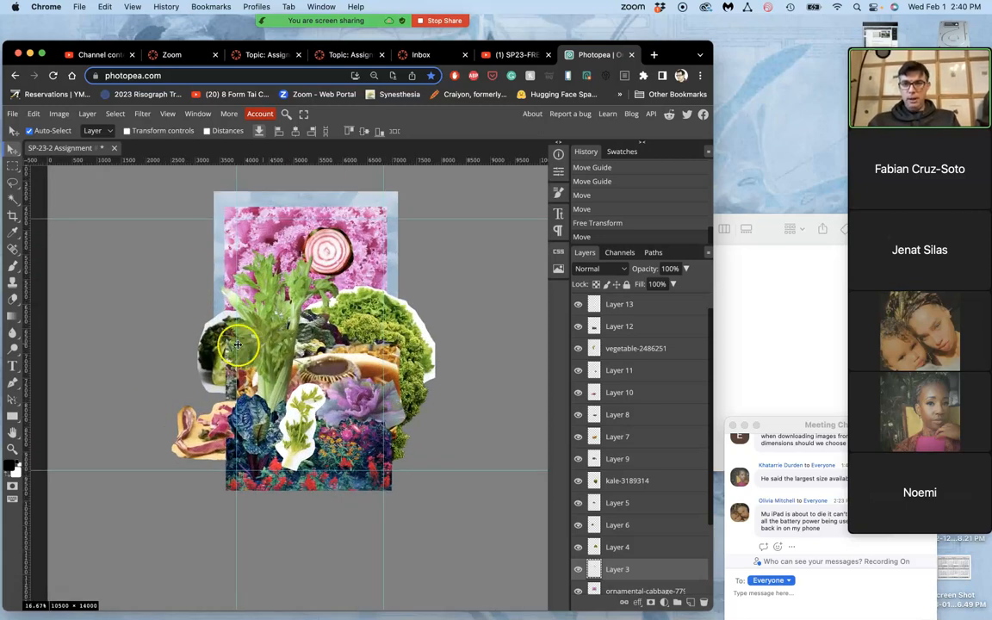
{"action": "left_click_drag", "start_coordinate": [237, 340], "coordinate": [227, 341]}
{"action": "scroll", "coordinate": [223, 320], "scroll_direction": "up", "scroll_amount": 1}
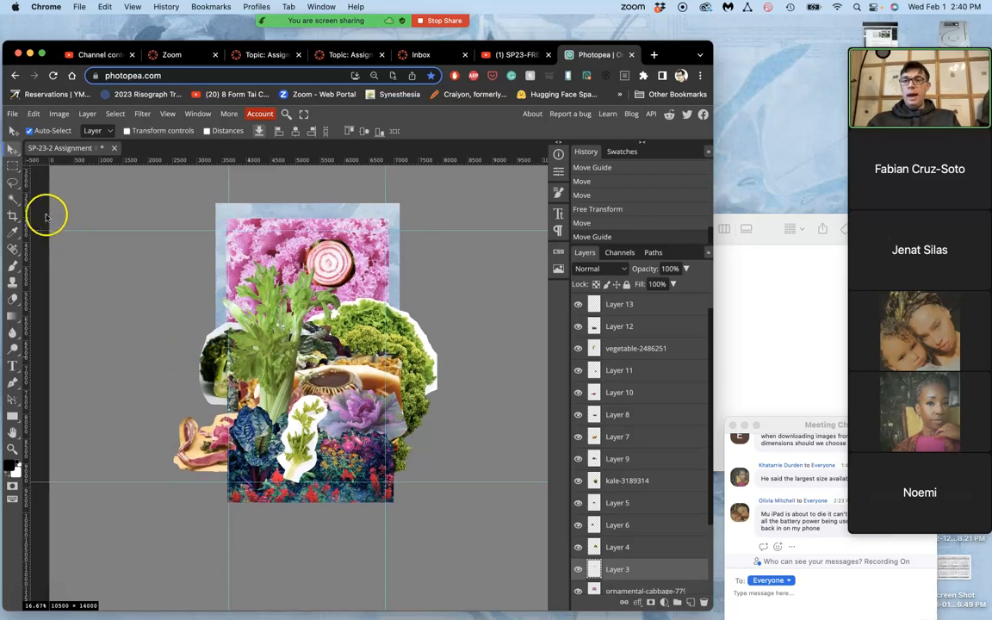
Crop the canvas closely around the vegetable collage to about 5426 × 7475 px
{"action": "left_click", "coordinate": [14, 216]}
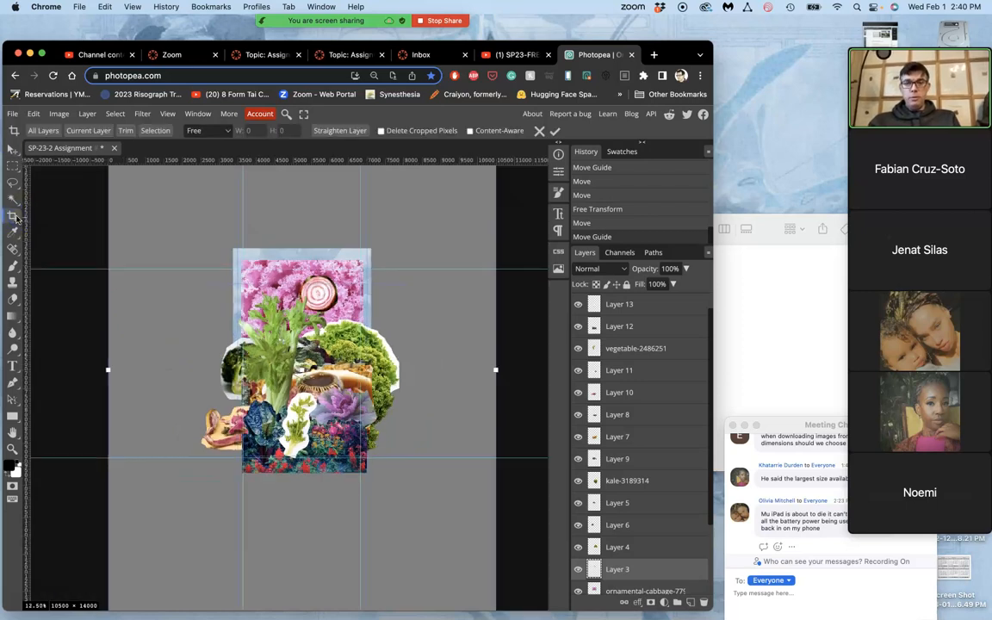
{"action": "key", "text": "ctrl+minus"}
{"action": "key", "text": "ctrl+minus"}
{"action": "left_click_drag", "start_coordinate": [167, 202], "coordinate": [228, 280]}
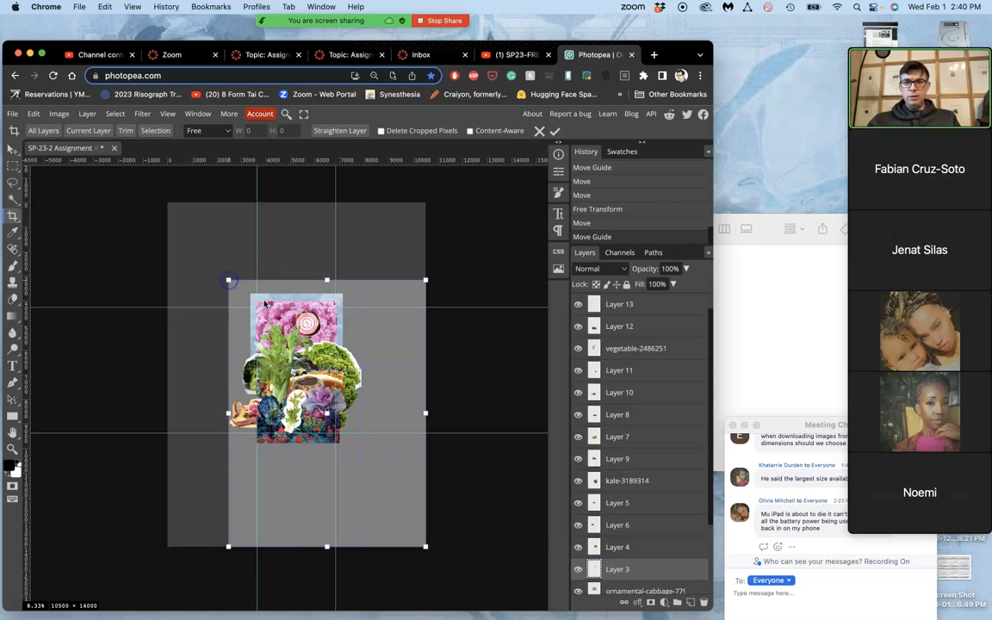
{"action": "left_click_drag", "start_coordinate": [426, 546], "coordinate": [361, 464]}
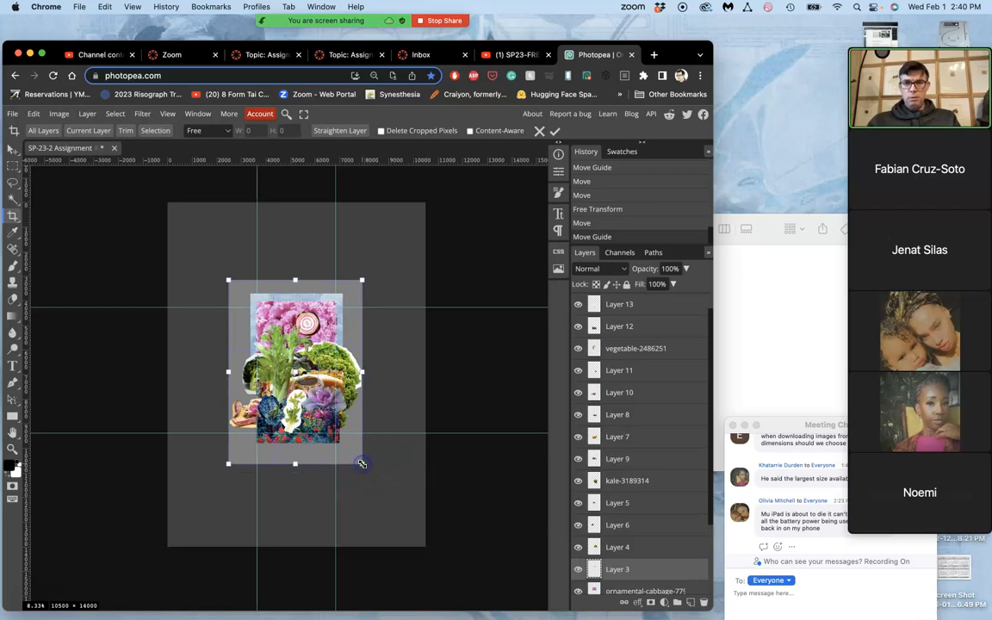
{"action": "key", "text": "Return"}
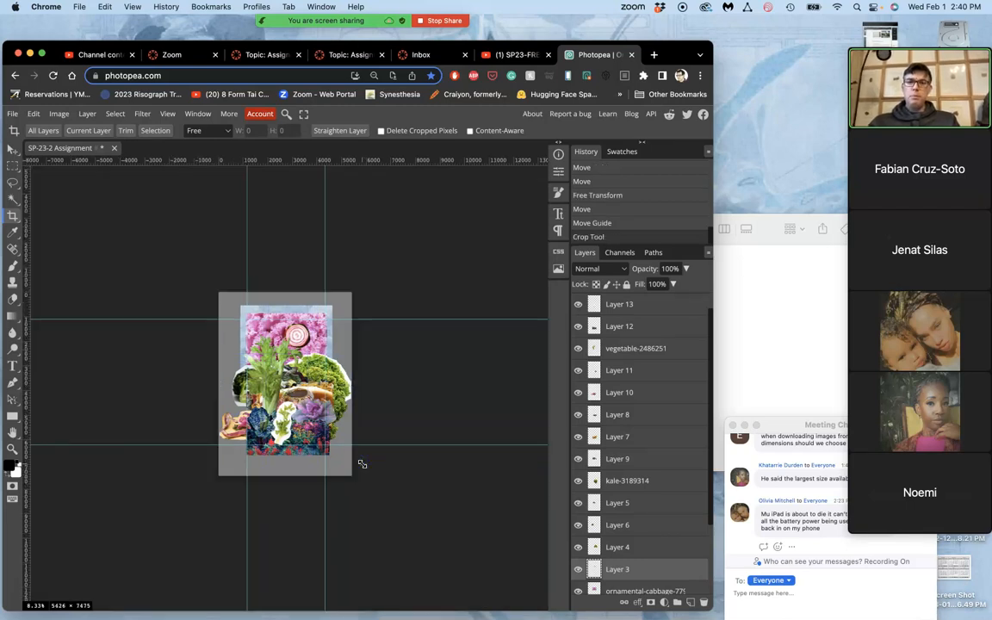
{"action": "left_click", "coordinate": [13, 216]}
{"action": "key", "text": "Return"}
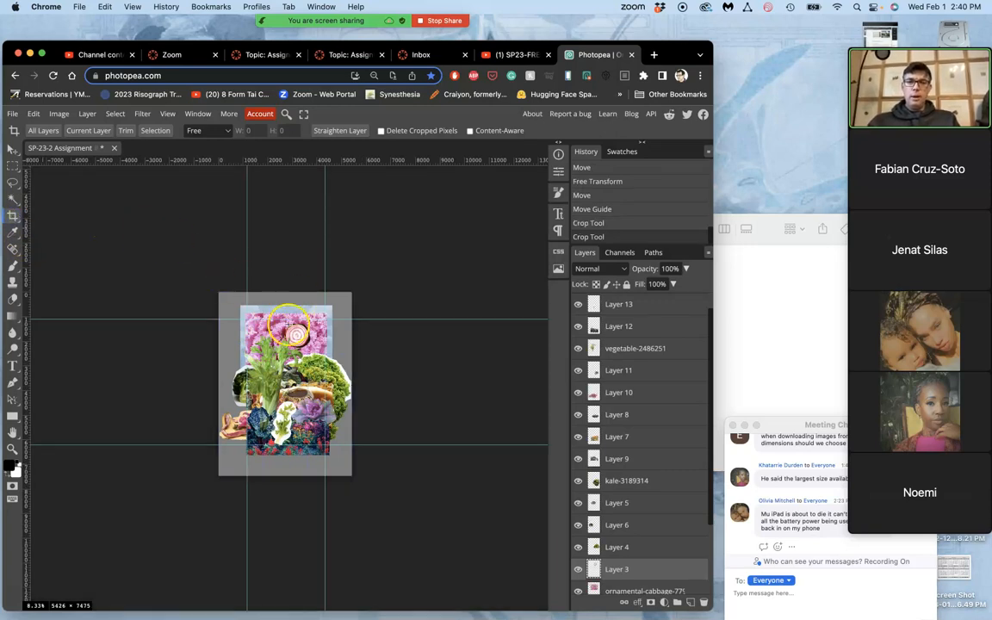
Save the cropped collage document
{"action": "left_click", "coordinate": [12, 217]}
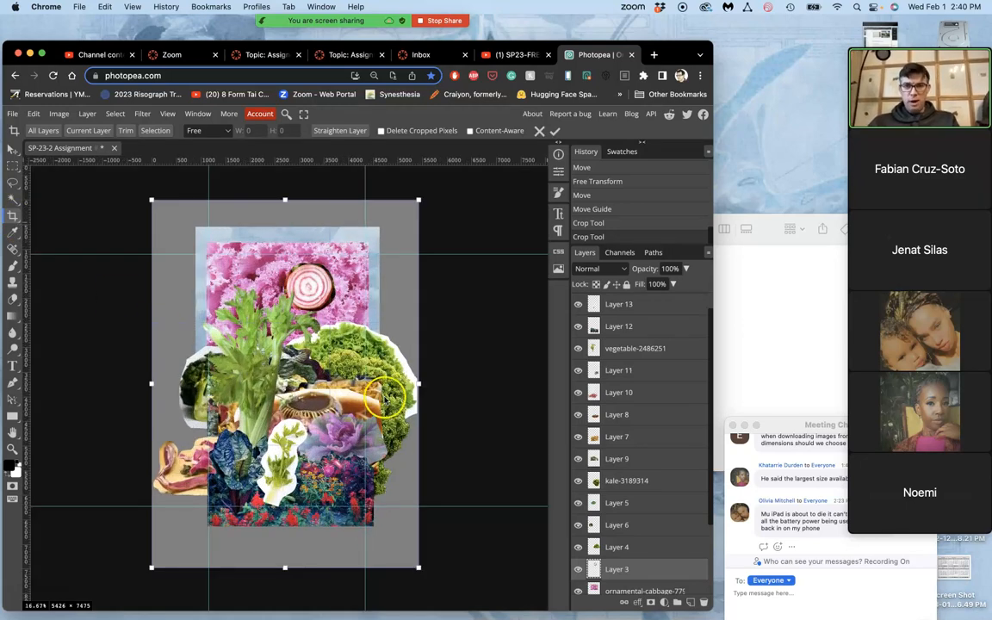
{"action": "key", "text": "super+minus"}
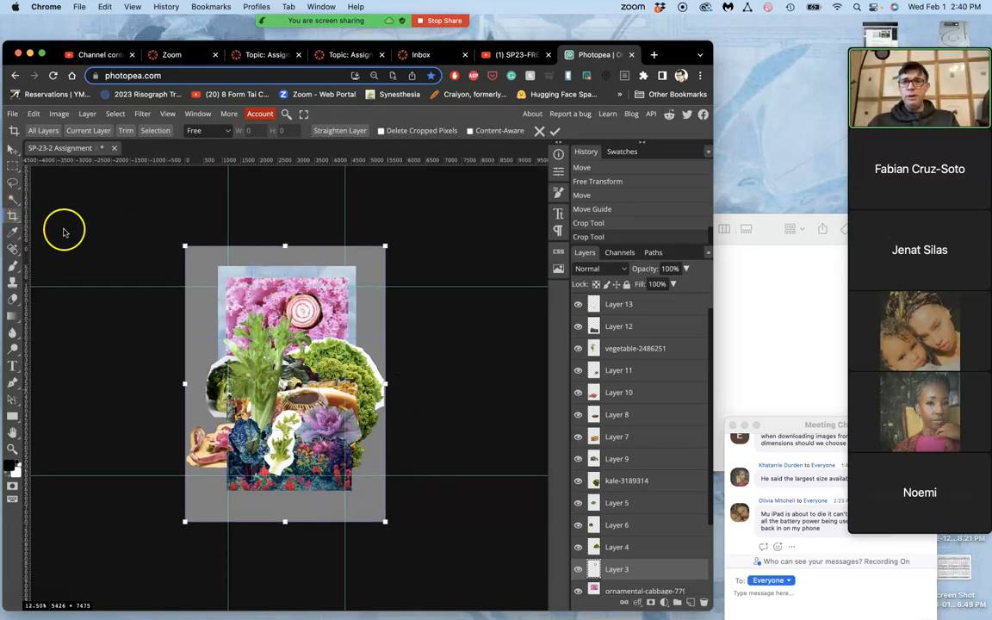
{"action": "left_click", "coordinate": [13, 114]}
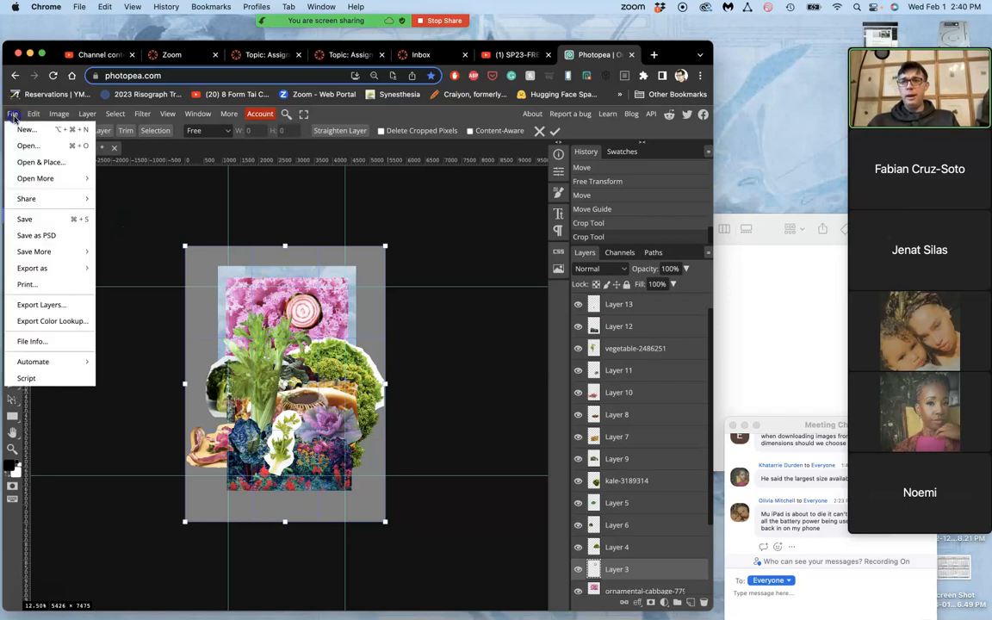
{"action": "left_click", "coordinate": [36, 220]}
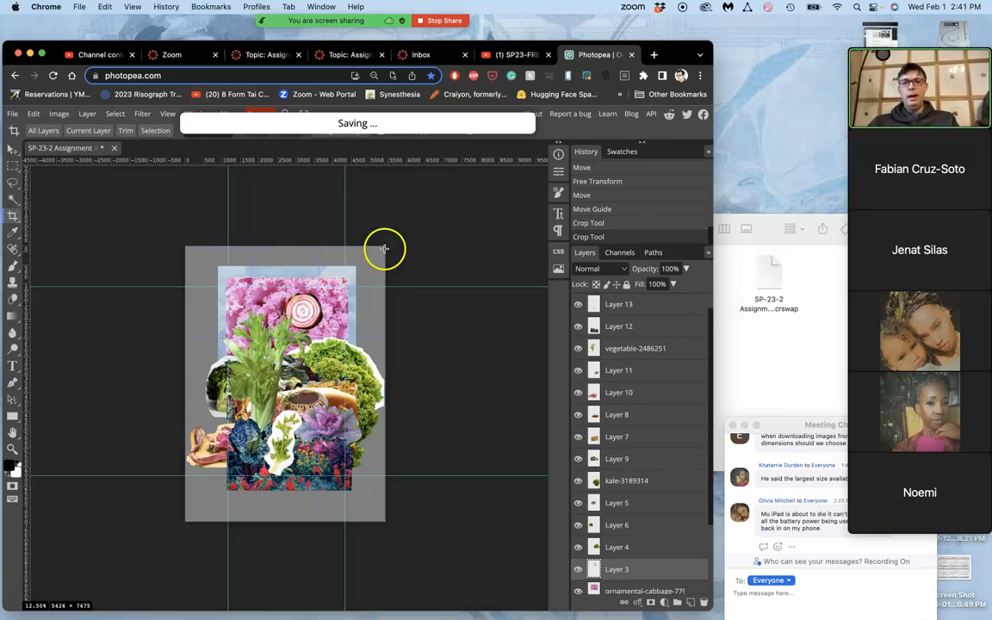
Delete the beet slice on Layer 3
{"action": "left_click_drag", "start_coordinate": [385, 247], "coordinate": [421, 218]}
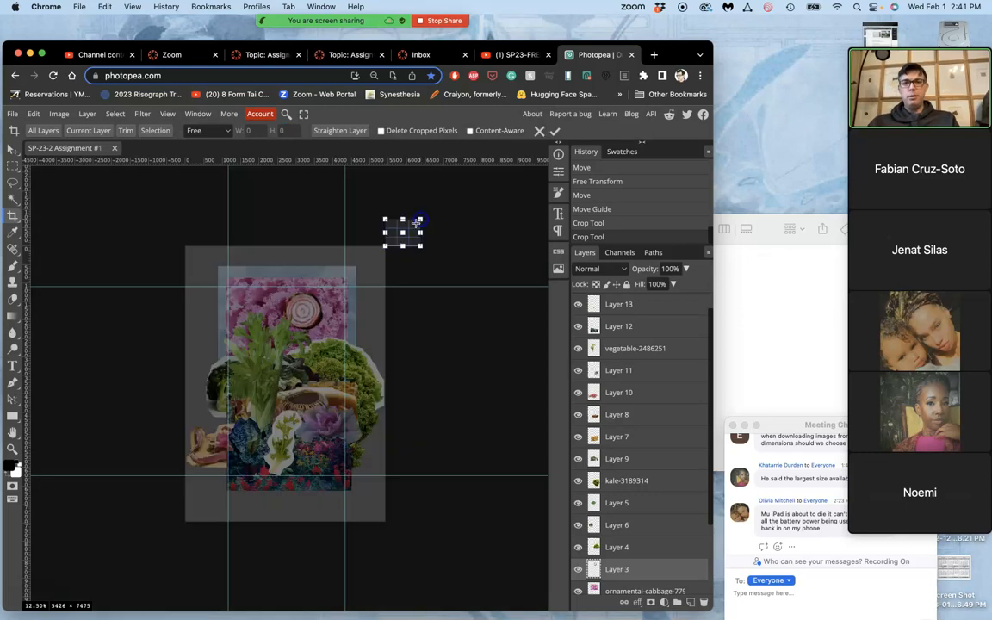
{"action": "key", "text": "BackSpace"}
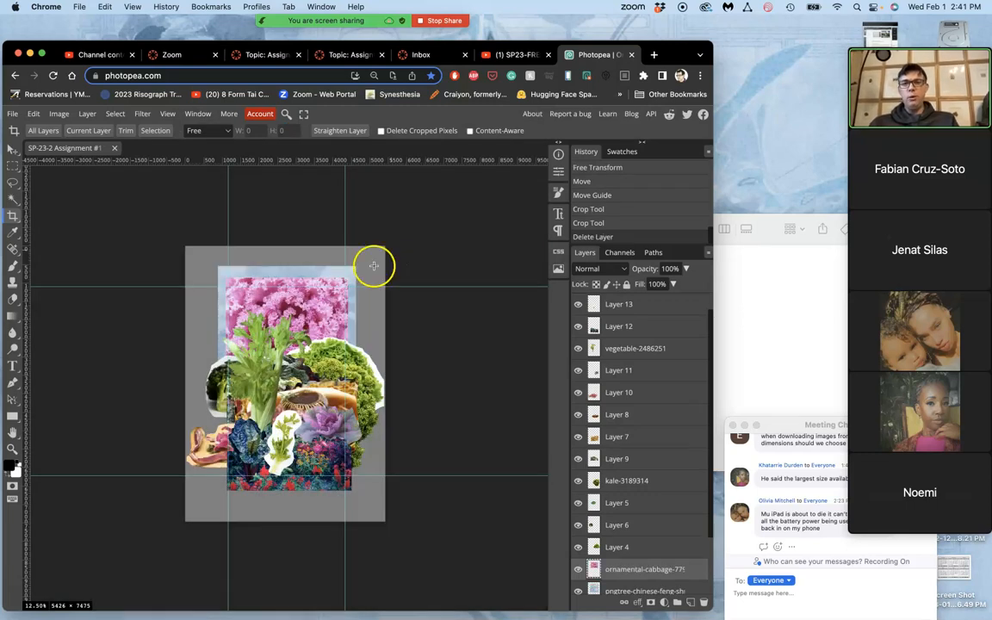
Try to enlarge the canvas around the collage to 6982 × 8743 px with the Crop tool
{"action": "left_click", "coordinate": [13, 215]}
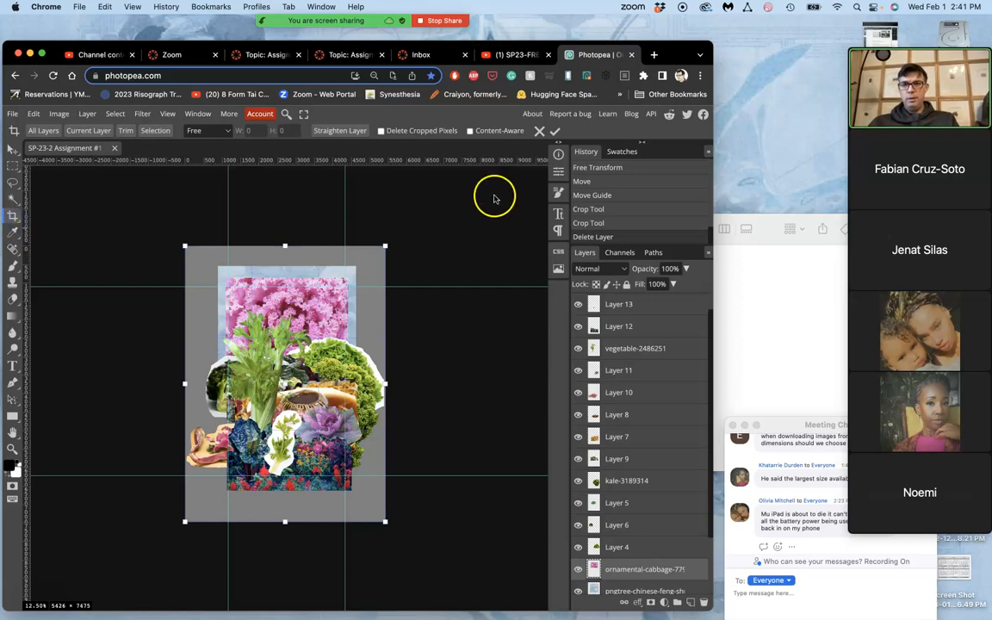
{"action": "left_click_drag", "start_coordinate": [385, 246], "coordinate": [422, 220]}
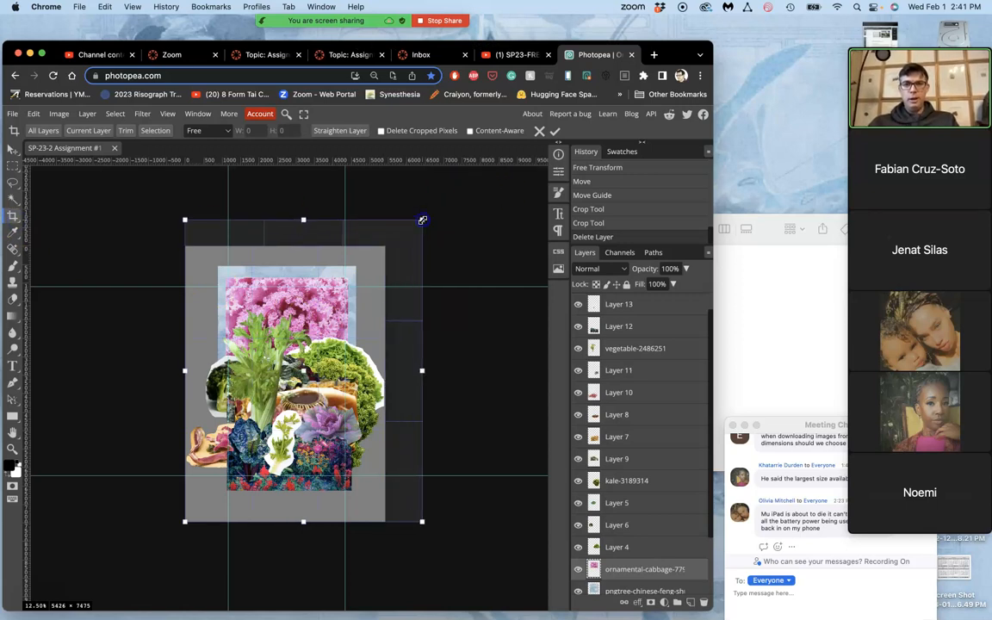
{"action": "left_click_drag", "start_coordinate": [185, 521], "coordinate": [164, 542]}
{"action": "key", "text": "Return"}
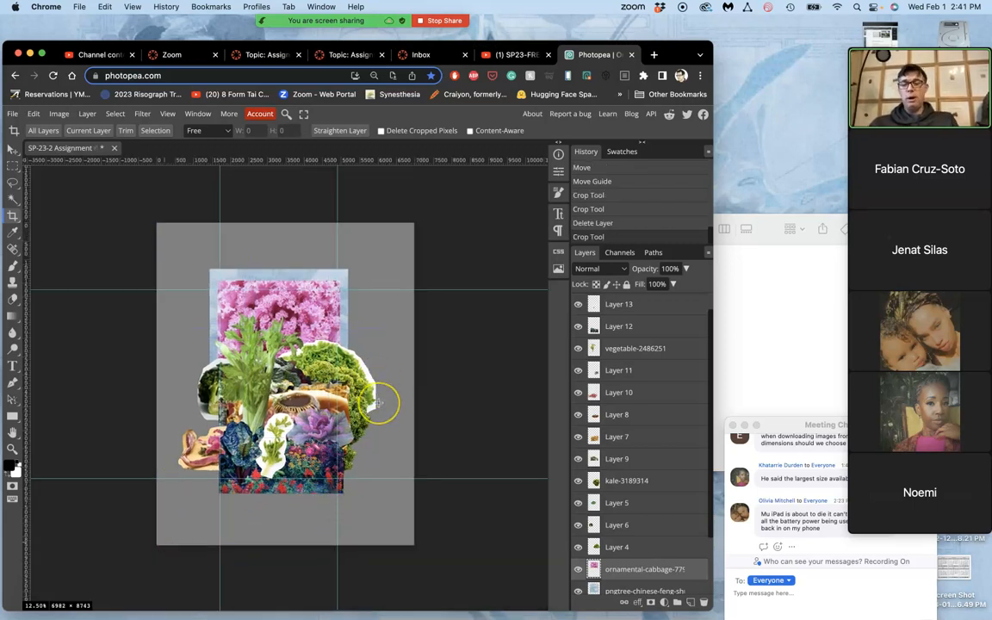
{"action": "key", "text": "super+z"}
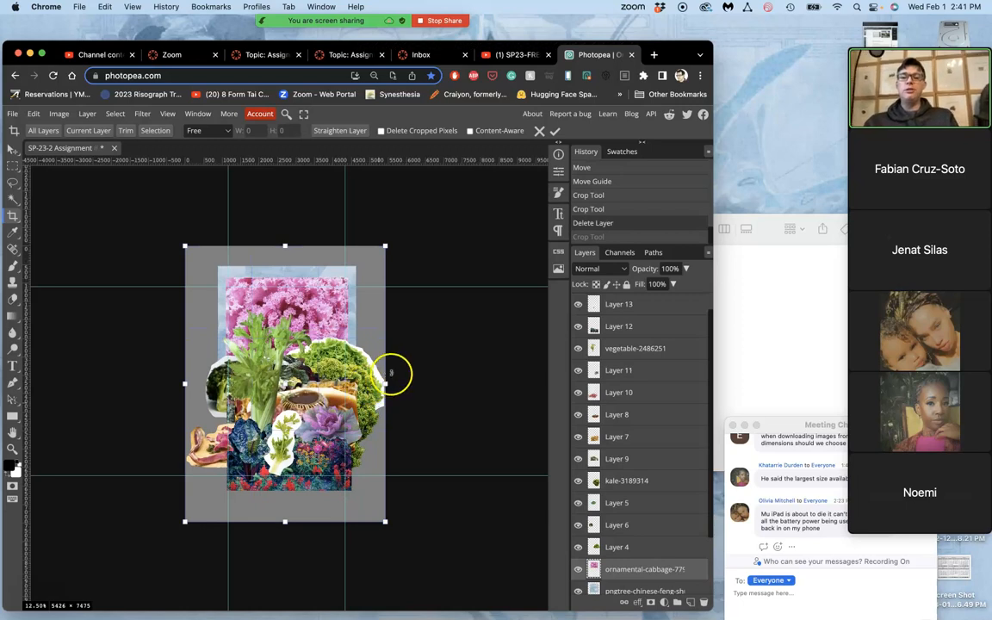
{"action": "key", "text": "Return"}
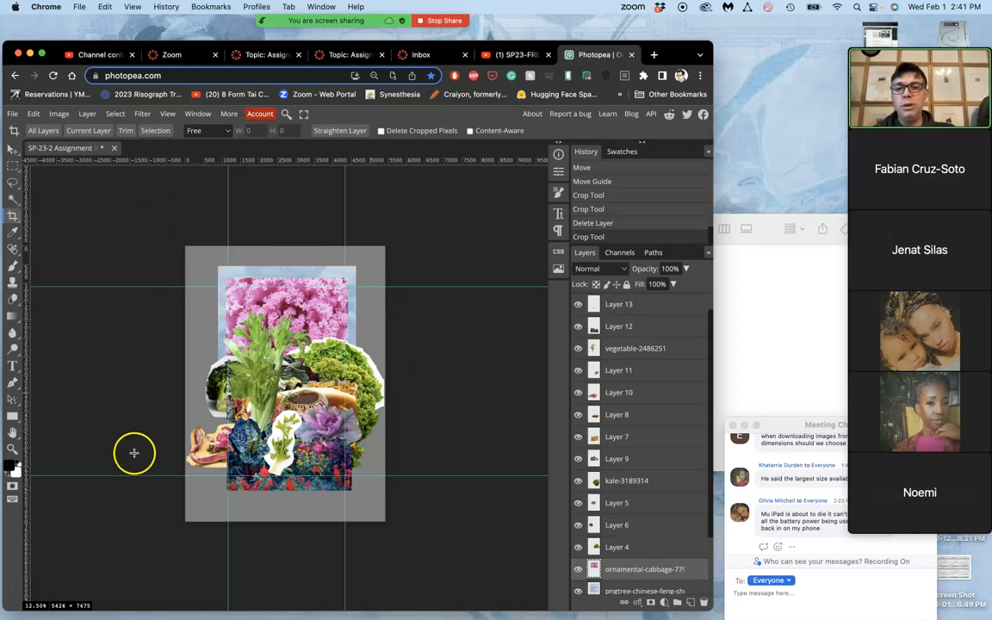
Examine the collage up close, from the flower bed to the pink cabbage, and return to the full canvas view
{"action": "left_click", "coordinate": [395, 489]}
{"action": "key", "text": "super+plus"}
{"action": "key", "text": "super+plus"}
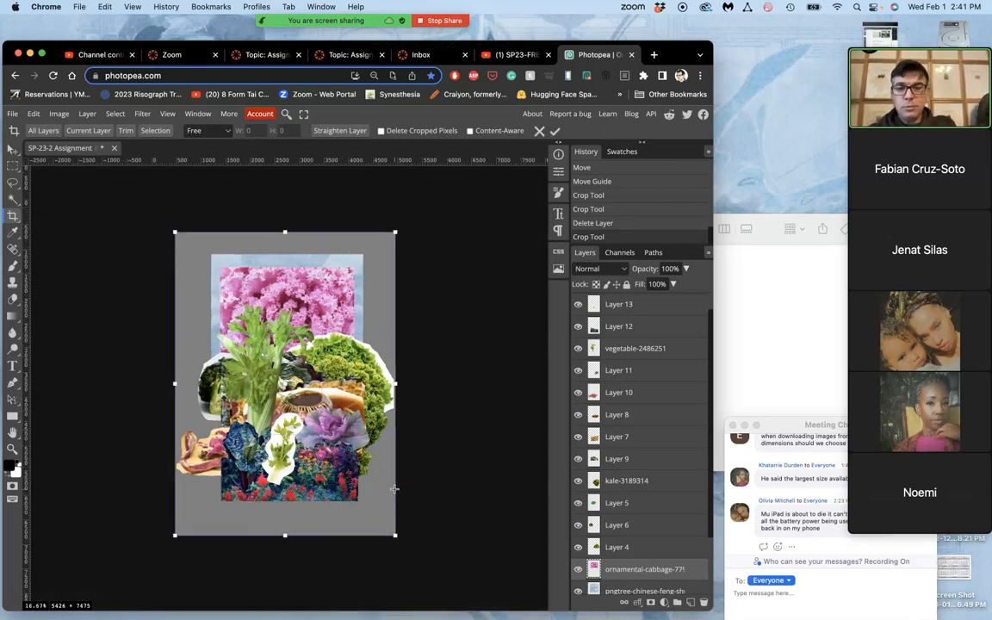
{"action": "scroll", "coordinate": [394, 489], "scroll_direction": "down", "scroll_amount": 1}
{"action": "scroll", "coordinate": [394, 490], "scroll_direction": "down", "scroll_amount": 3}
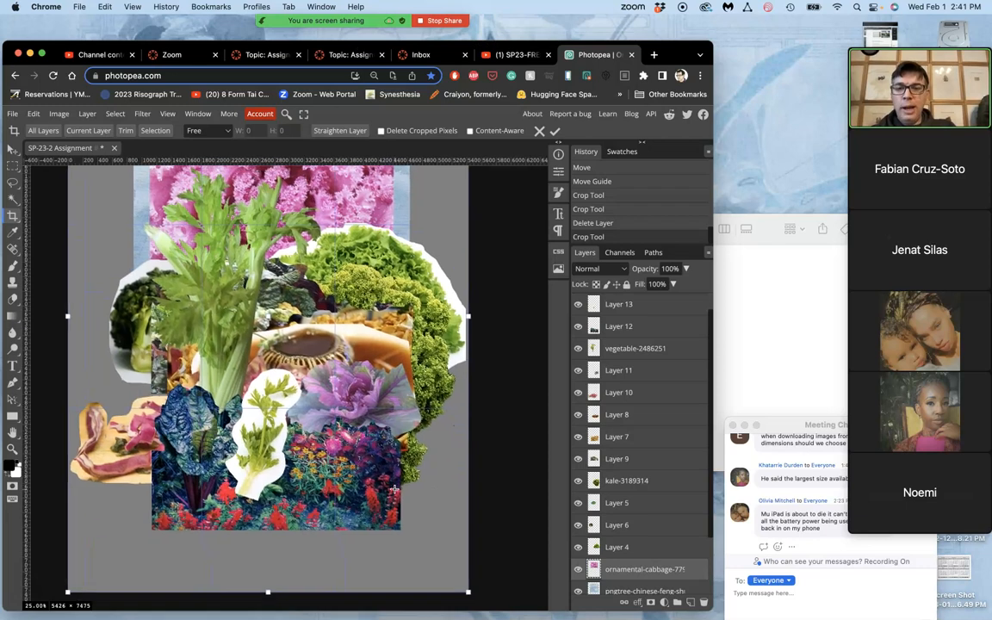
{"action": "scroll", "coordinate": [364, 440], "scroll_direction": "up", "scroll_amount": 5}
{"action": "scroll", "coordinate": [364, 439], "scroll_direction": "left", "scroll_amount": 2}
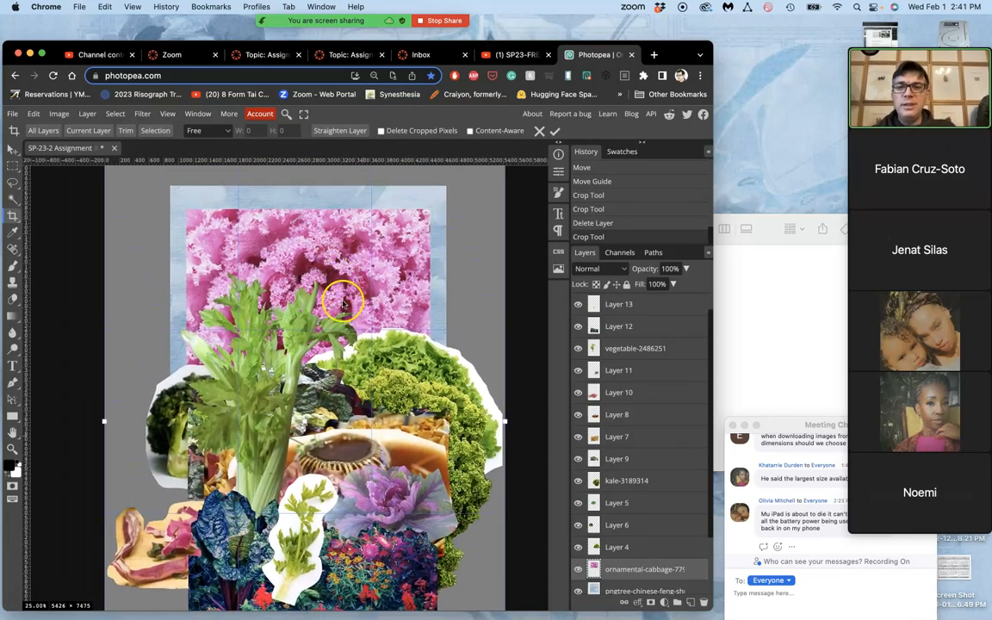
{"action": "scroll", "coordinate": [345, 379], "scroll_direction": "down", "scroll_amount": 2}
{"action": "scroll", "coordinate": [353, 390], "scroll_direction": "up", "scroll_amount": 1}
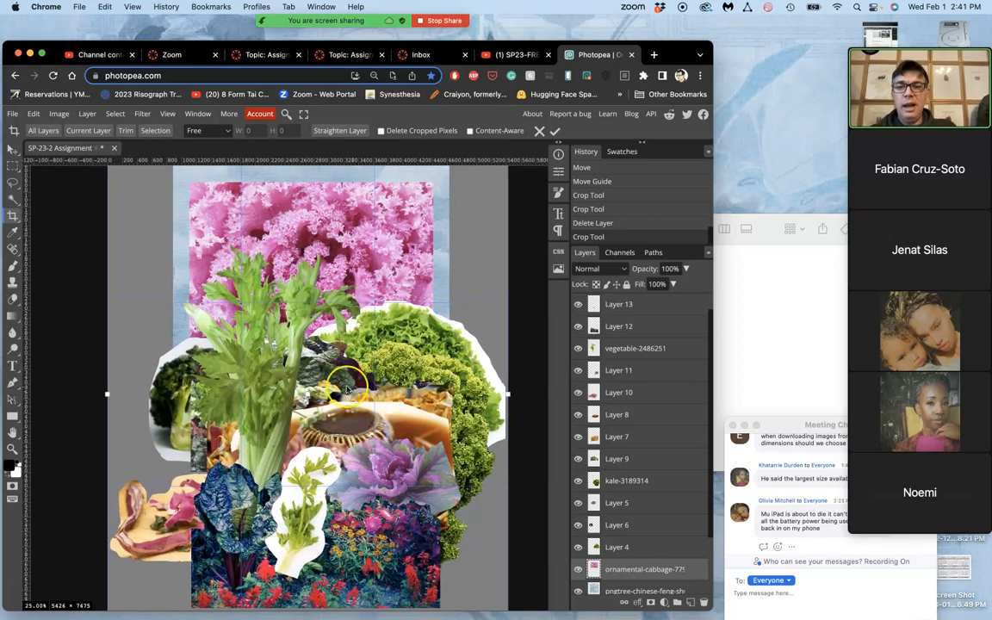
{"action": "key", "text": "ctrl+minus"}
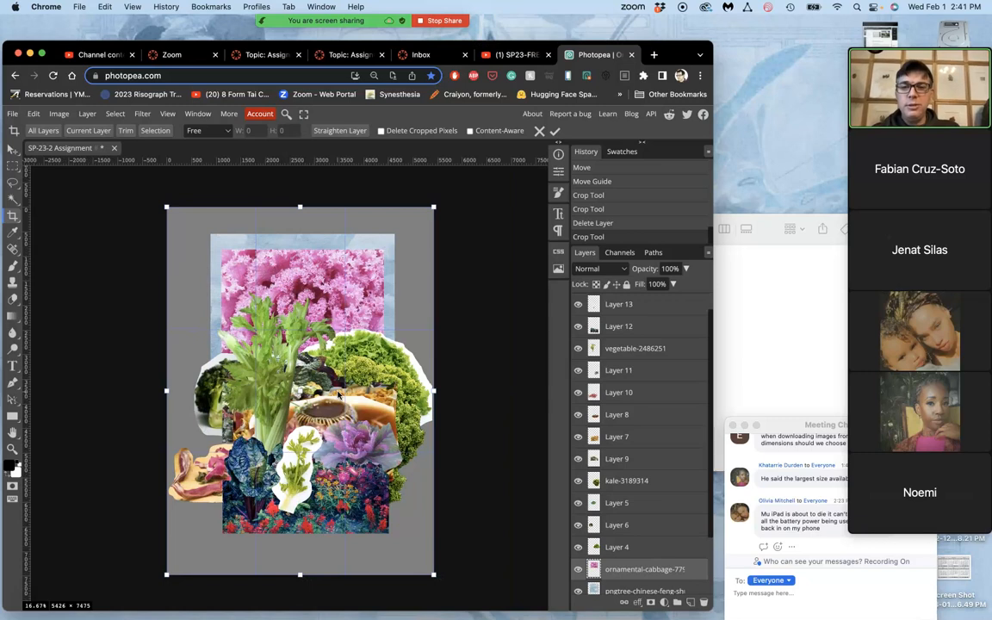
Check the collage with Layer 13 and Layer 12 hidden, and turn both layers back on
{"action": "left_click", "coordinate": [579, 304]}
{"action": "left_click", "coordinate": [578, 327]}
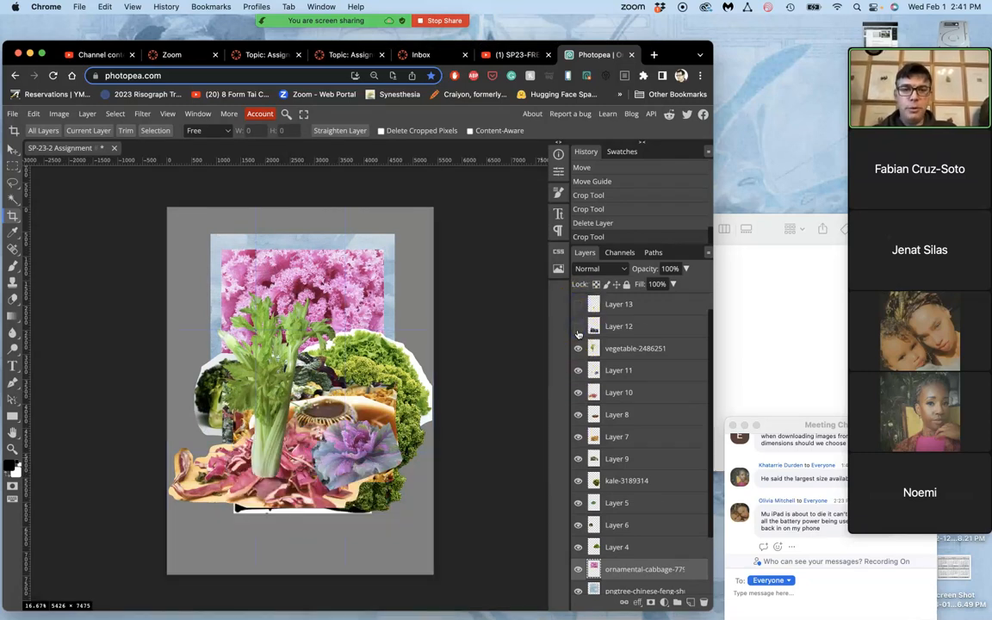
{"action": "scroll", "coordinate": [579, 327], "scroll_direction": "up", "scroll_amount": 1}
{"action": "left_click", "coordinate": [579, 325]}
{"action": "left_click", "coordinate": [578, 348]}
Show and unlock Layer 2 copy, and delete that sketch layer
{"action": "left_click", "coordinate": [638, 301]}
{"action": "left_click", "coordinate": [579, 304]}
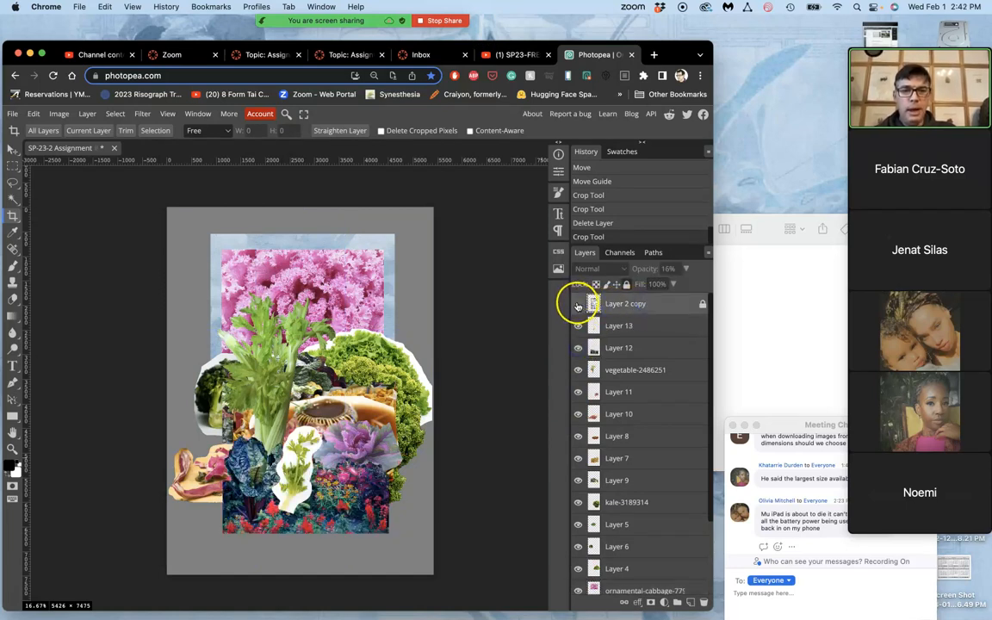
{"action": "left_click", "coordinate": [627, 285]}
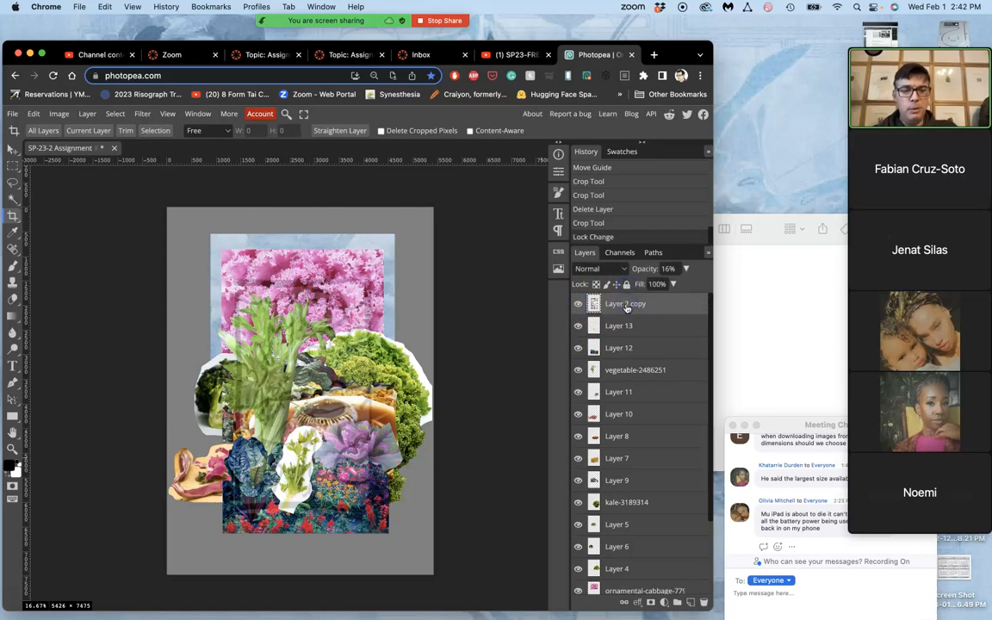
{"action": "key", "text": "Delete"}
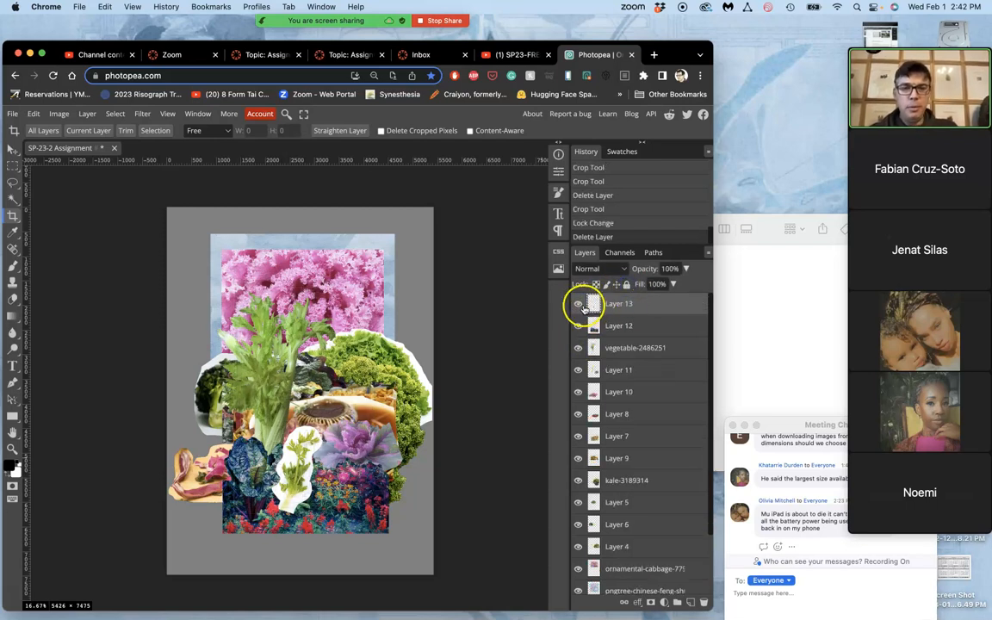
Toggle Layer 13 and Layer 12 off and on to compare the collage, leaving the celery sprig on Layer 13 hidden
{"action": "left_click", "coordinate": [579, 304]}
{"action": "left_click", "coordinate": [579, 326]}
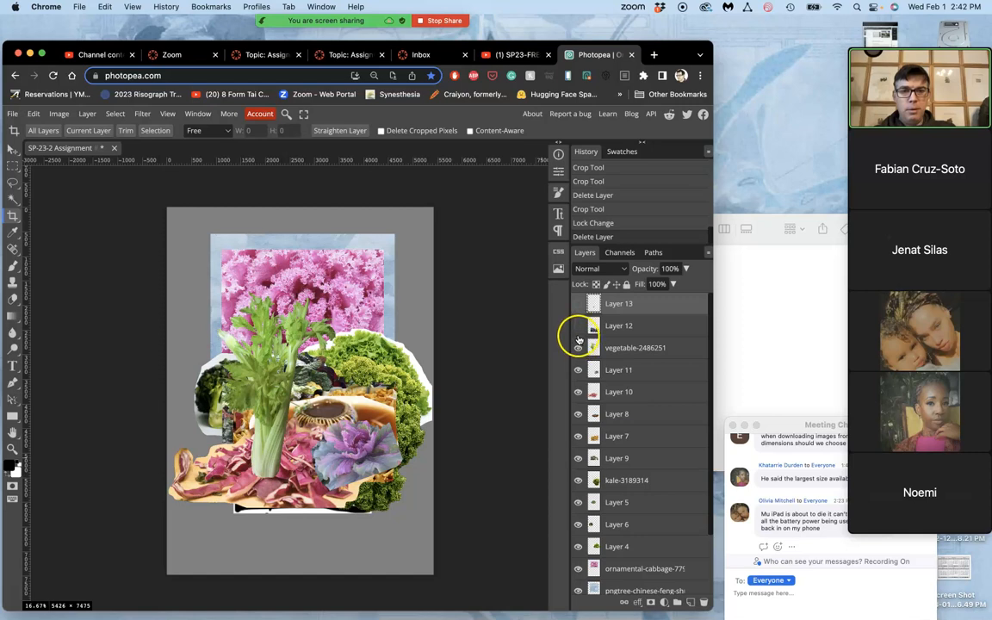
{"action": "left_click", "coordinate": [578, 326]}
{"action": "left_click", "coordinate": [578, 323]}
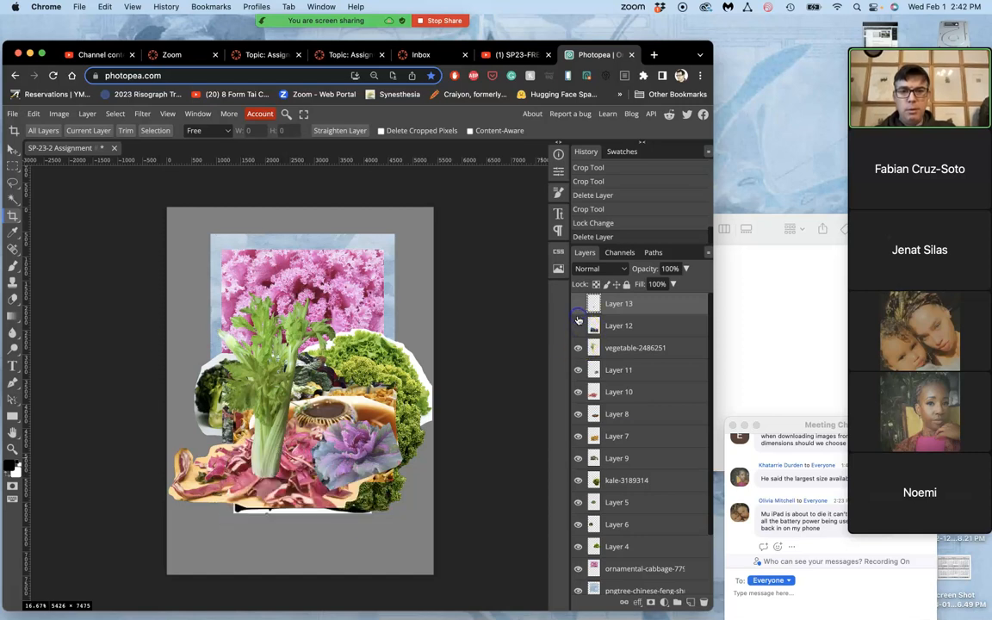
{"action": "left_click", "coordinate": [579, 327]}
{"action": "left_click", "coordinate": [579, 305]}
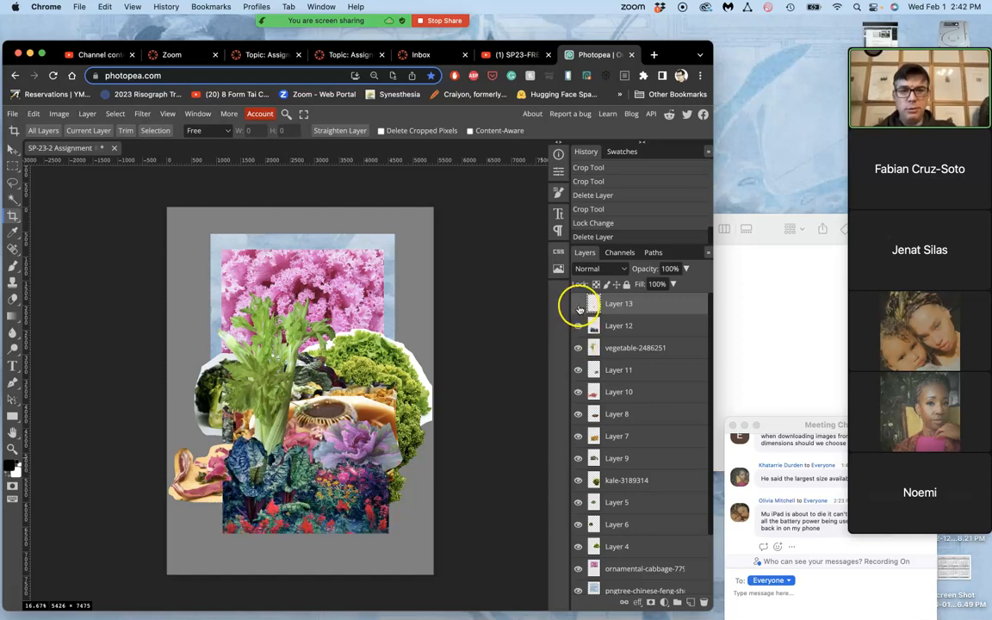
{"action": "left_click", "coordinate": [578, 305]}
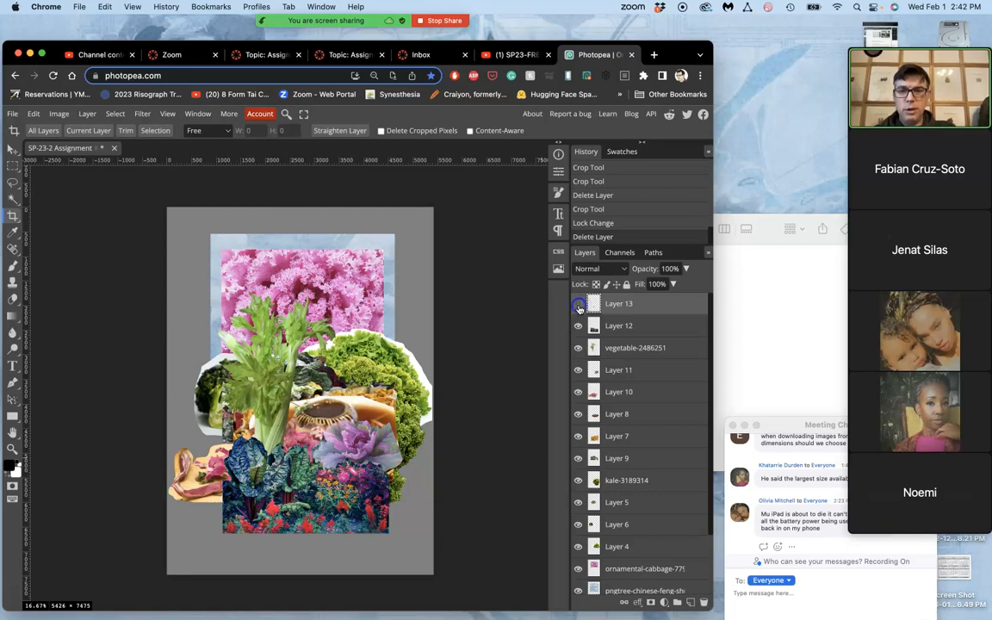
{"action": "left_click", "coordinate": [579, 306]}
{"action": "left_click", "coordinate": [579, 306]}
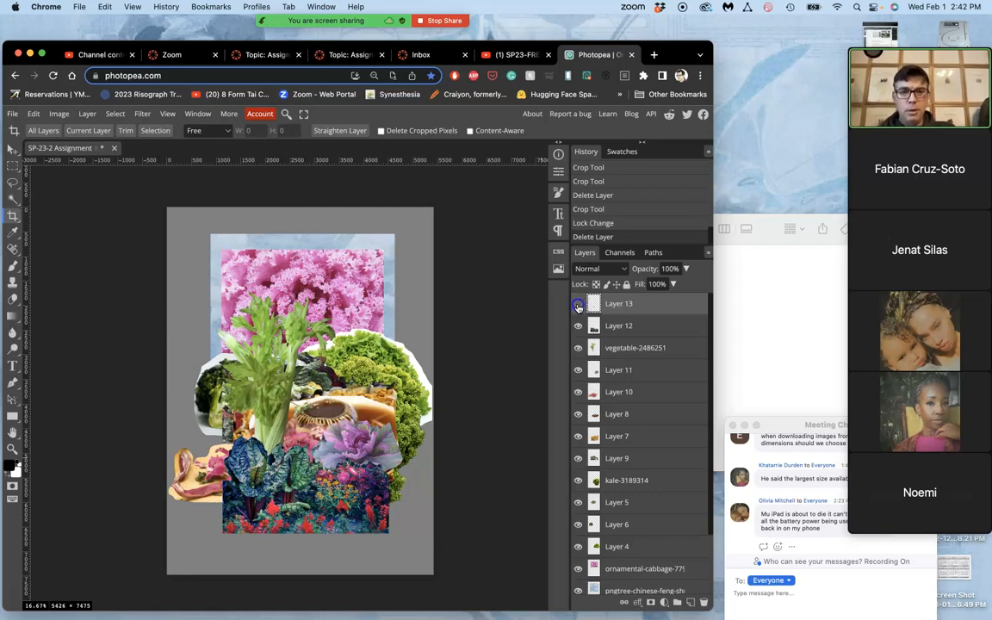
Hide Layer 12, vegetable-2486251, Layer 11 and Layer 10, checking Layer 10's contribution by toggling it
{"action": "left_click", "coordinate": [580, 327]}
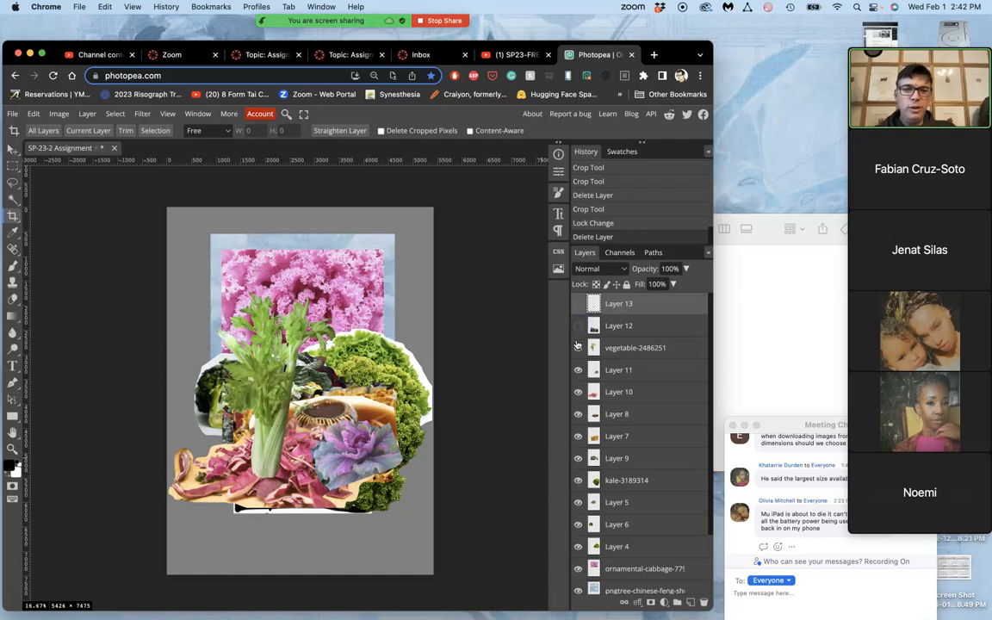
{"action": "left_click", "coordinate": [578, 347]}
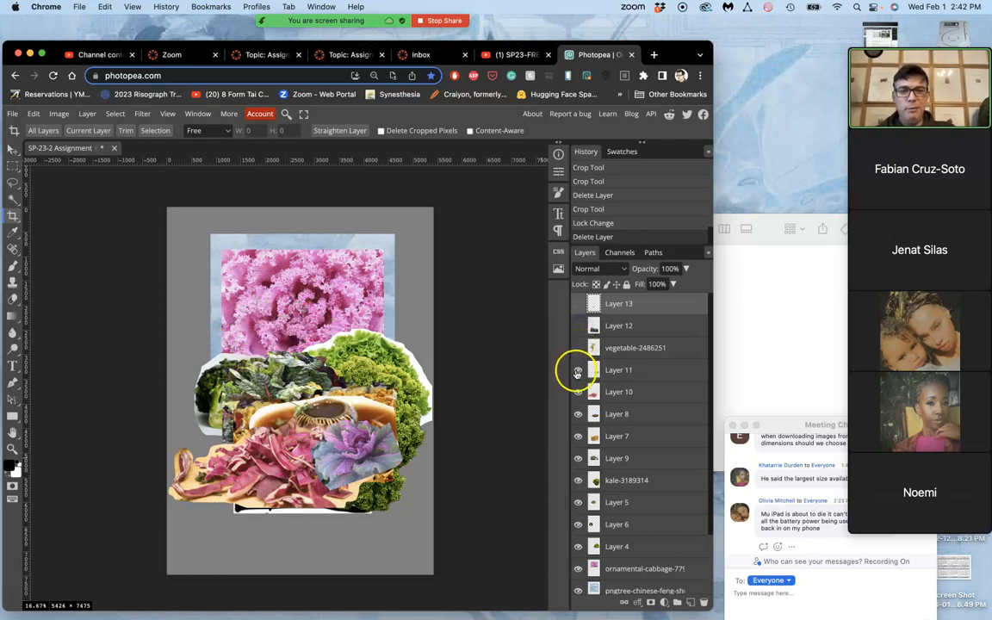
{"action": "left_click", "coordinate": [577, 372]}
{"action": "left_click", "coordinate": [578, 392]}
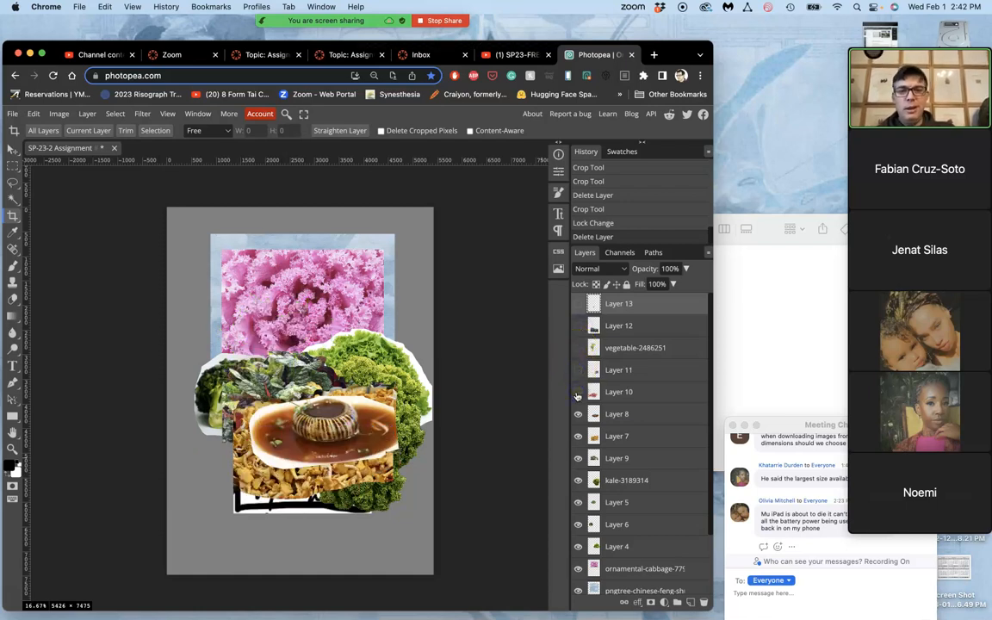
{"action": "left_click", "coordinate": [578, 393]}
{"action": "left_click", "coordinate": [578, 393]}
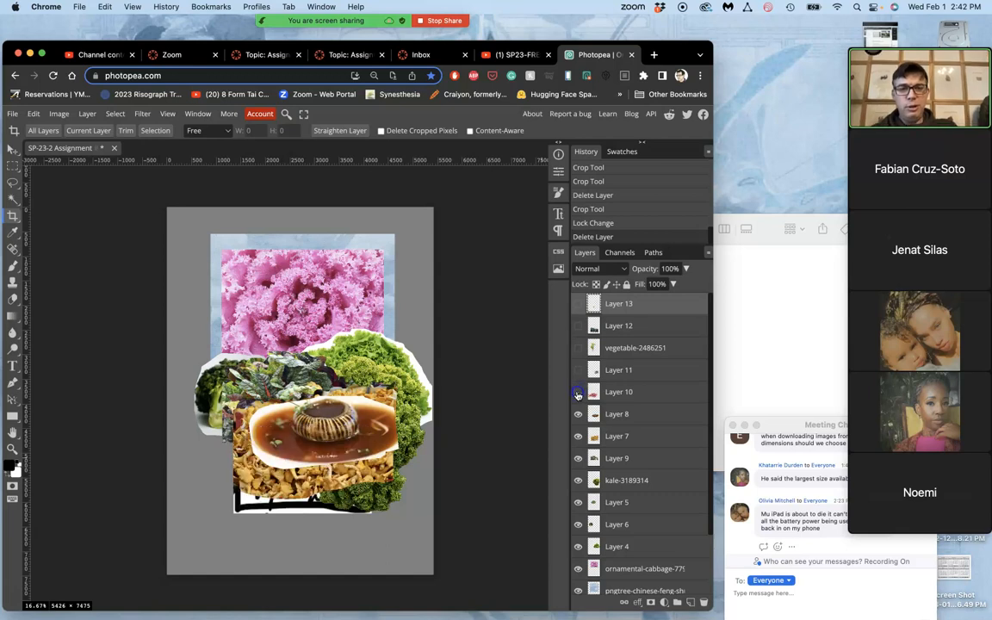
Hide Layers 8, 7 and 9, kale-3189314, Layers 5, 6 and 4, and the ornamental cabbage layer one by one
{"action": "left_click", "coordinate": [578, 415]}
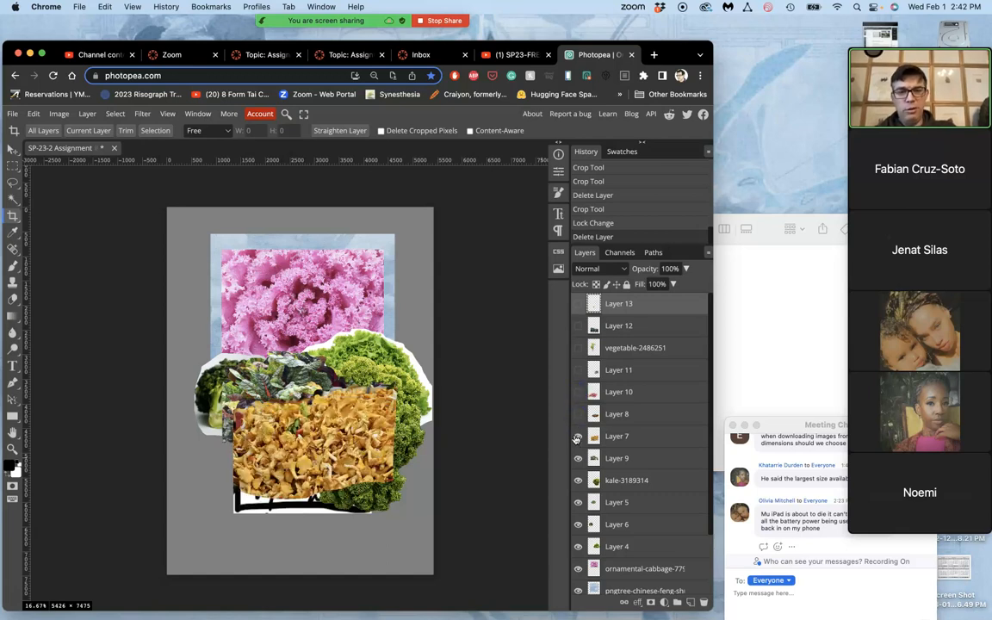
{"action": "left_click", "coordinate": [578, 437]}
{"action": "left_click", "coordinate": [578, 458]}
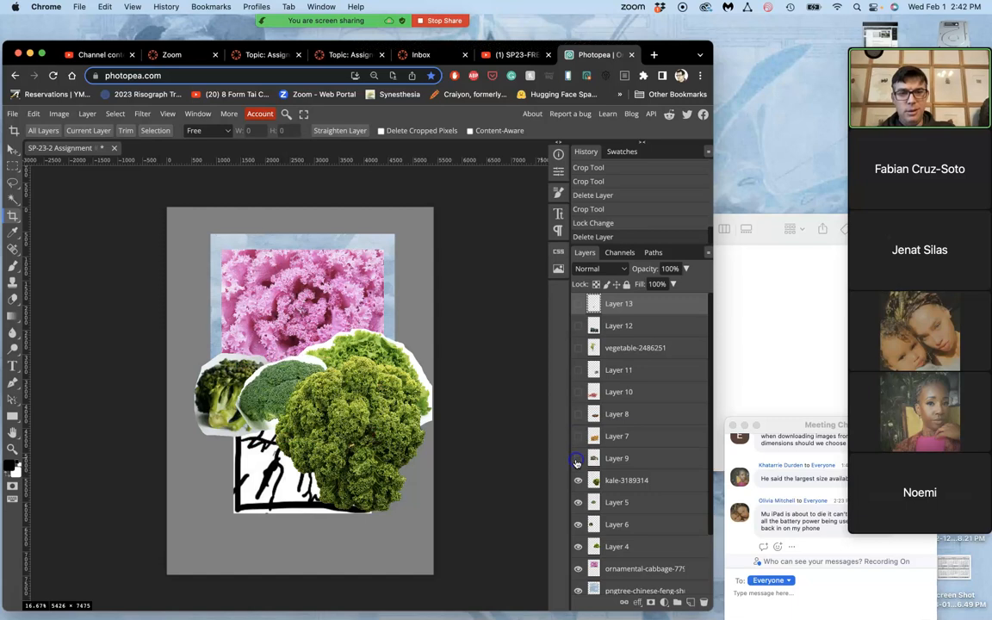
{"action": "left_click", "coordinate": [578, 481]}
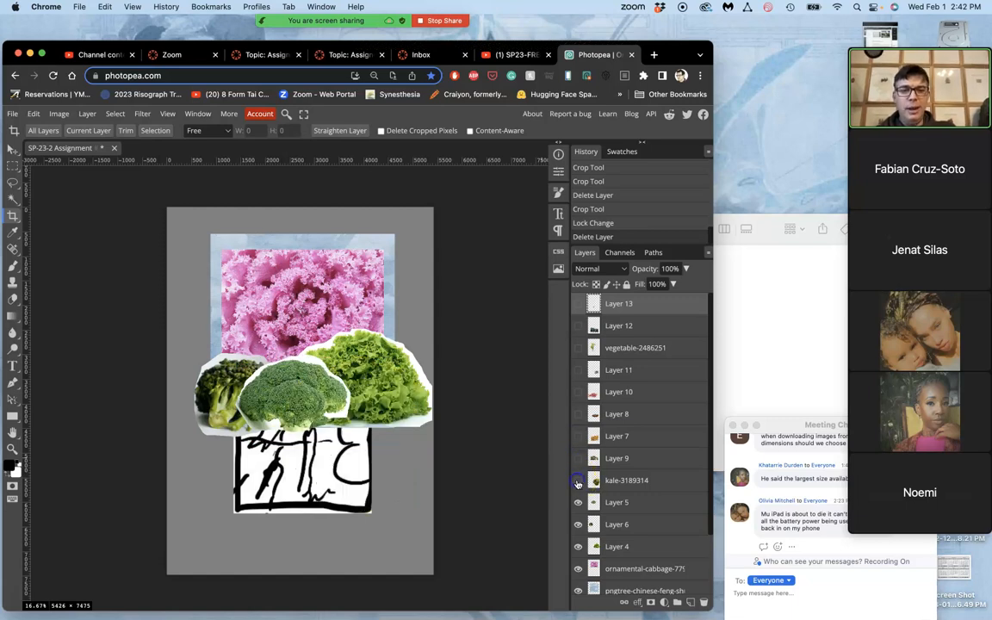
{"action": "left_click", "coordinate": [578, 503]}
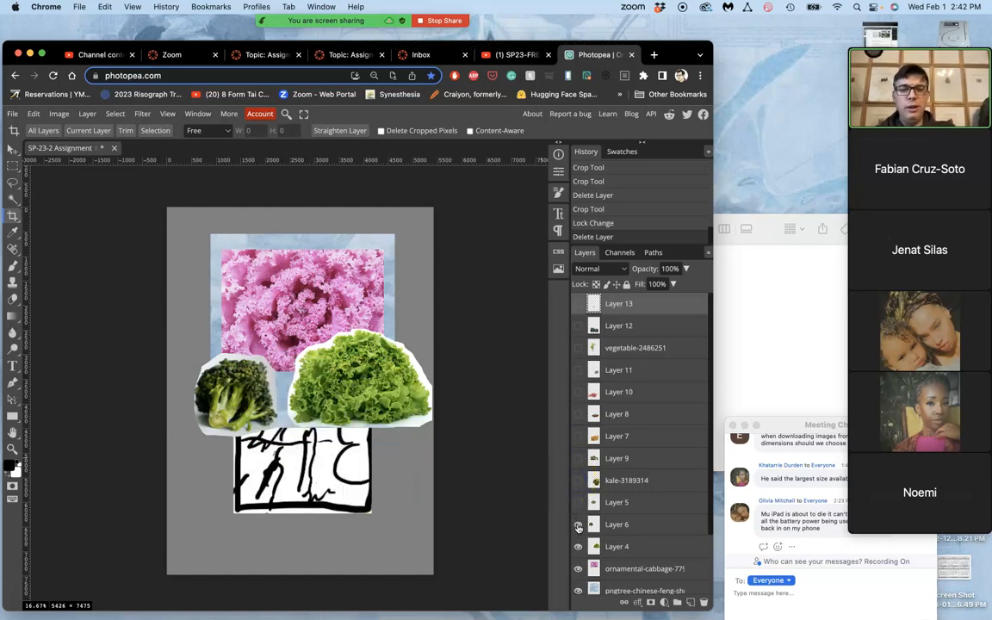
{"action": "left_click", "coordinate": [578, 525]}
{"action": "left_click", "coordinate": [578, 546]}
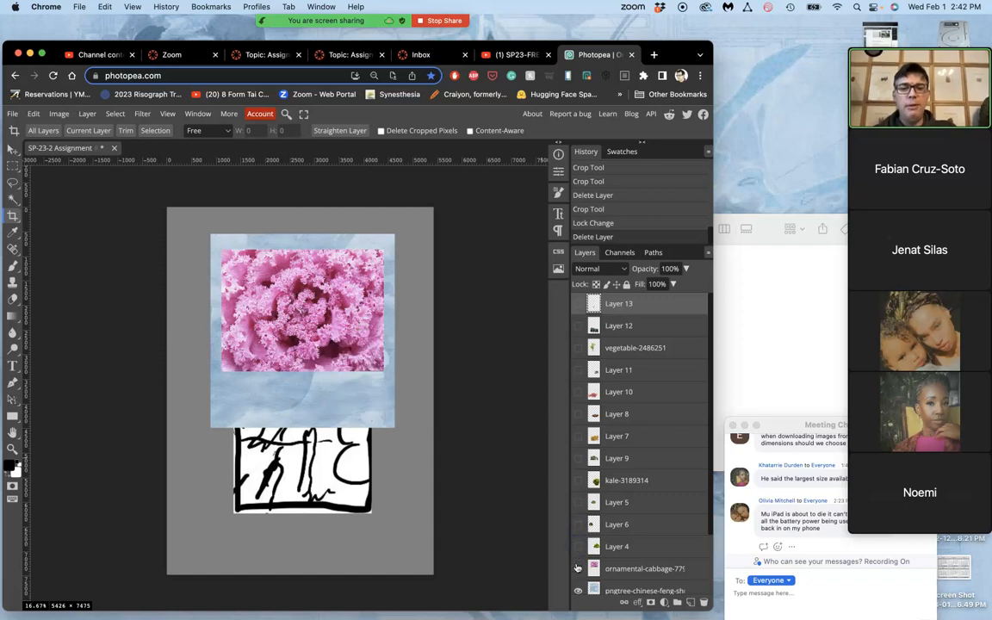
{"action": "left_click", "coordinate": [578, 569]}
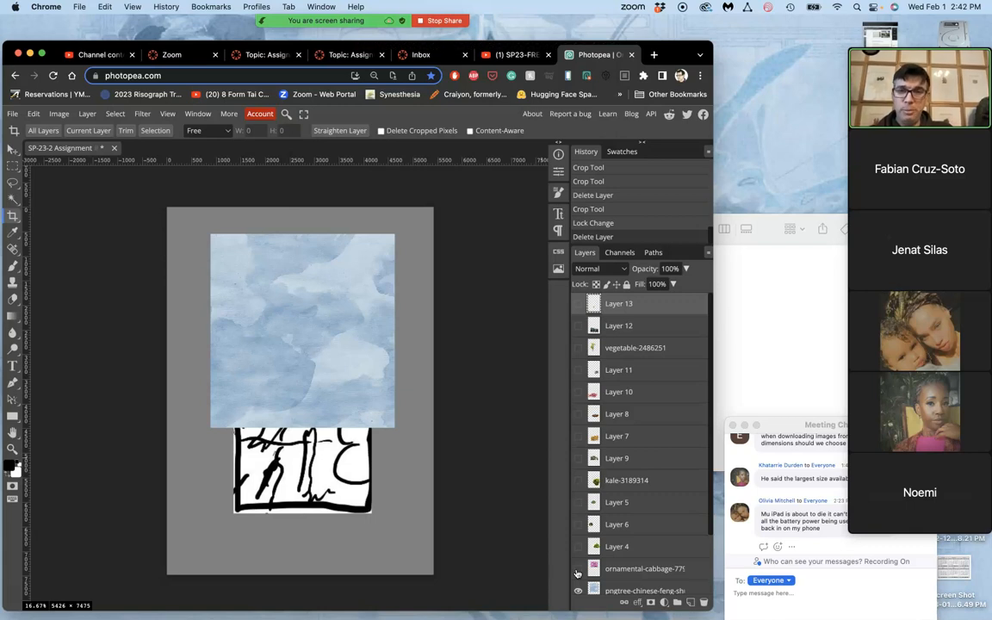
Delete the hidden Background layer sitting between Layer 2 and Layer 1
{"action": "left_click", "coordinate": [578, 571]}
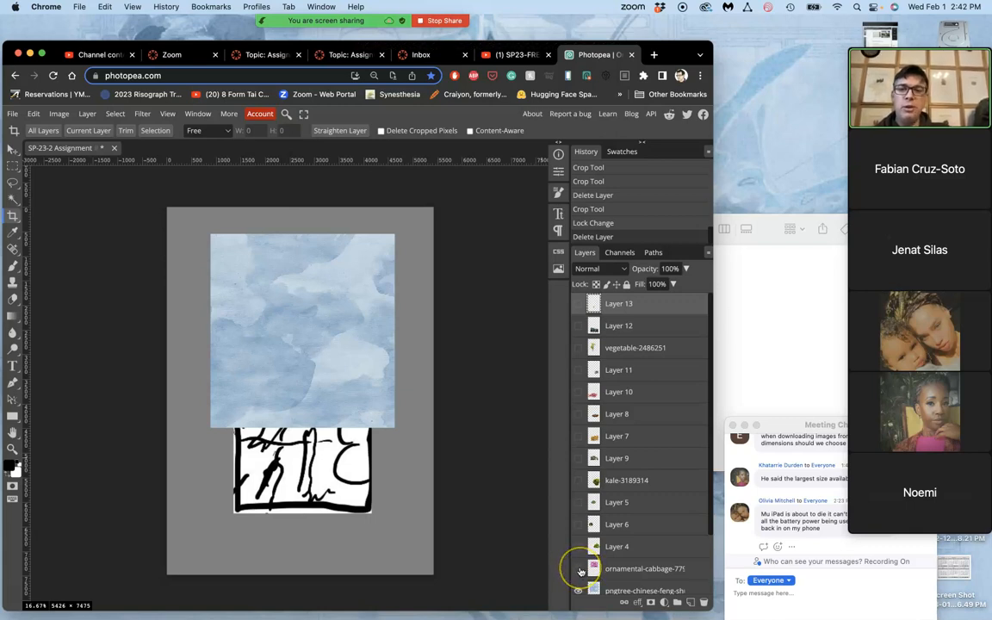
{"action": "scroll", "coordinate": [583, 564], "scroll_direction": "down", "scroll_amount": 3}
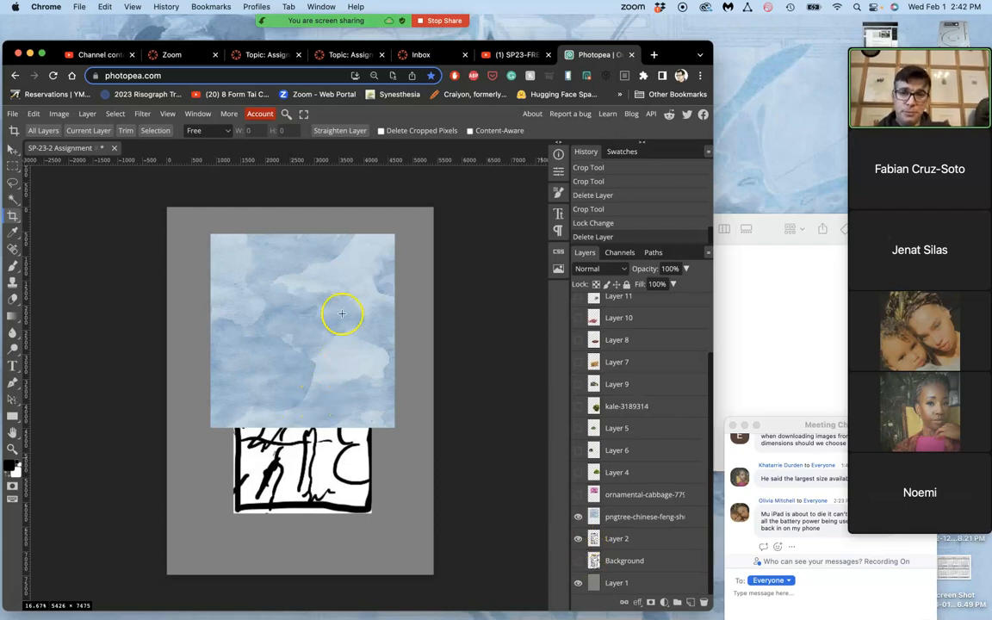
{"action": "left_click", "coordinate": [616, 518]}
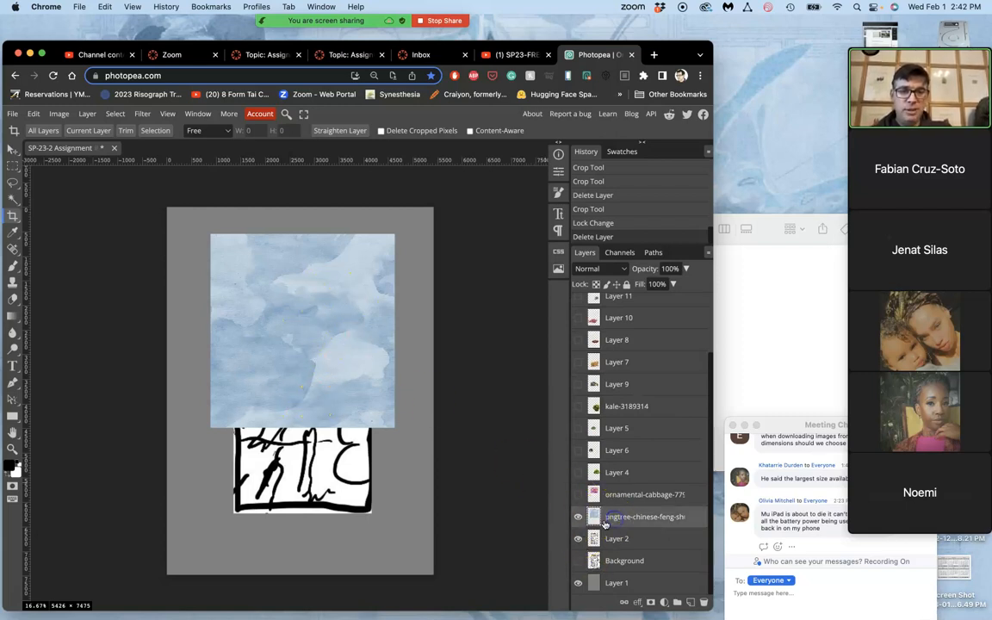
{"action": "left_click", "coordinate": [627, 561]}
{"action": "key", "text": "Delete"}
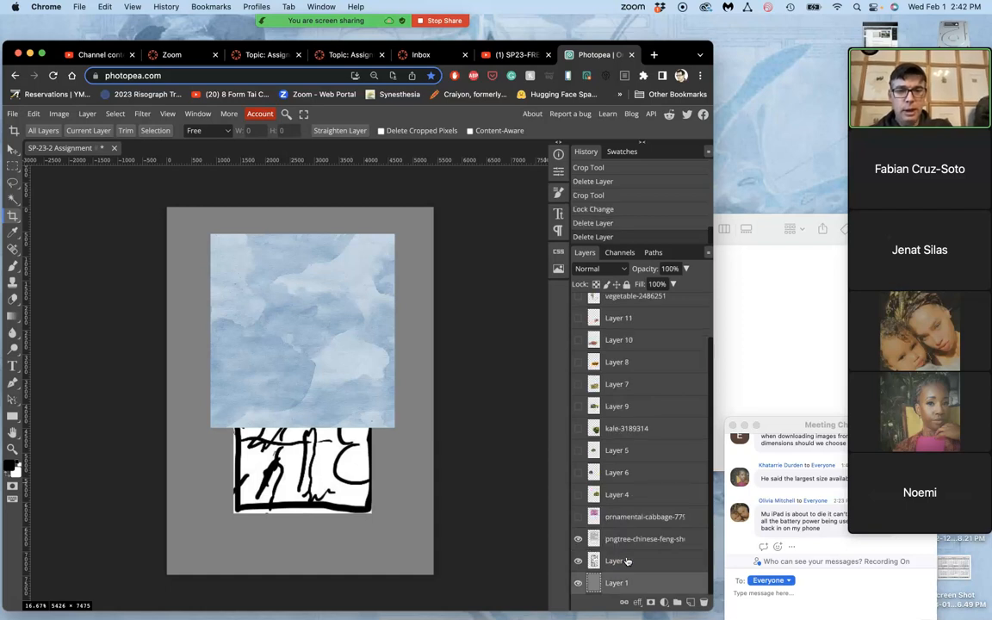
Check the Layer 2 sketch by hiding and reshowing it, and save the document with the pngtree sky layer selected
{"action": "left_click", "coordinate": [579, 560]}
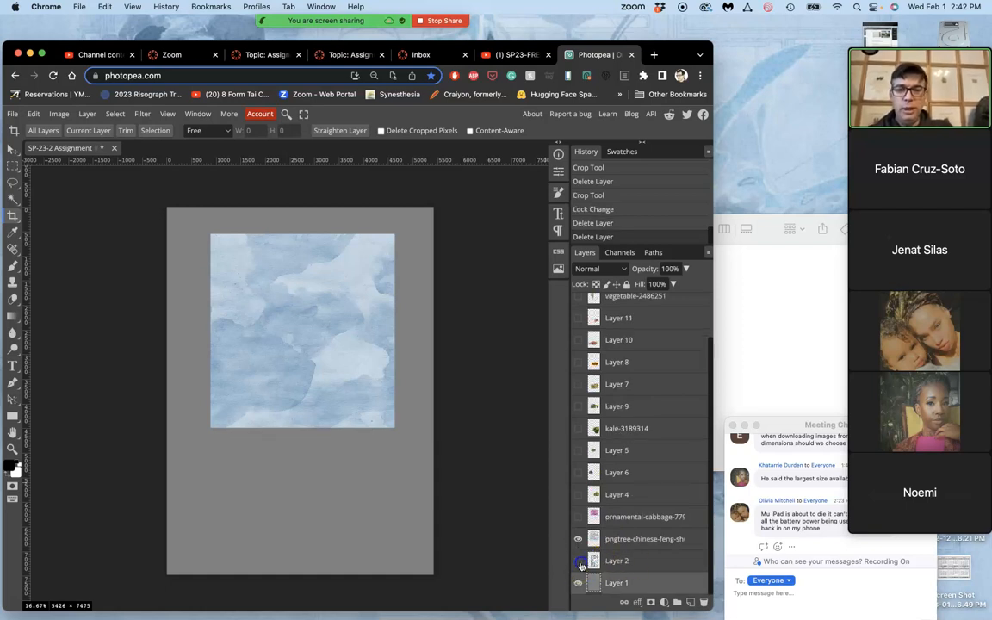
{"action": "left_click", "coordinate": [579, 561]}
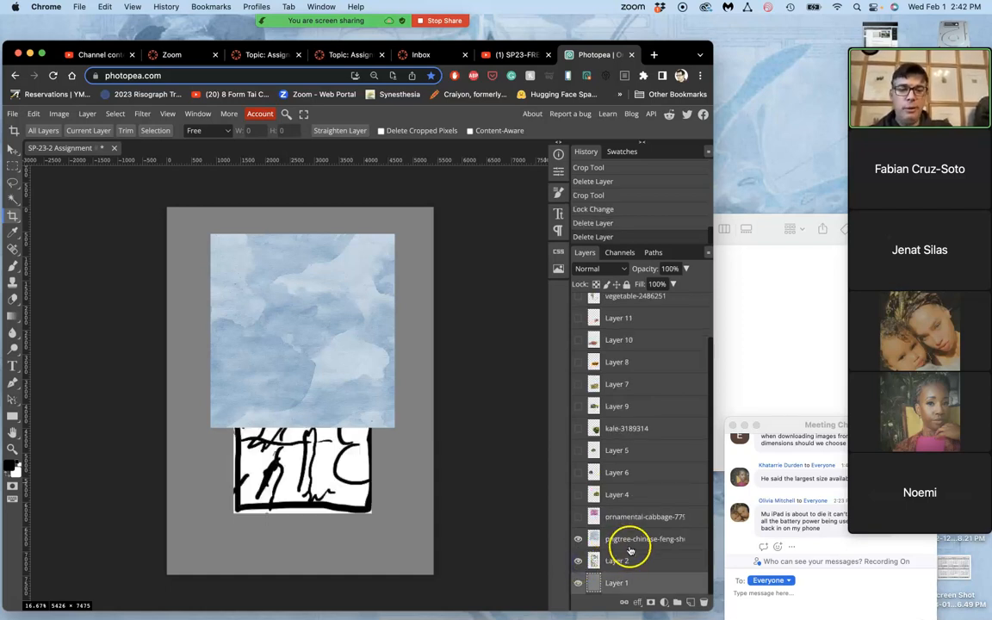
{"action": "left_click", "coordinate": [626, 540]}
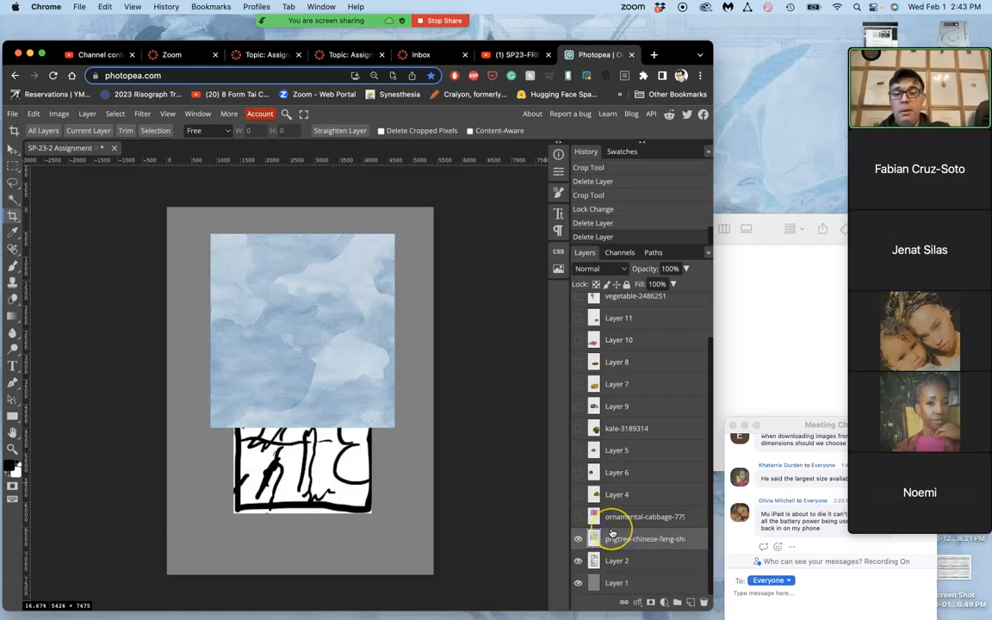
{"action": "key", "text": "super+s"}
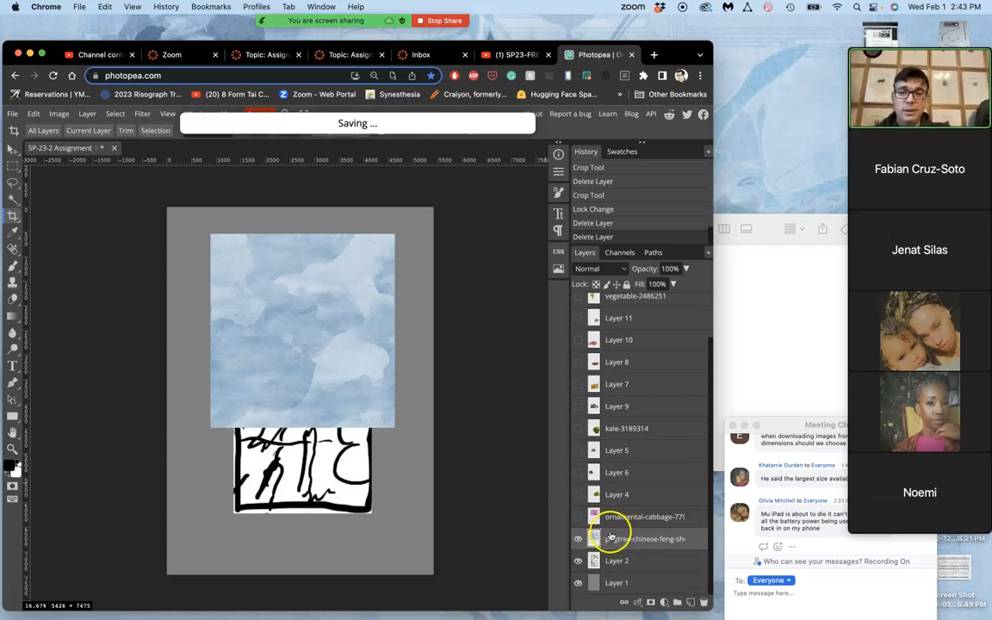
Open the blue pngtree-chinese image from the References folder in Preview, examine it at pixel level, close it and return to Photopea
{"action": "left_click", "coordinate": [766, 311]}
{"action": "double_click", "coordinate": [664, 299]}
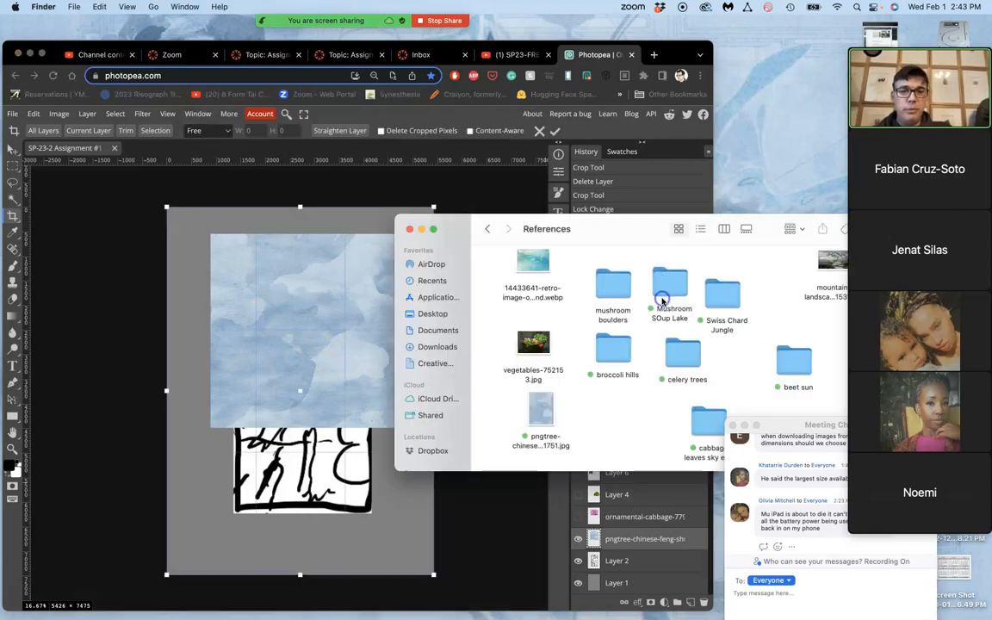
{"action": "double_click", "coordinate": [538, 410]}
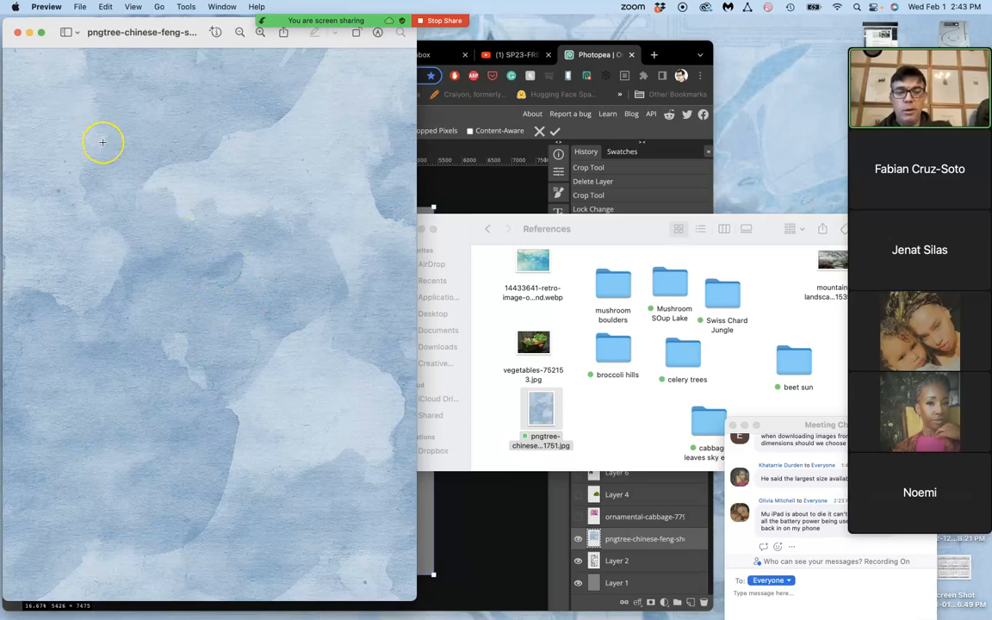
{"action": "key", "text": "super+plus"}
{"action": "key", "text": "super+plus"}
{"action": "key", "text": "super+plus"}
{"action": "key", "text": "super+plus"}
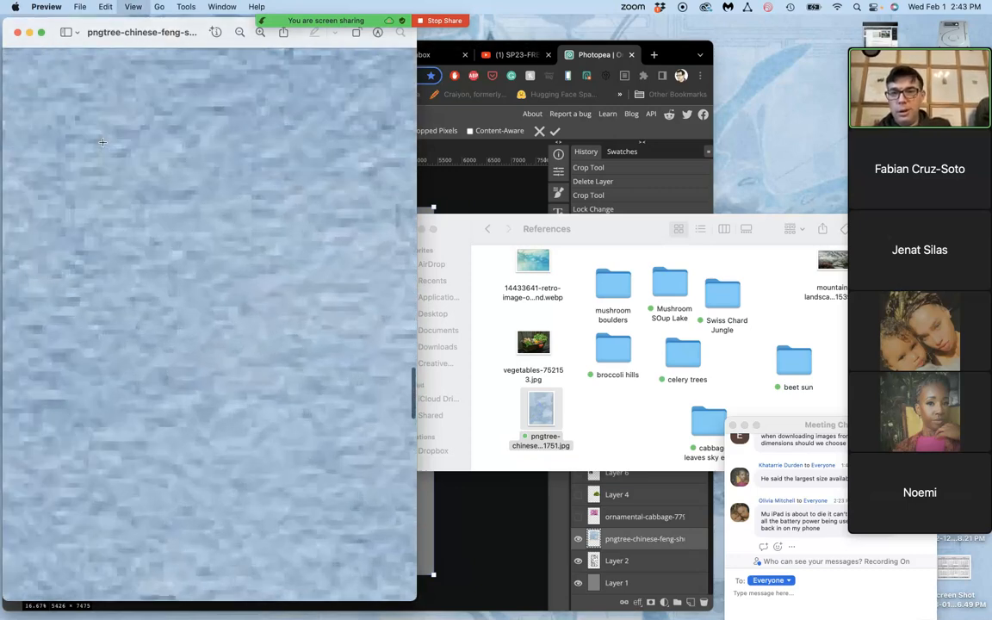
{"action": "key", "text": "super+minus"}
{"action": "key", "text": "super+minus"}
{"action": "key", "text": "super+minus"}
{"action": "key", "text": "super+minus"}
{"action": "key", "text": "super+minus"}
{"action": "key", "text": "super+minus"}
{"action": "key", "text": "super+minus"}
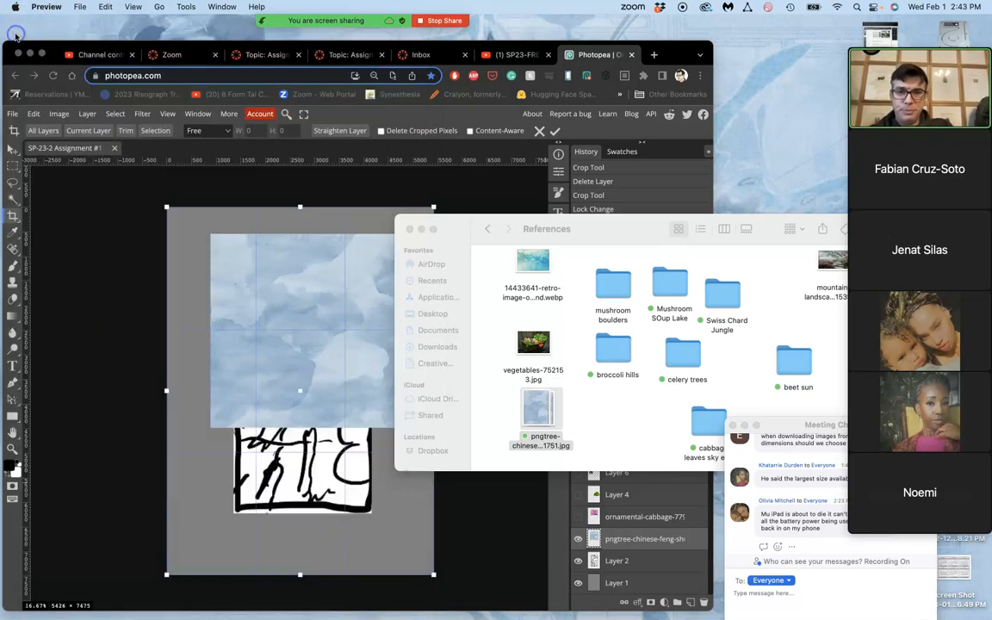
{"action": "left_click", "coordinate": [17, 32]}
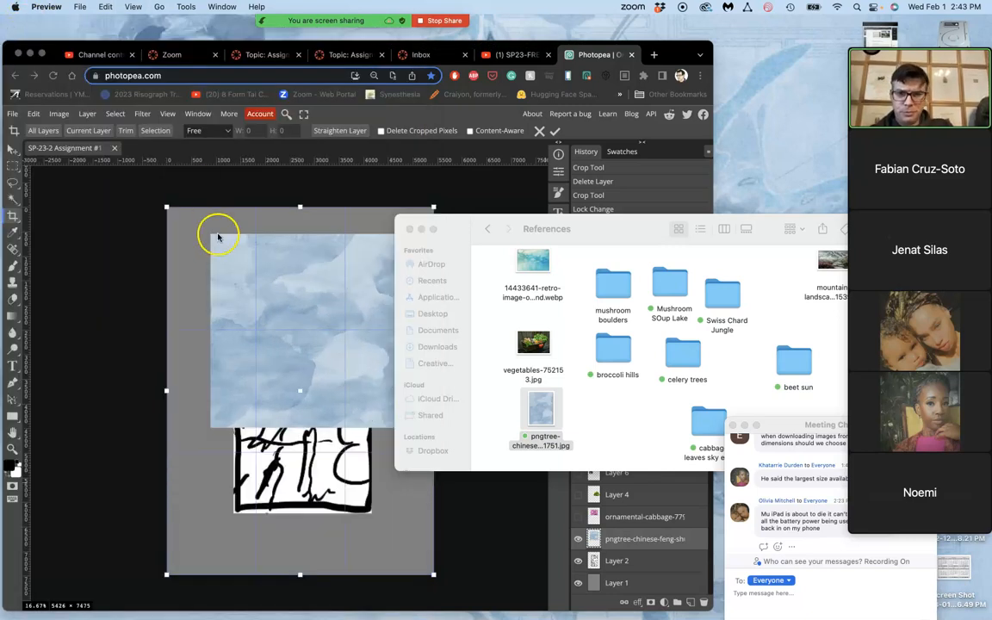
{"action": "left_click", "coordinate": [247, 280]}
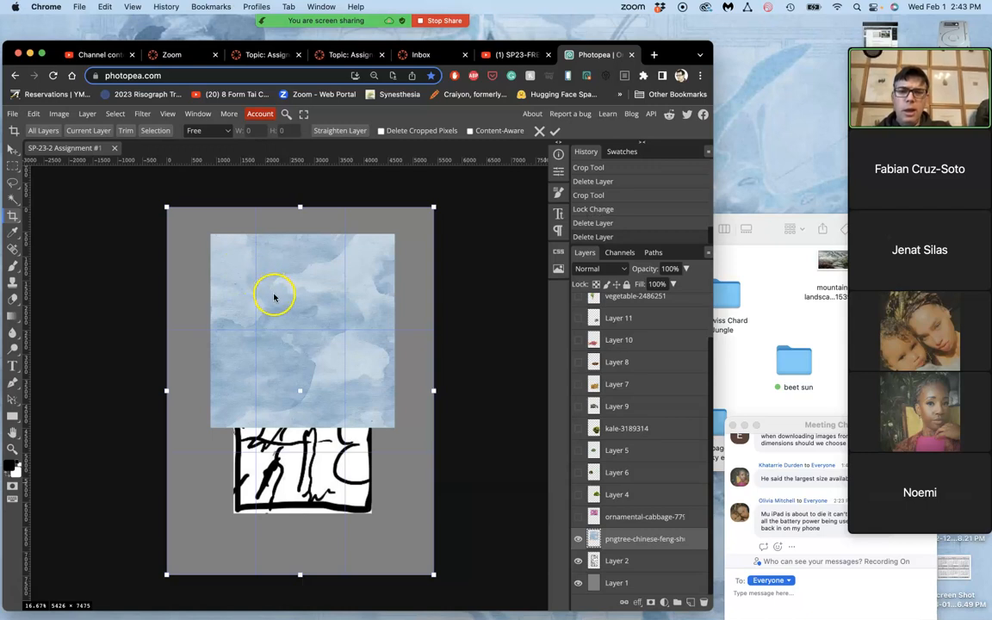
Open a Levels adjustment for the pngtree sky layer and move the dialog clear of the artwork
{"action": "left_click", "coordinate": [624, 539]}
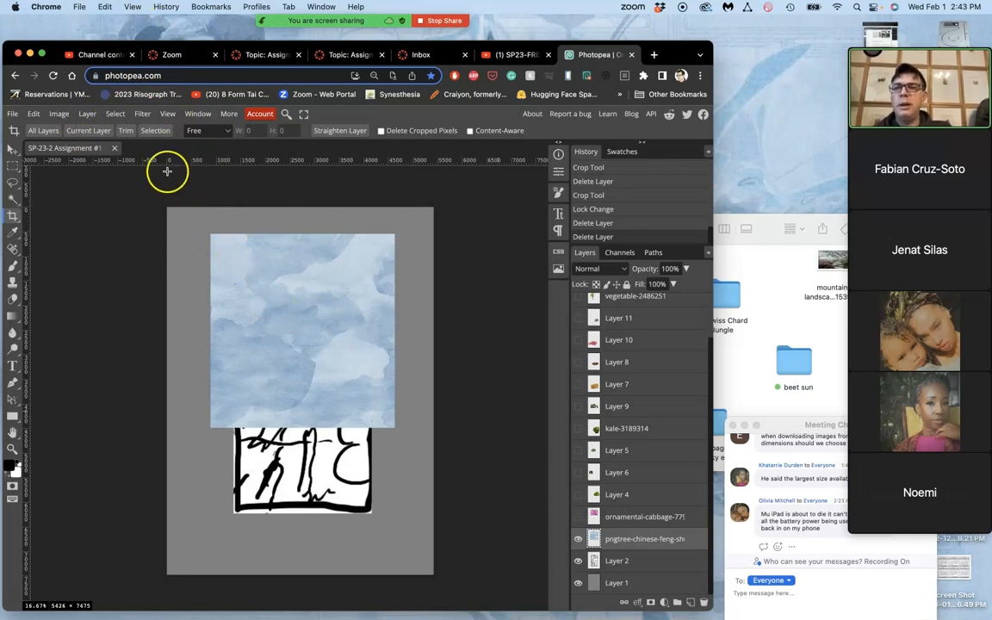
{"action": "left_click", "coordinate": [59, 114]}
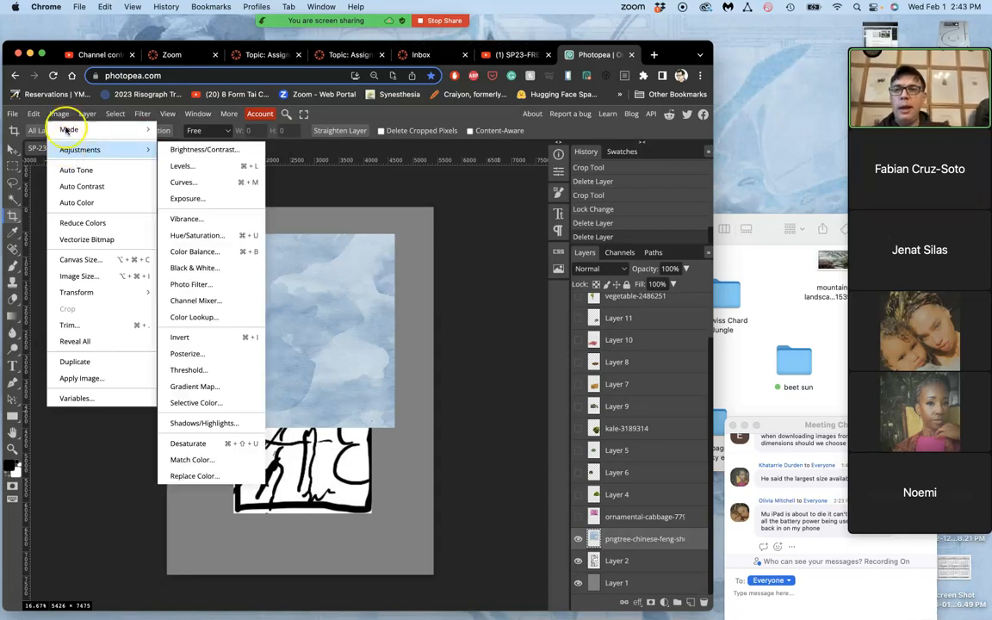
{"action": "left_click", "coordinate": [61, 114]}
{"action": "left_click", "coordinate": [60, 115]}
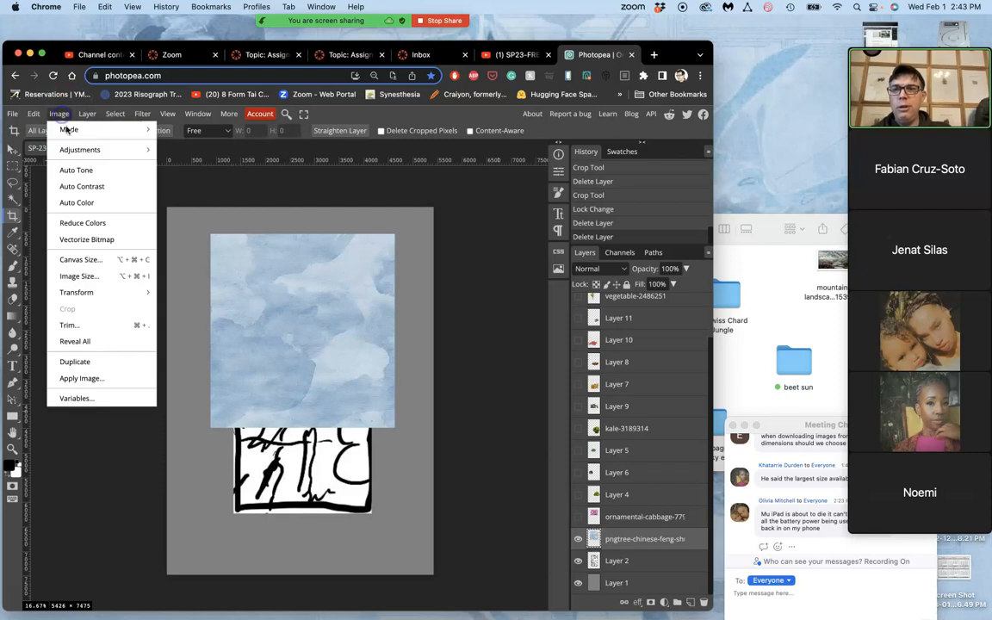
{"action": "mouse_move", "coordinate": [79, 149]}
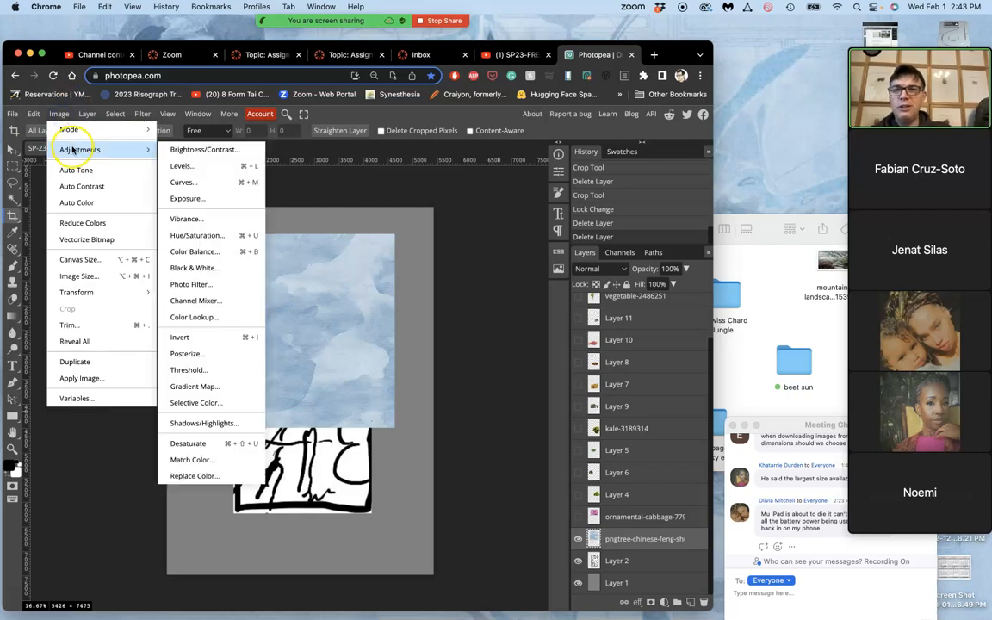
{"action": "left_click", "coordinate": [184, 166]}
{"action": "left_click_drag", "start_coordinate": [239, 194], "coordinate": [565, 182]}
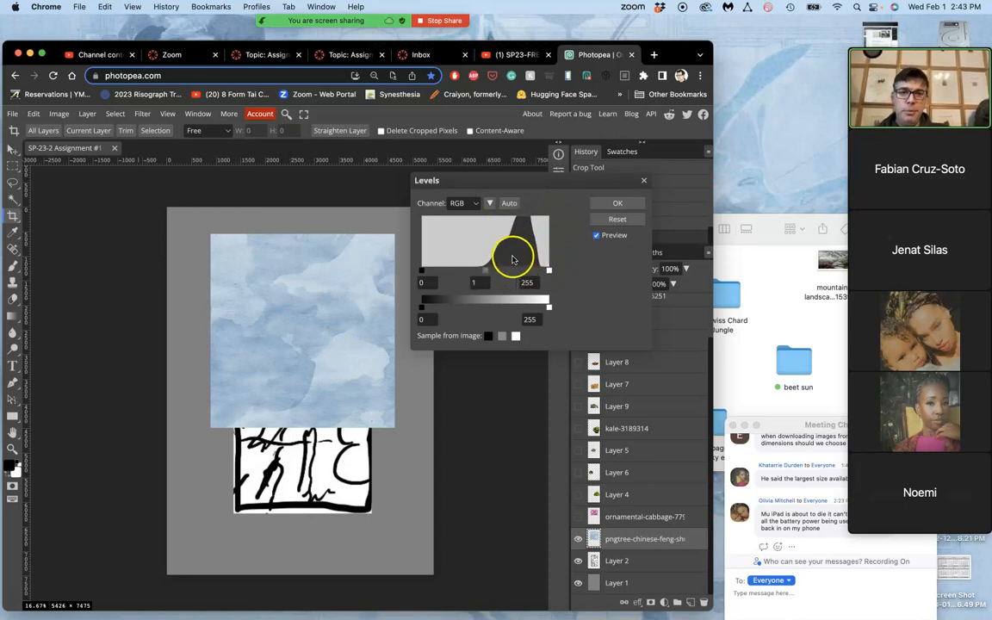
Try Levels input values of 124 for black and 233 for white on the sky, and return them to 0 and 255
{"action": "left_click_drag", "start_coordinate": [422, 270], "coordinate": [484, 270]}
{"action": "left_click_drag", "start_coordinate": [549, 270], "coordinate": [539, 270]}
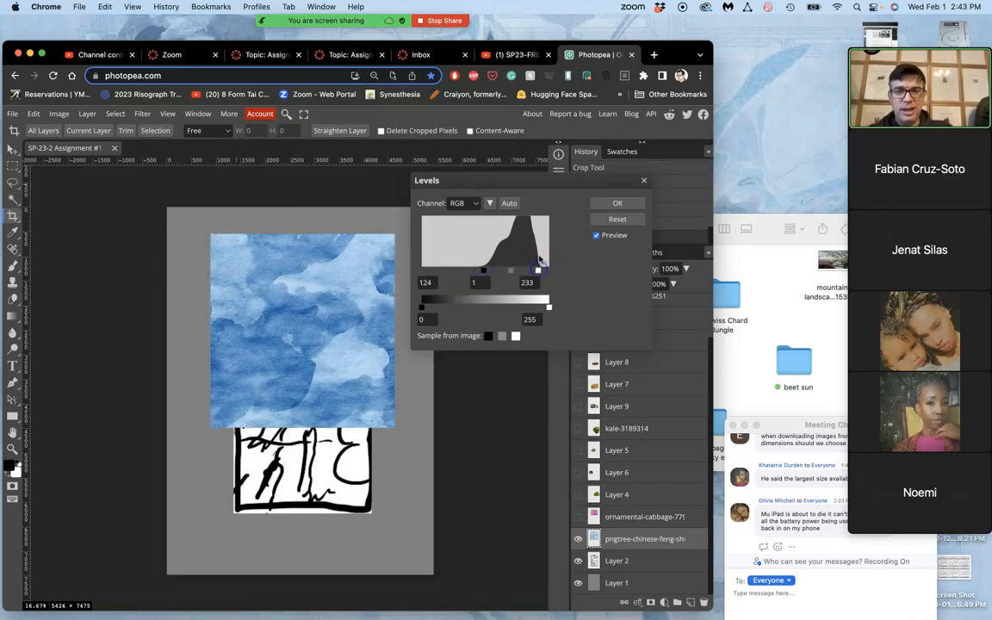
{"action": "left_click_drag", "start_coordinate": [481, 272], "coordinate": [438, 269]}
{"action": "left_click_drag", "start_coordinate": [537, 270], "coordinate": [554, 272]}
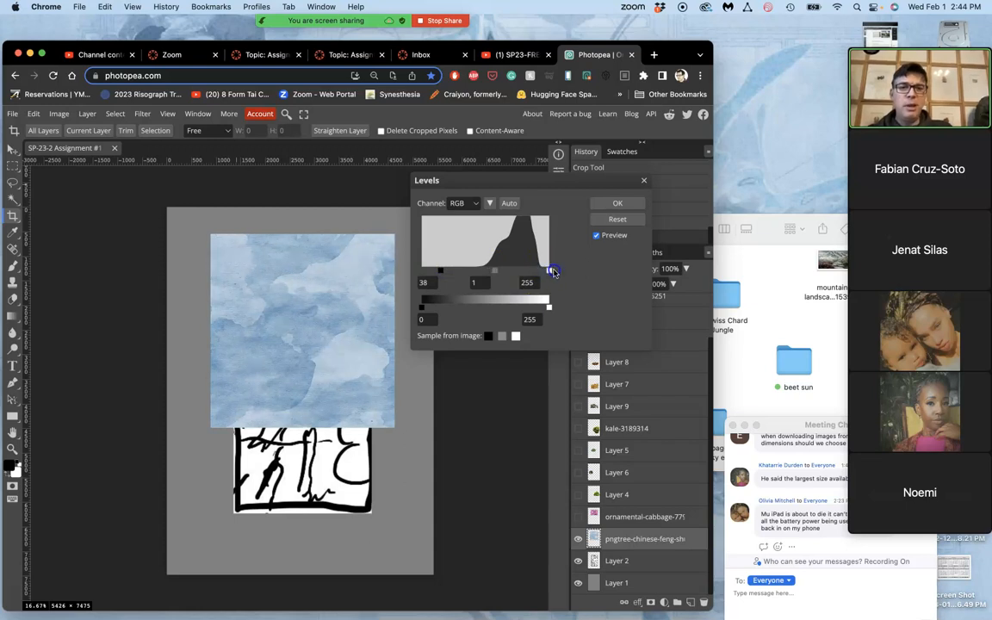
{"action": "left_click_drag", "start_coordinate": [440, 270], "coordinate": [414, 272]}
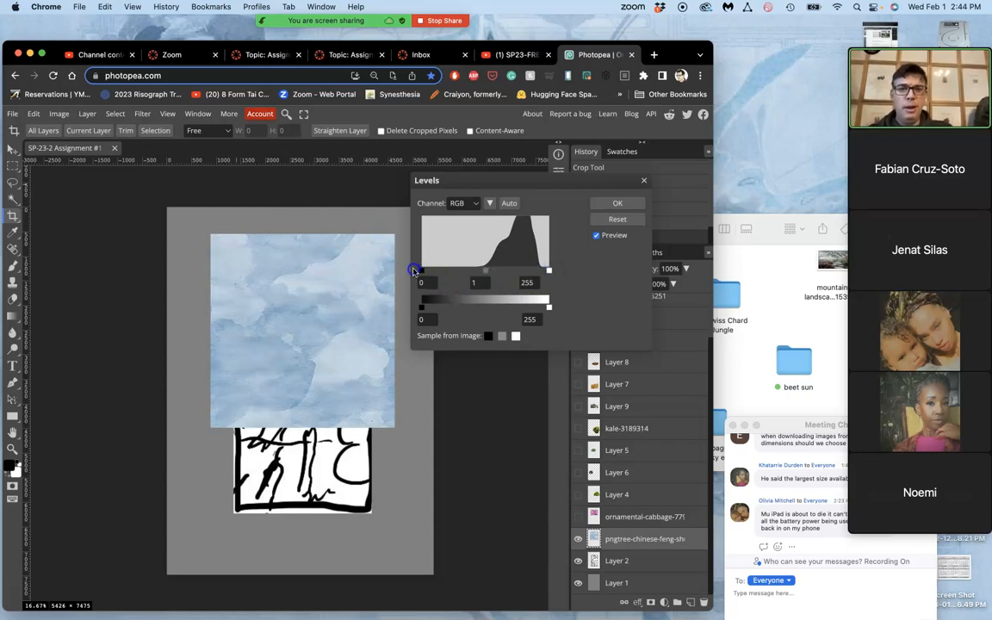
Darken and soften the sky with a Levels midtone of 0.62 and output range of 32 to 221, and apply the adjustment
{"action": "mouse_move", "coordinate": [485, 271]}
{"action": "left_mouse_down"}
{"action": "mouse_move", "coordinate": [513, 272]}
{"action": "mouse_move", "coordinate": [454, 271]}
{"action": "mouse_move", "coordinate": [511, 270]}
{"action": "mouse_move", "coordinate": [500, 270]}
{"action": "left_mouse_up"}
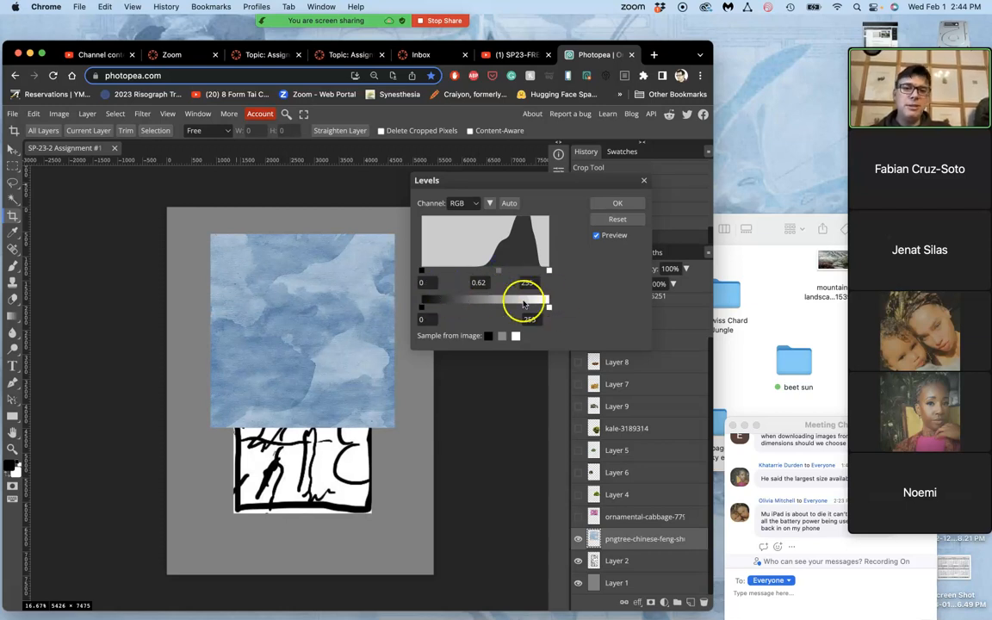
{"action": "mouse_move", "coordinate": [549, 310]}
{"action": "left_mouse_down"}
{"action": "mouse_move", "coordinate": [523, 297]}
{"action": "mouse_move", "coordinate": [552, 304]}
{"action": "left_mouse_up"}
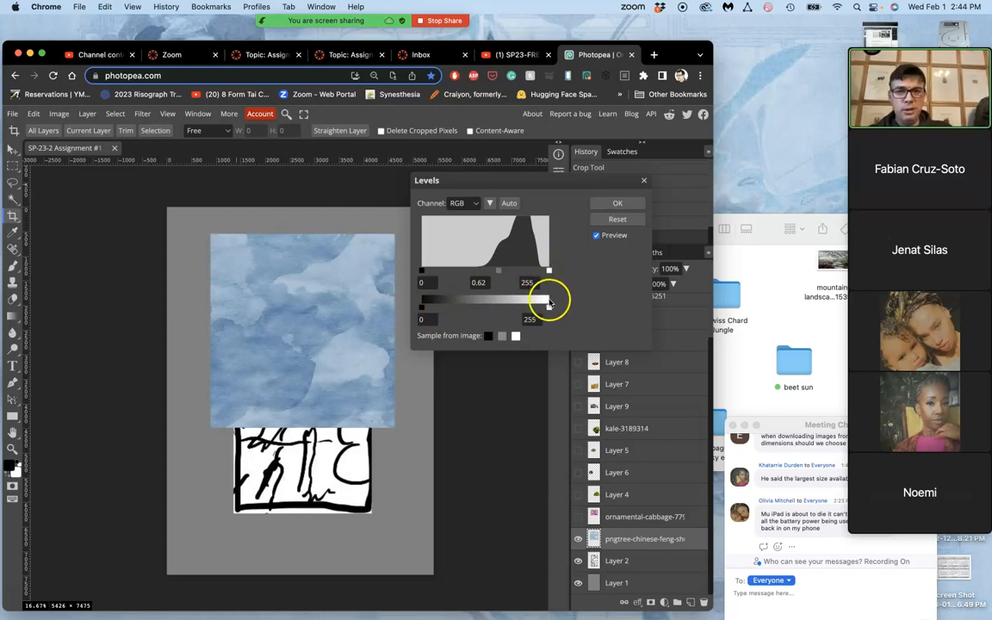
{"action": "left_click_drag", "start_coordinate": [550, 306], "coordinate": [536, 308]}
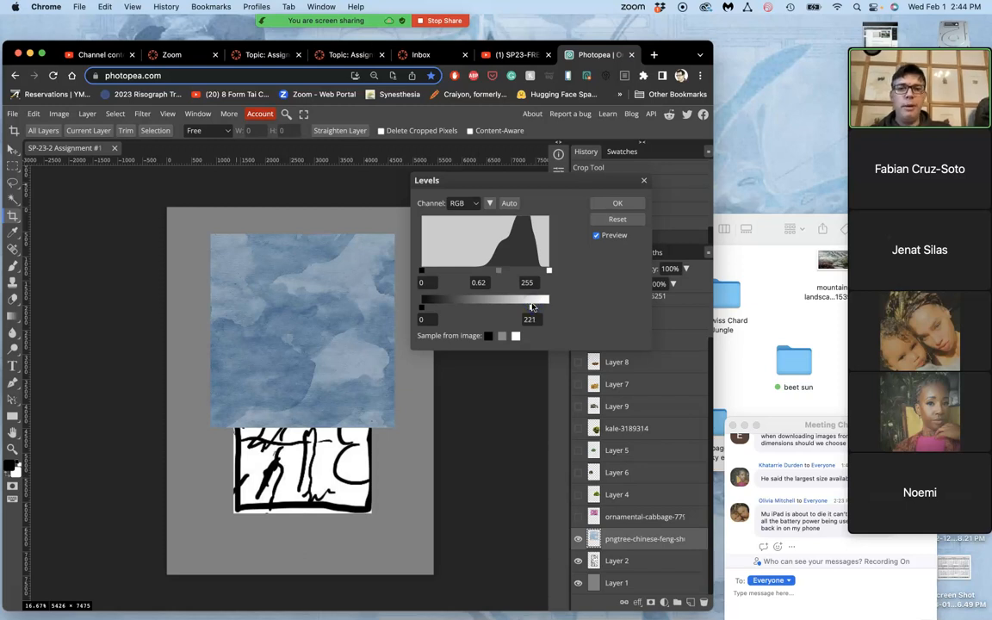
{"action": "left_click", "coordinate": [421, 309]}
{"action": "left_click_drag", "start_coordinate": [429, 310], "coordinate": [448, 307]}
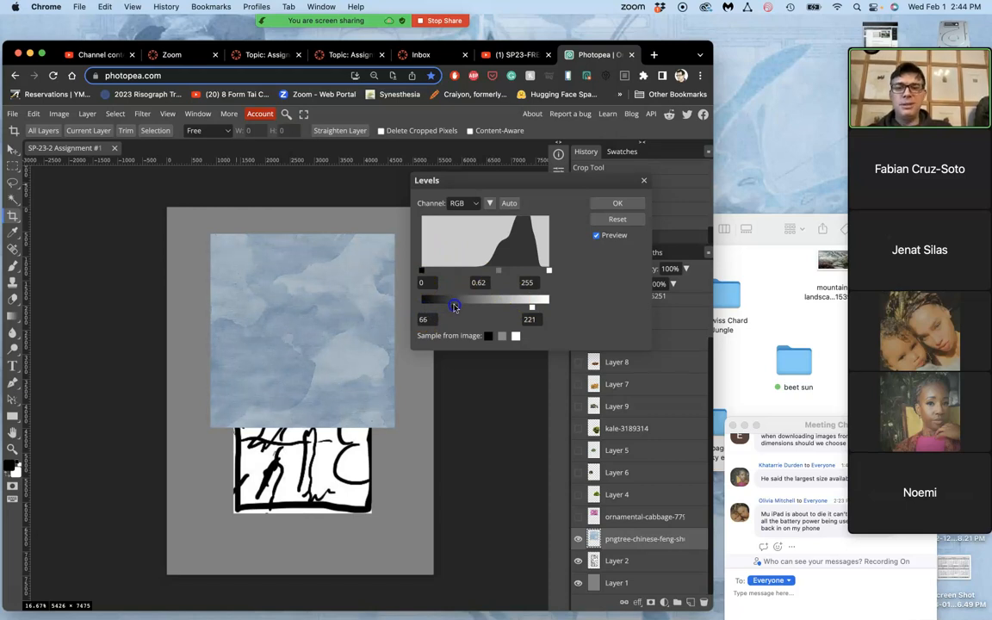
{"action": "left_click_drag", "start_coordinate": [445, 309], "coordinate": [433, 308]}
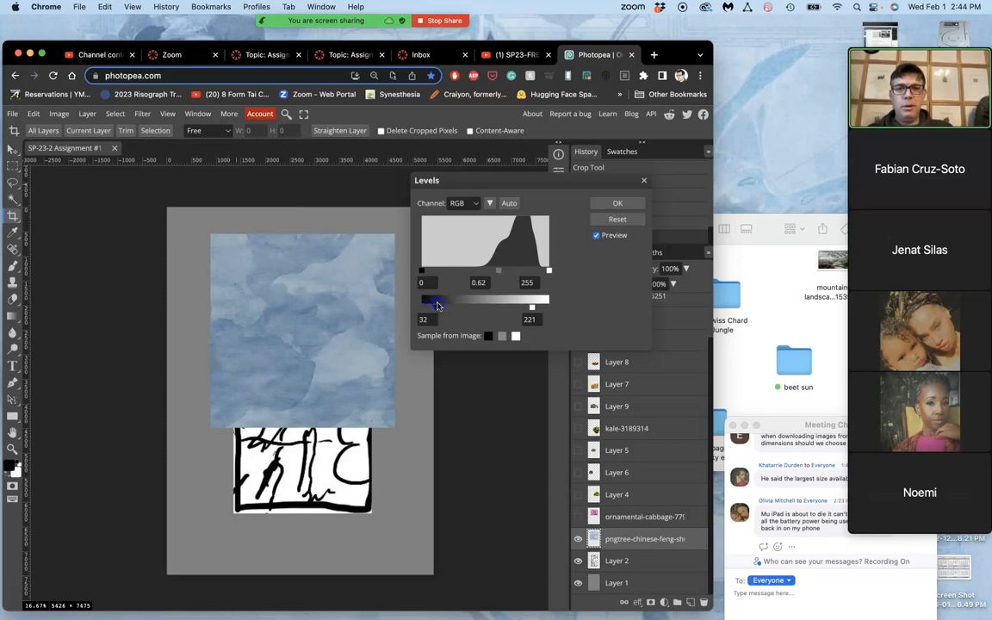
{"action": "left_click", "coordinate": [617, 204]}
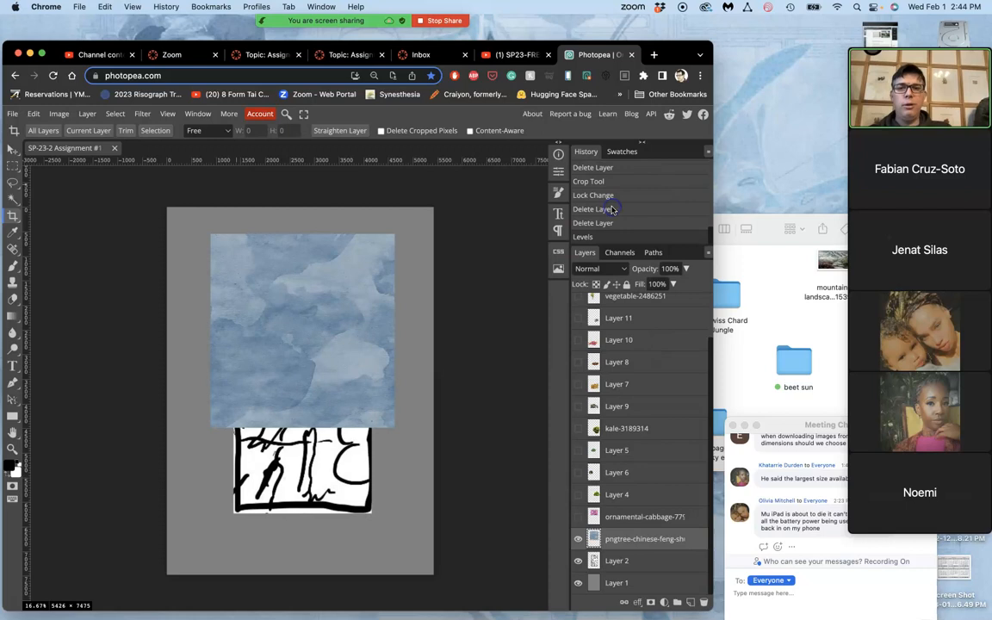
{"action": "left_click", "coordinate": [267, 160]}
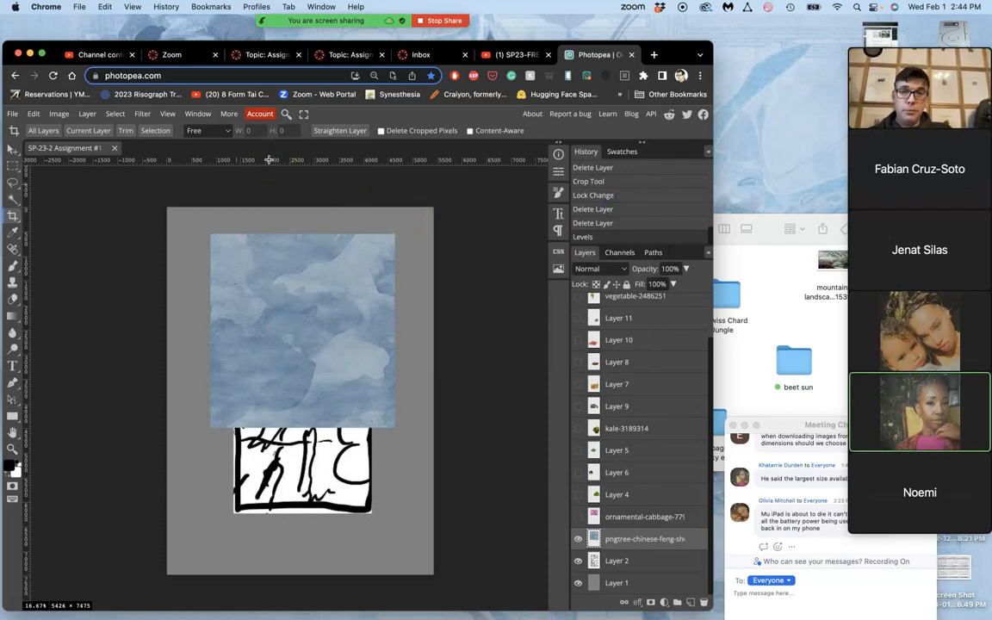
{"action": "left_click", "coordinate": [62, 113]}
{"action": "left_click", "coordinate": [82, 149]}
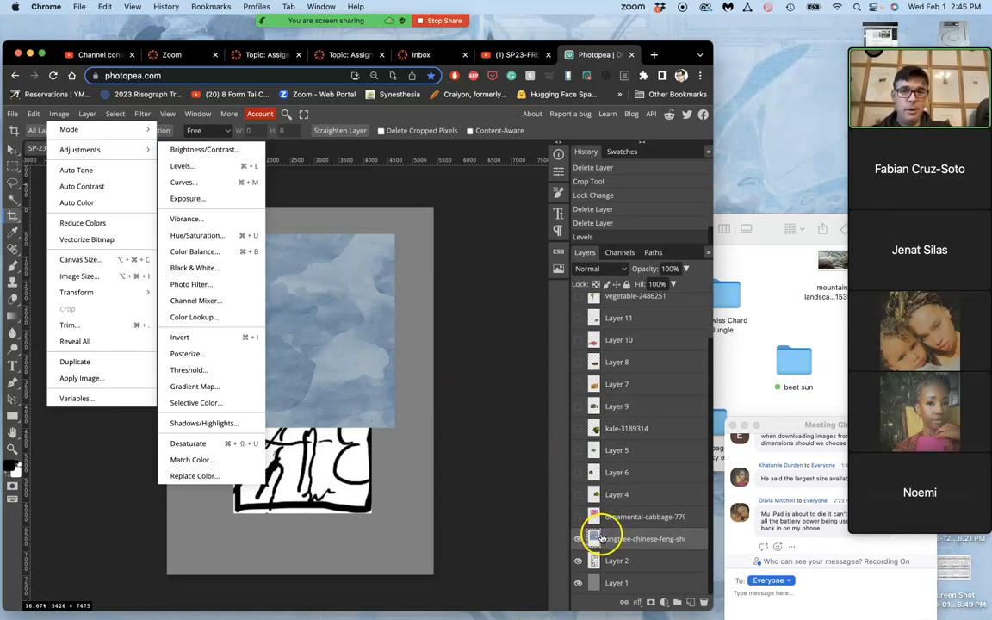
{"action": "left_click", "coordinate": [316, 195]}
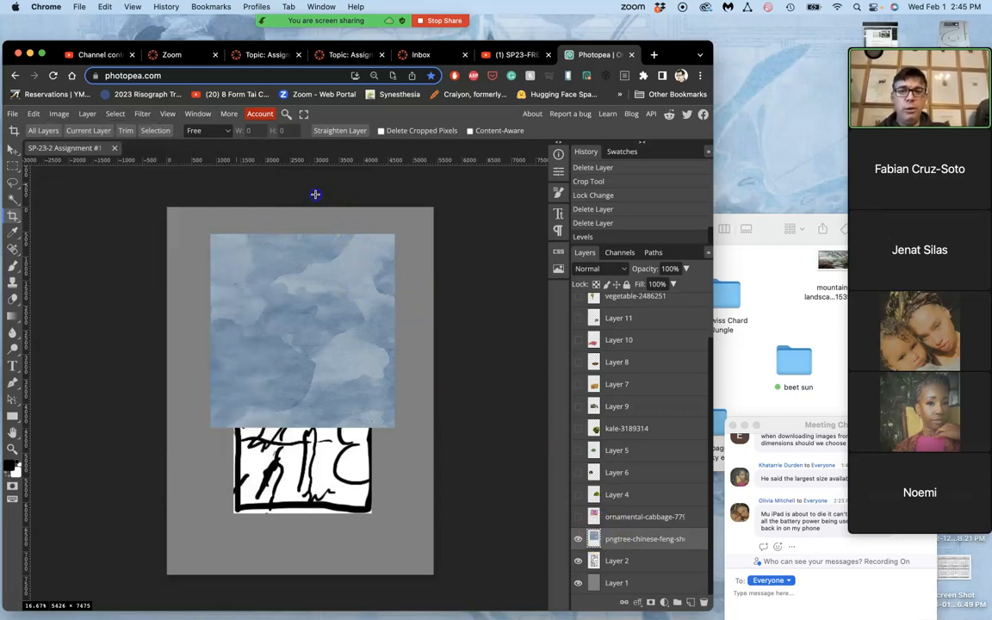
{"action": "left_click_drag", "start_coordinate": [316, 194], "coordinate": [163, 169]}
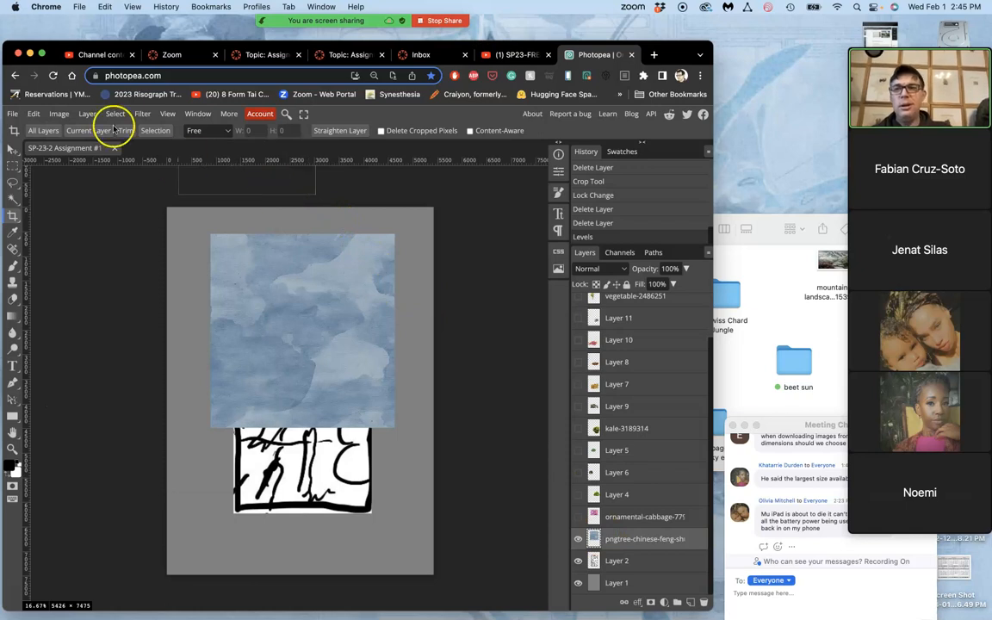
{"action": "left_click", "coordinate": [87, 114]}
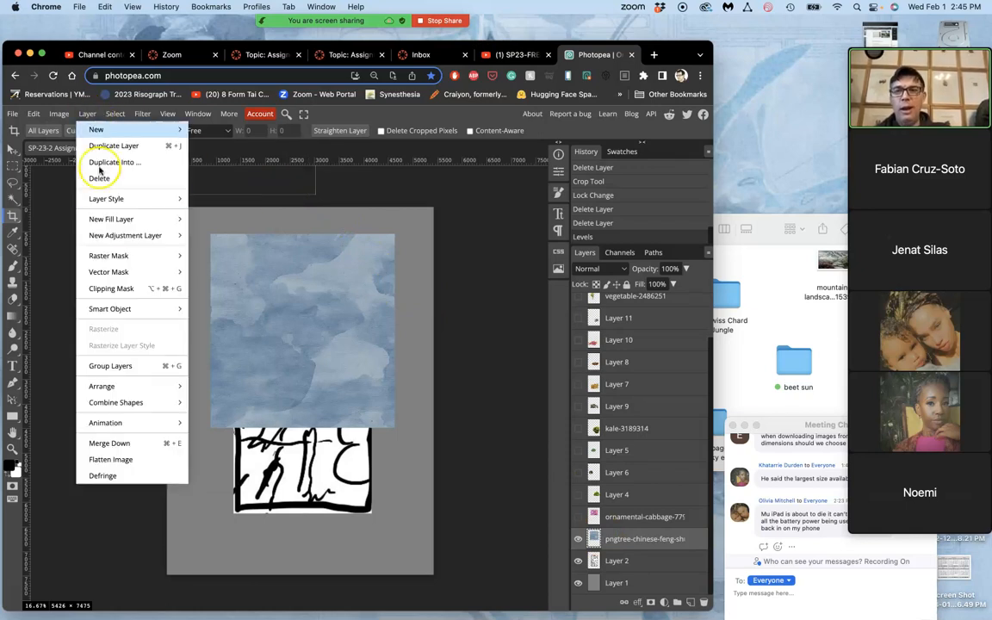
{"action": "mouse_move", "coordinate": [130, 234]}
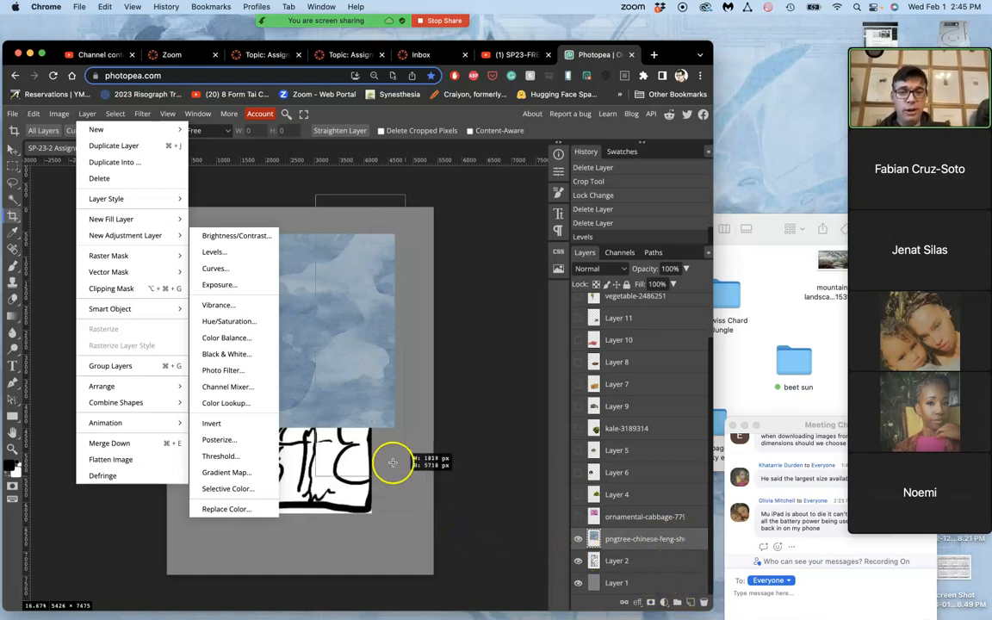
{"action": "left_click", "coordinate": [317, 269]}
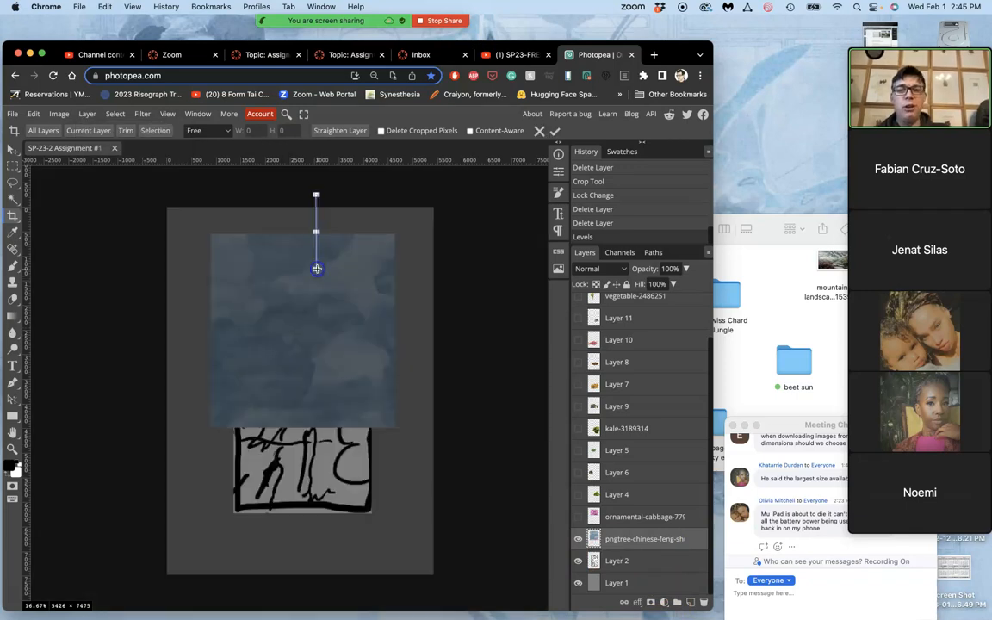
Delete the pngtree sky layer and restore it, and switch from the Crop tool to the Lasso tool
{"action": "key", "text": "Delete"}
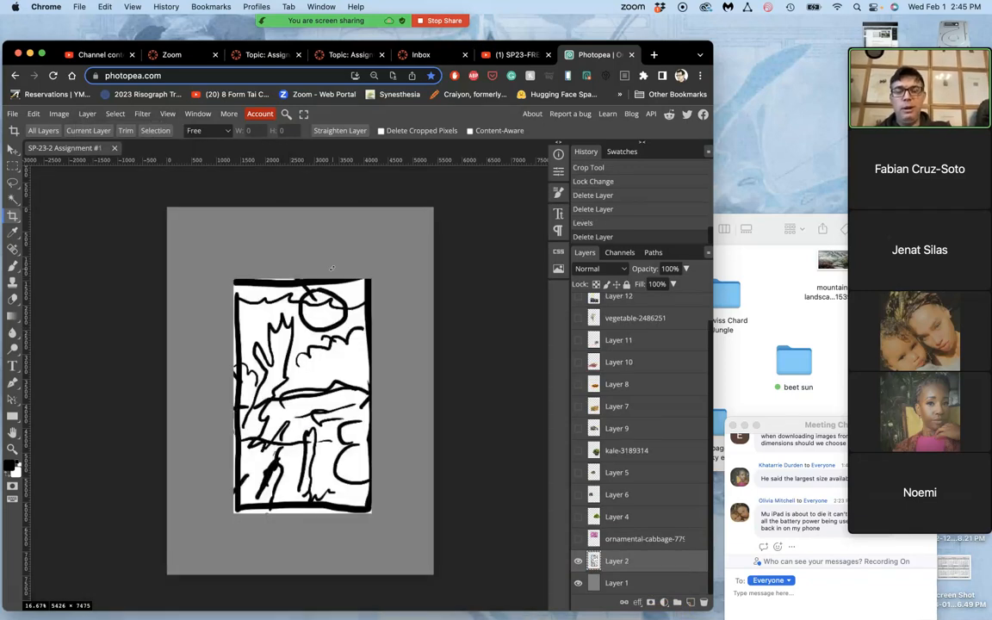
{"action": "key", "text": "super+z"}
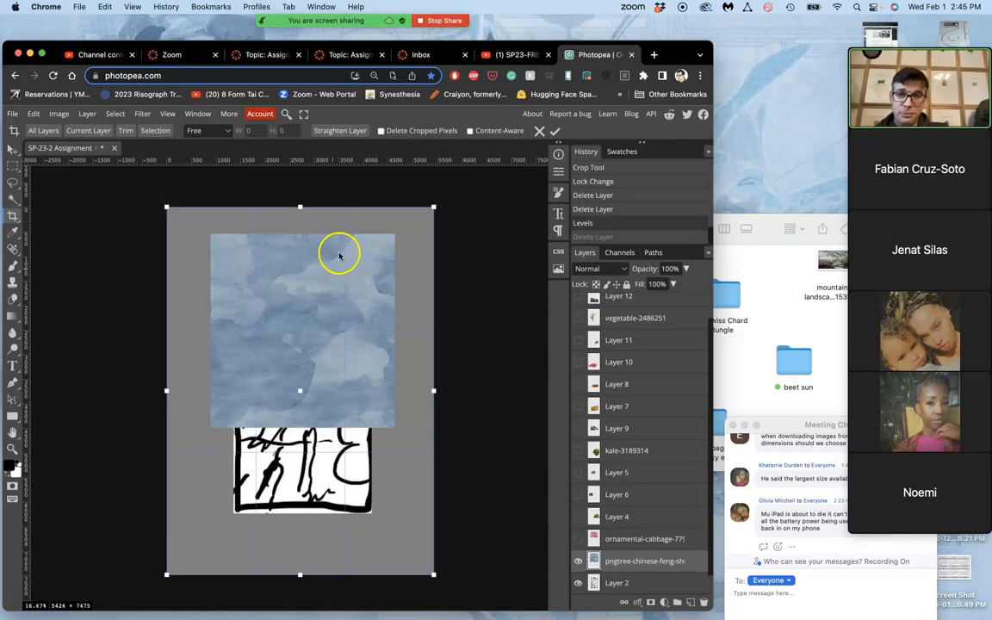
{"action": "left_click", "coordinate": [13, 182]}
{"action": "left_click", "coordinate": [85, 214]}
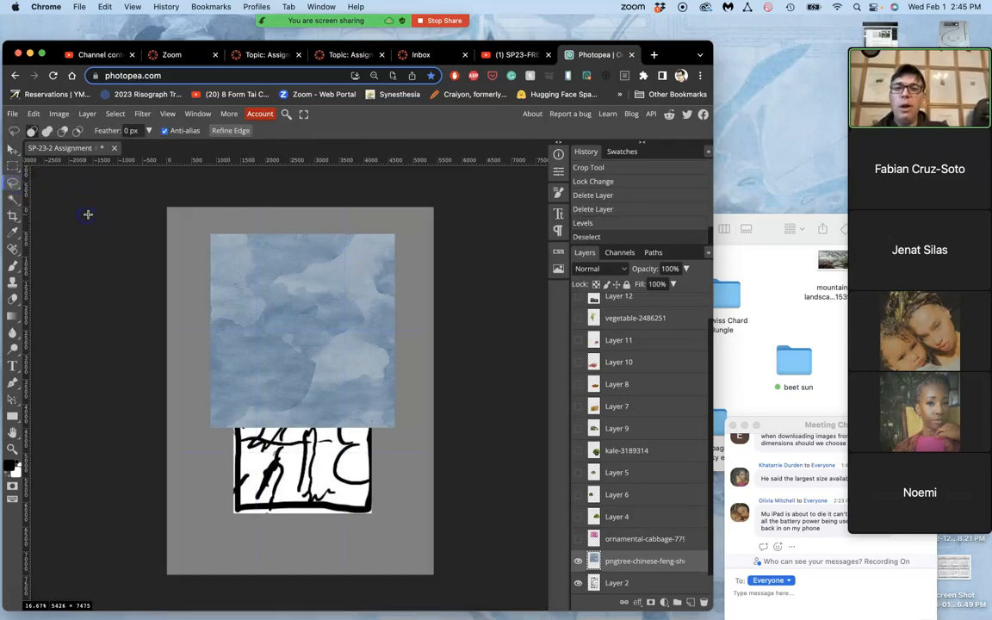
Open a Color Balance adjustment for the pngtree sky layer and move the dialog clear of the artwork
{"action": "left_click", "coordinate": [94, 116]}
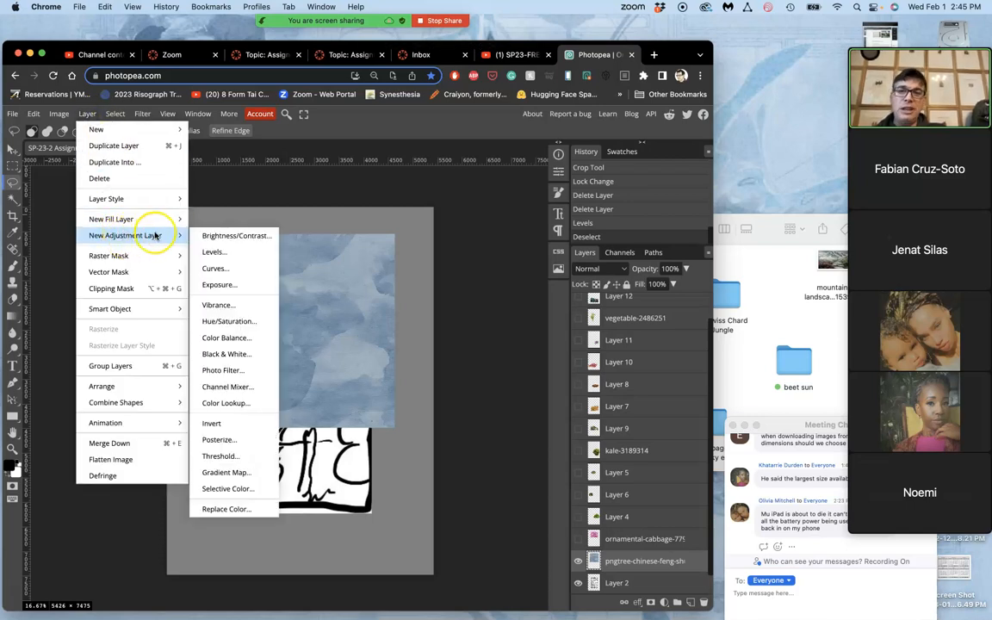
{"action": "left_click", "coordinate": [221, 198]}
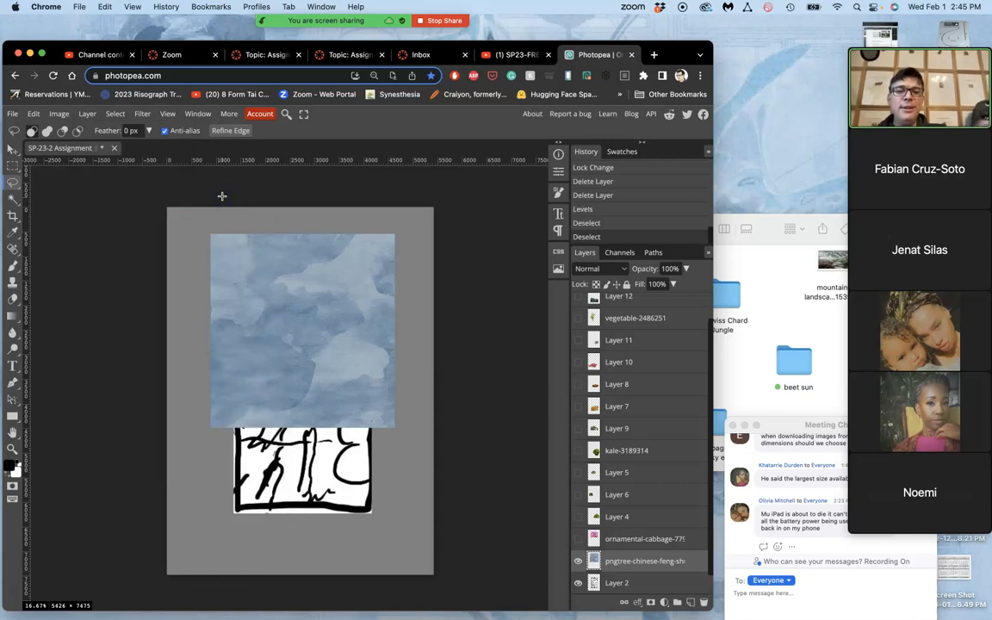
{"action": "left_click", "coordinate": [59, 113]}
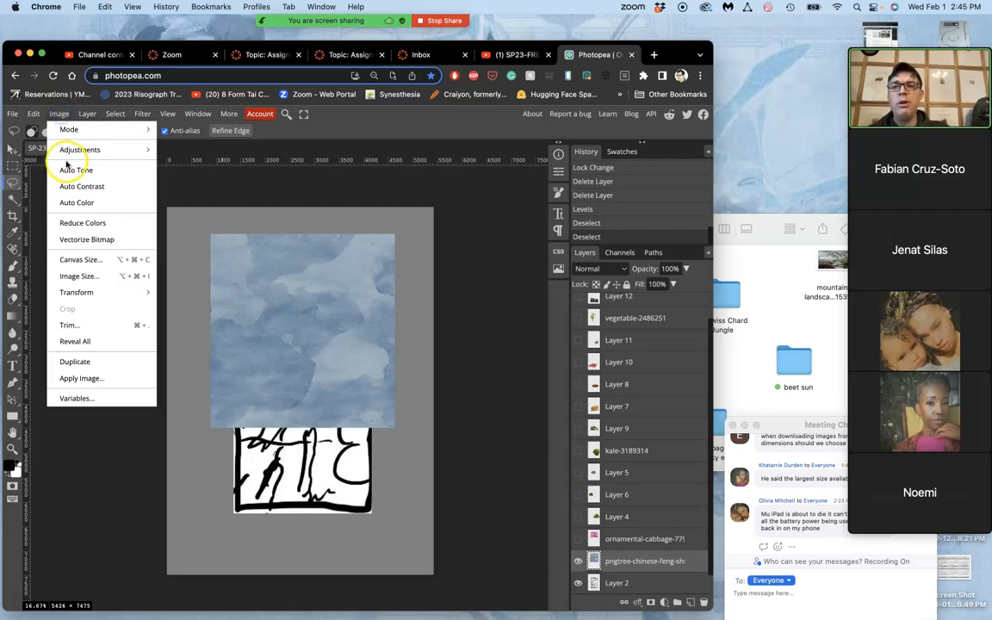
{"action": "mouse_move", "coordinate": [67, 158]}
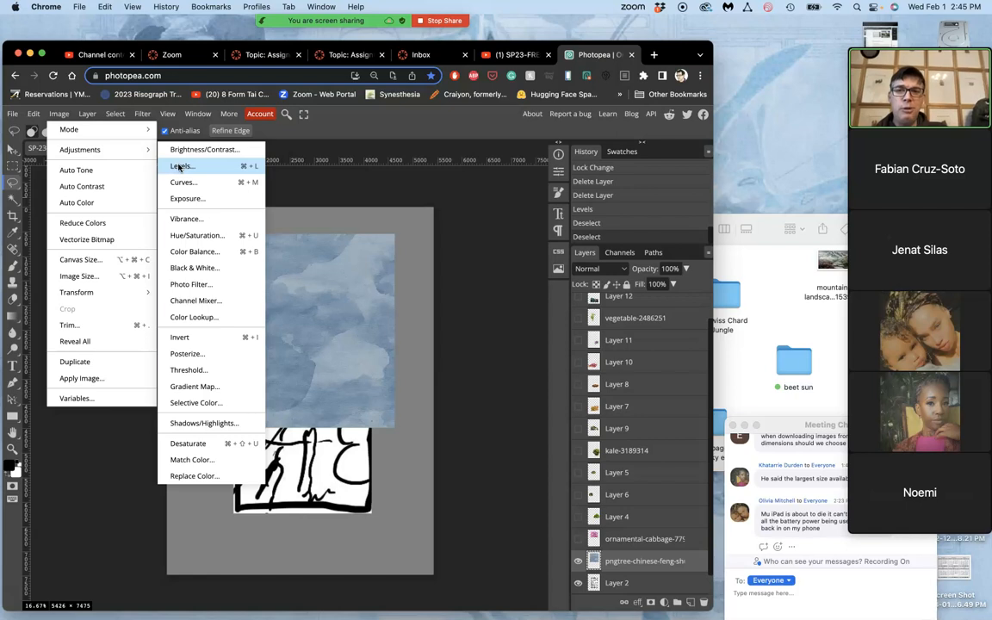
{"action": "left_click", "coordinate": [192, 251]}
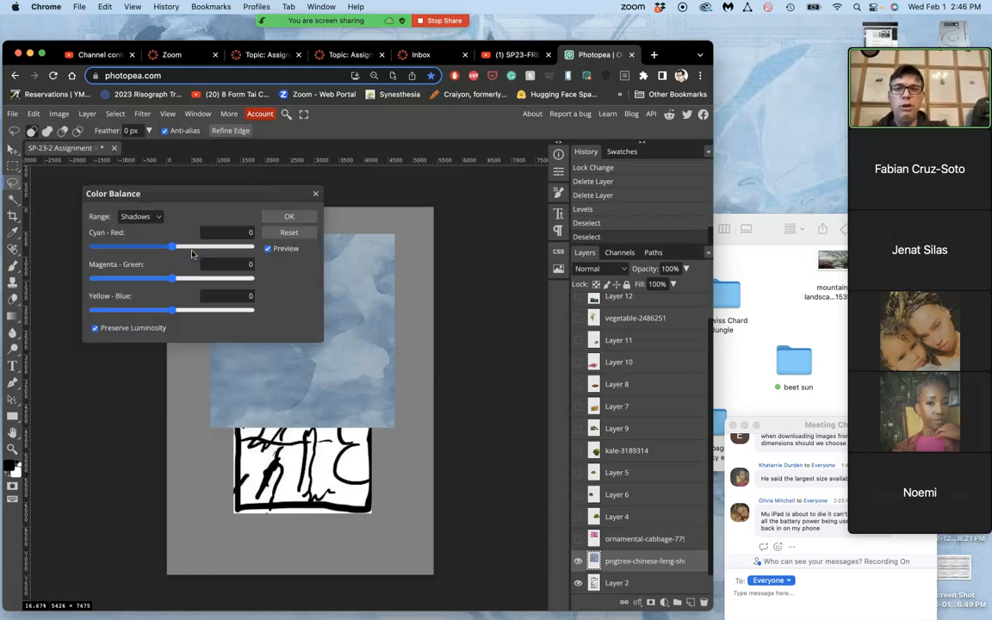
{"action": "left_click_drag", "start_coordinate": [211, 195], "coordinate": [536, 175]}
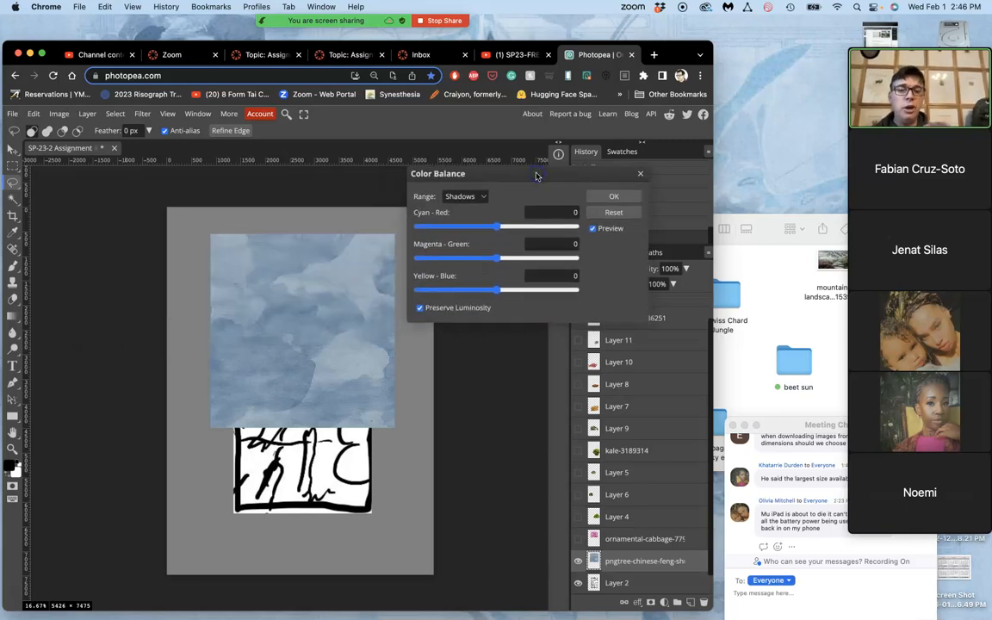
Shift the sky's midtones toward magenta with a Magenta - Green value of -9
{"action": "left_click", "coordinate": [485, 199]}
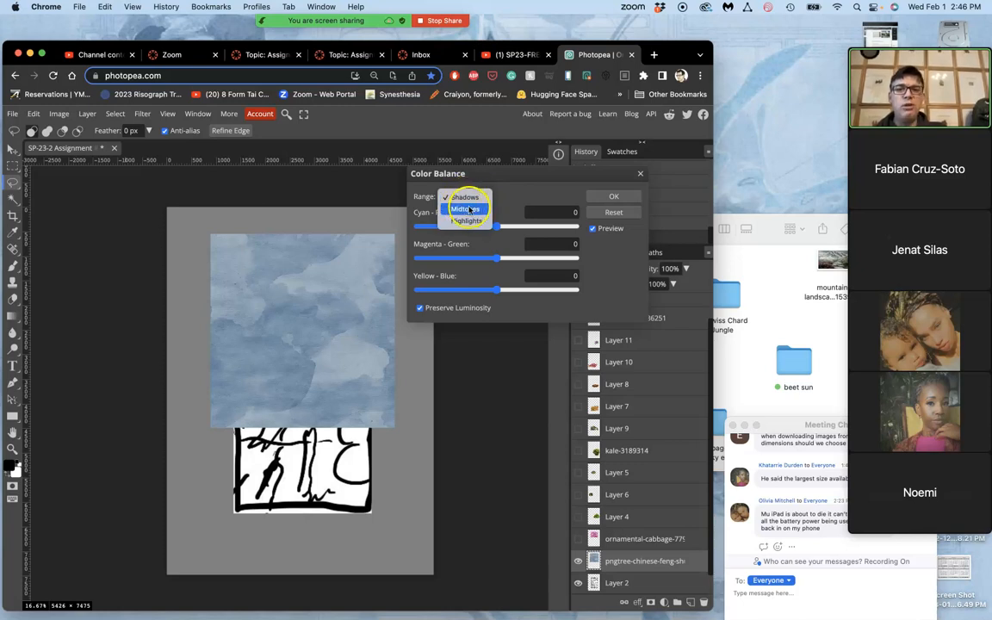
{"action": "left_click", "coordinate": [465, 210]}
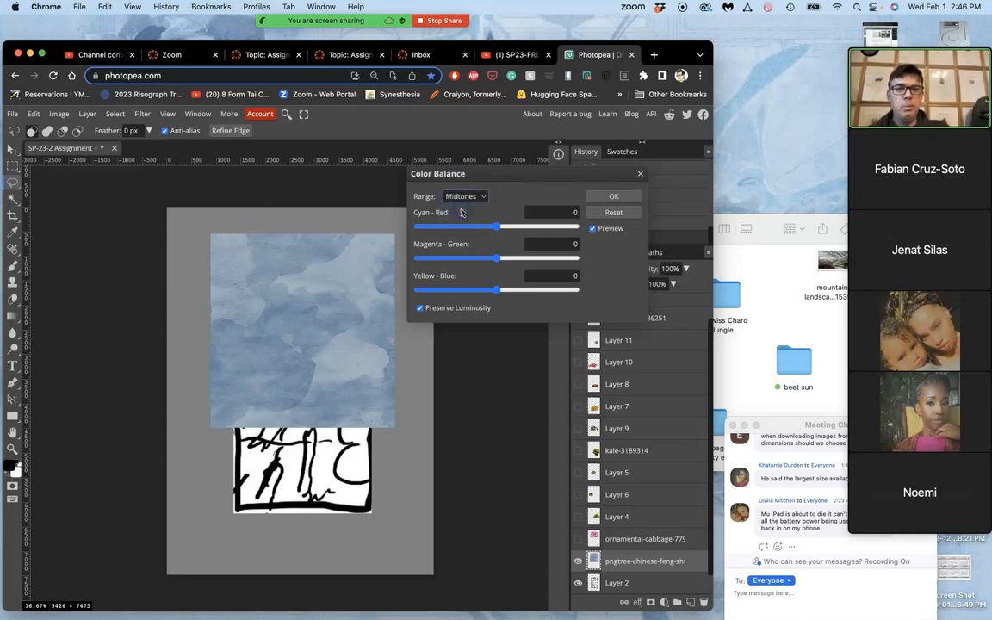
{"action": "mouse_move", "coordinate": [498, 259]}
{"action": "left_mouse_down"}
{"action": "mouse_move", "coordinate": [508, 260]}
{"action": "mouse_move", "coordinate": [479, 260]}
{"action": "mouse_move", "coordinate": [506, 257]}
{"action": "mouse_move", "coordinate": [490, 258]}
{"action": "left_mouse_up"}
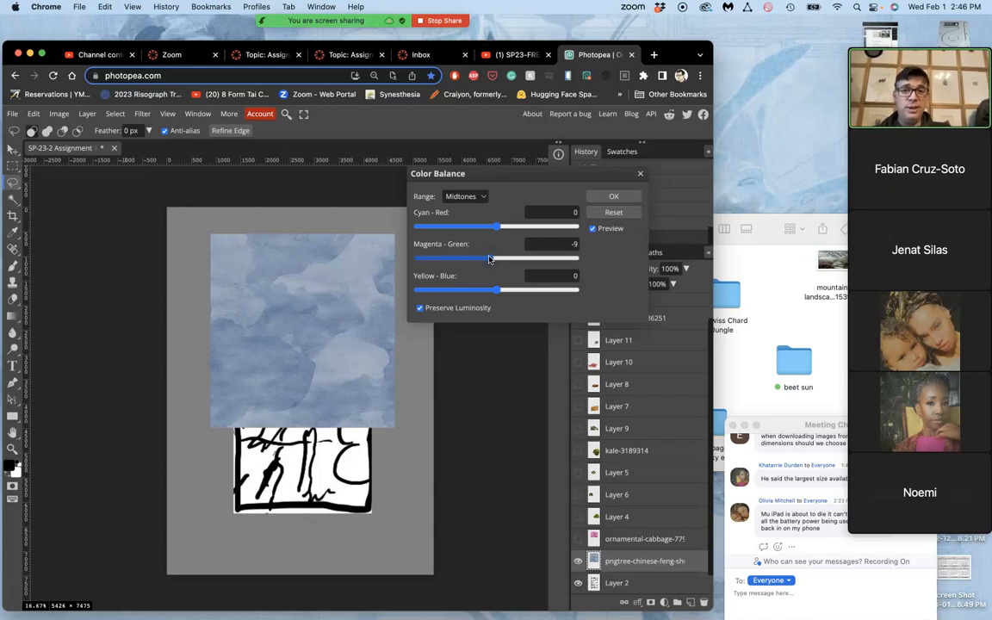